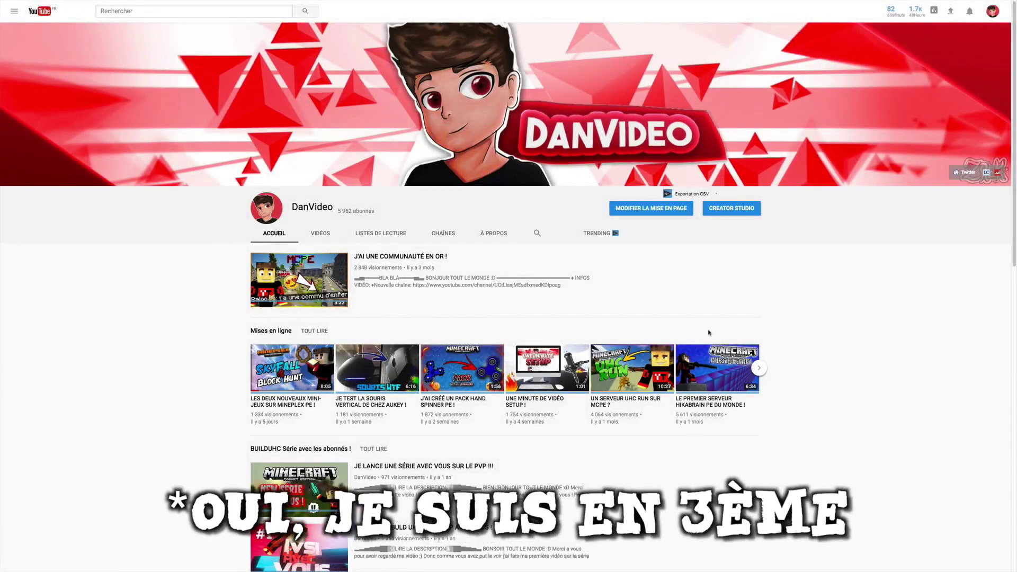
# Scroll through the YouTube channel's home page of Minecraft videos.
pyautogui.scroll(-3, 757, 220)
pyautogui.scroll(-5, 770, 300)
pyautogui.scroll(-3, 773, 301)
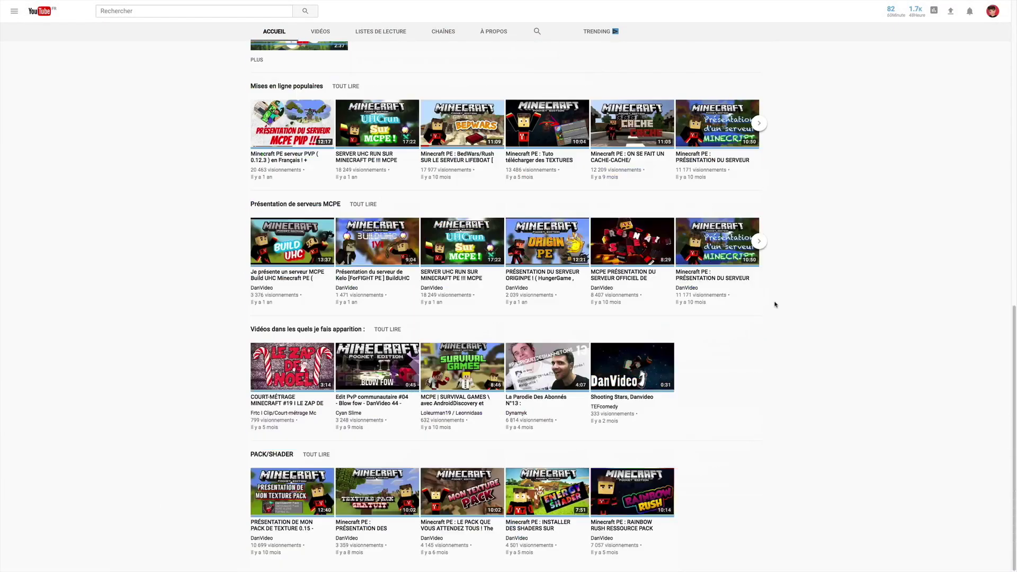
pyautogui.scroll(10, 774, 302)
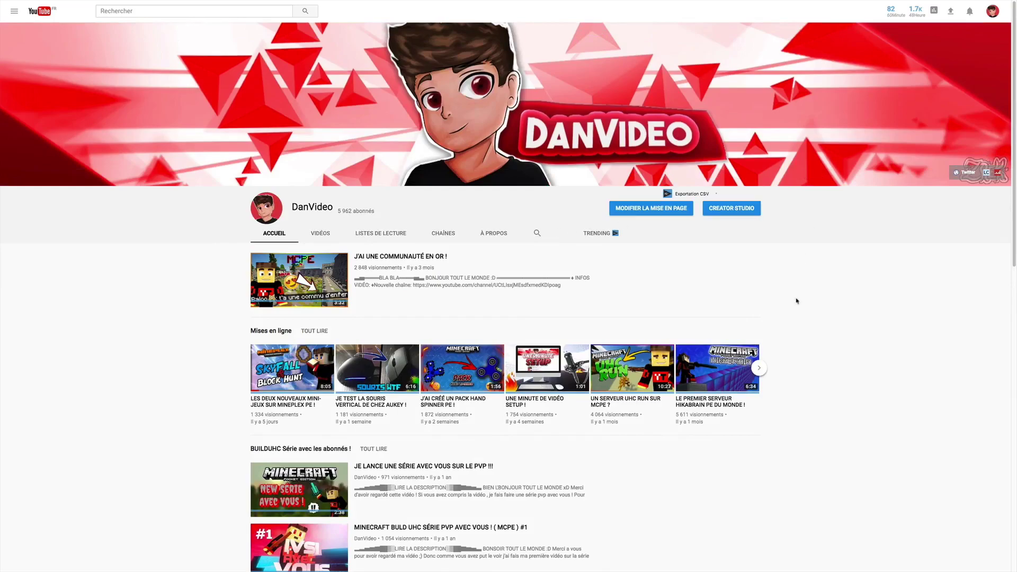
pyautogui.scroll(-1, 400, 278)
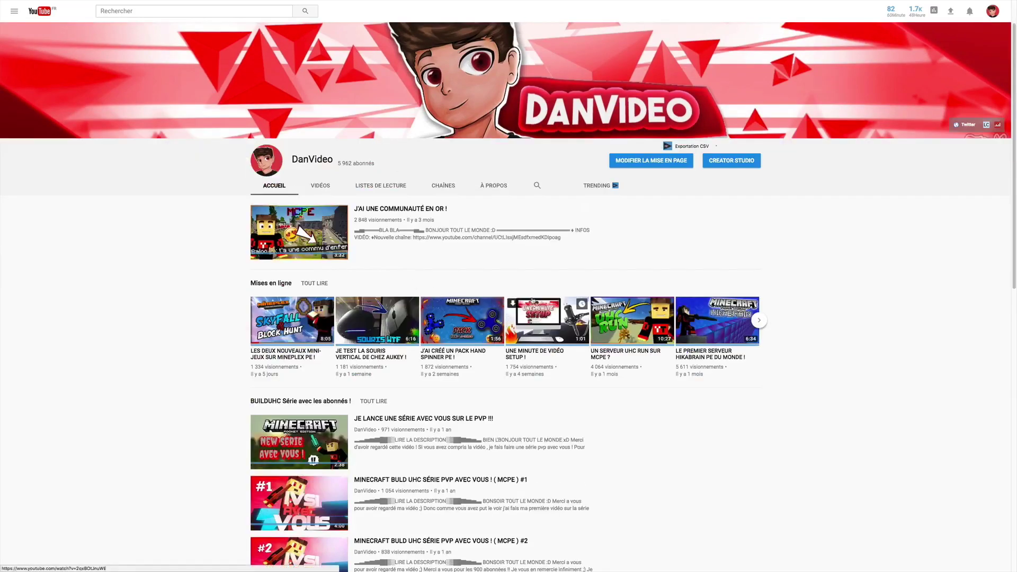
pyautogui.scroll(-2, 610, 324)
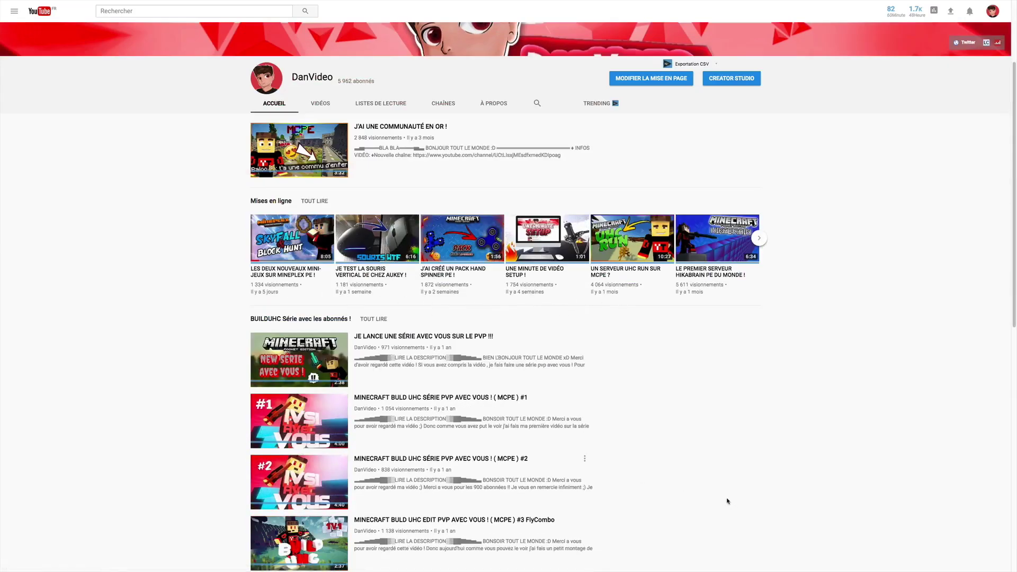
pyautogui.scroll(-7, 727, 500)
pyautogui.scroll(-3, 727, 501)
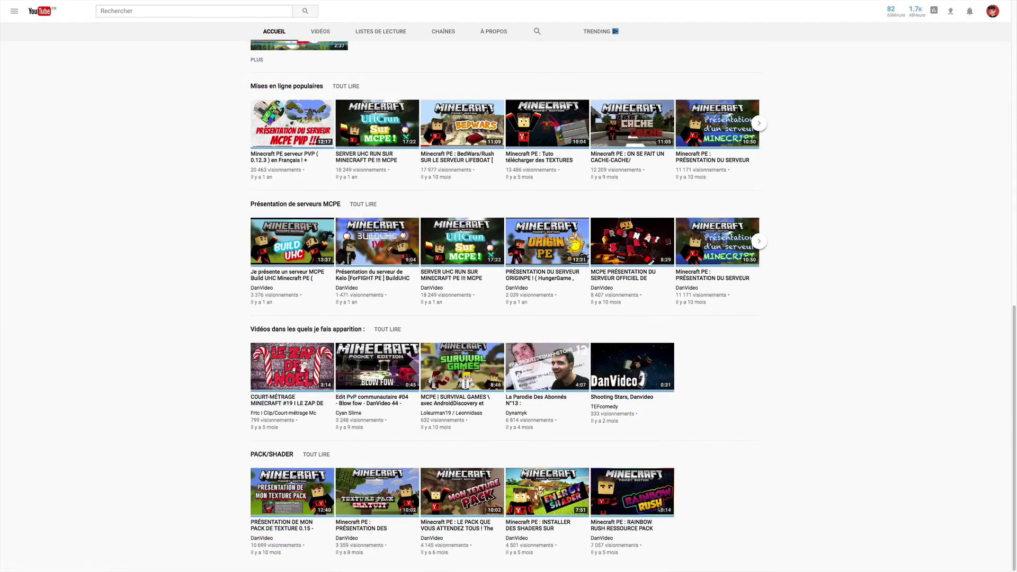
pyautogui.scroll(10, 257, 349)
# Show the channel's VIDÉOS tab and scroll down the full grid of uploads.
pyautogui.click(324, 203)
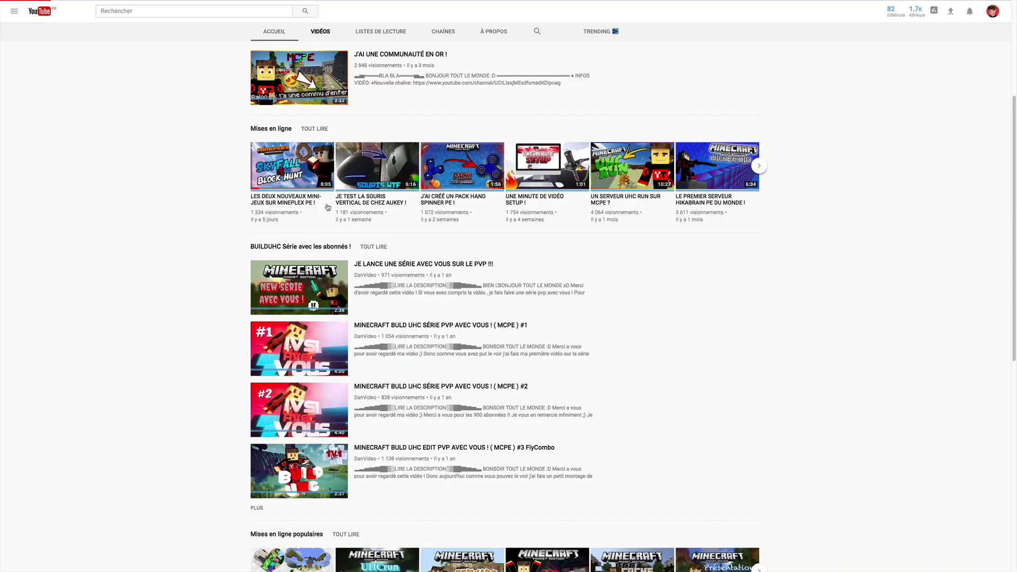
pyautogui.scroll(2, 492, 306)
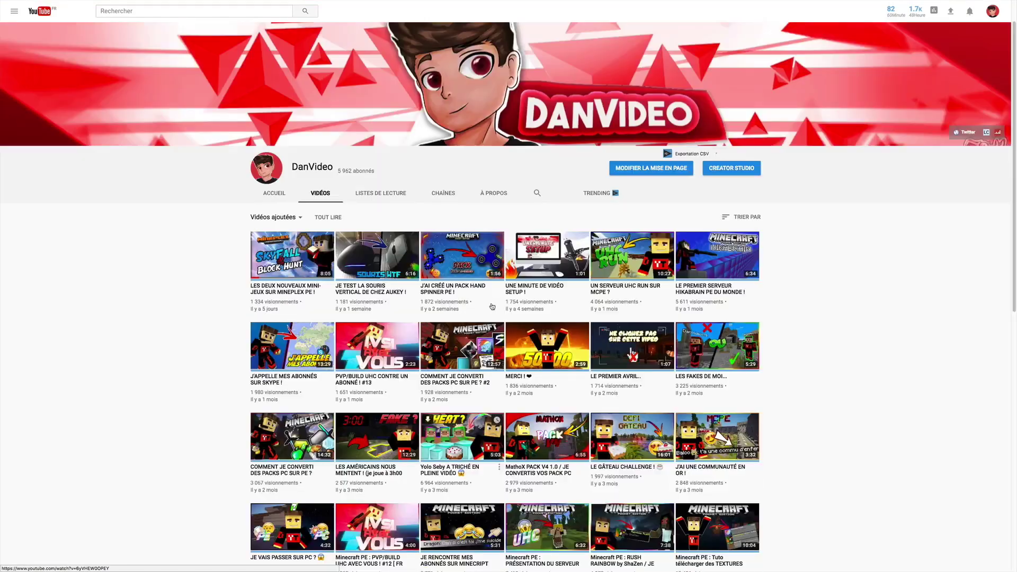
pyautogui.scroll(1, 493, 306)
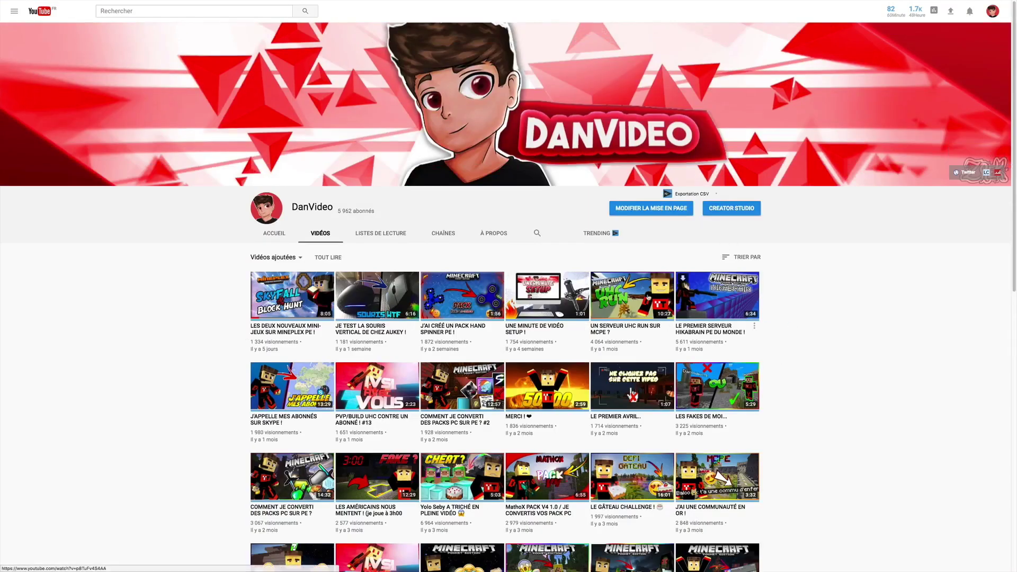
pyautogui.scroll(-2, 545, 311)
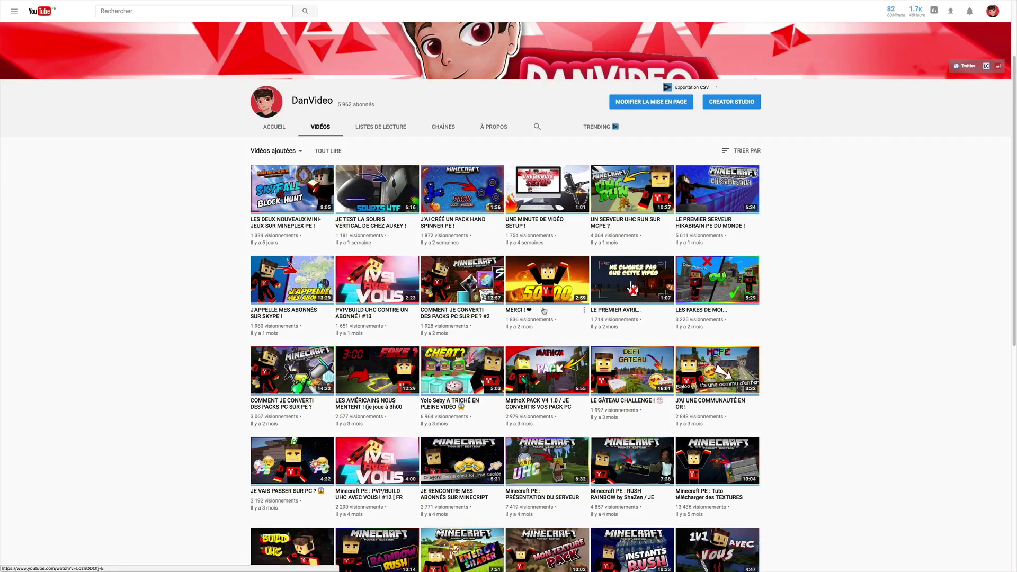
pyautogui.scroll(-2, 545, 311)
pyautogui.scroll(-3, 544, 311)
pyautogui.scroll(-3, 544, 311)
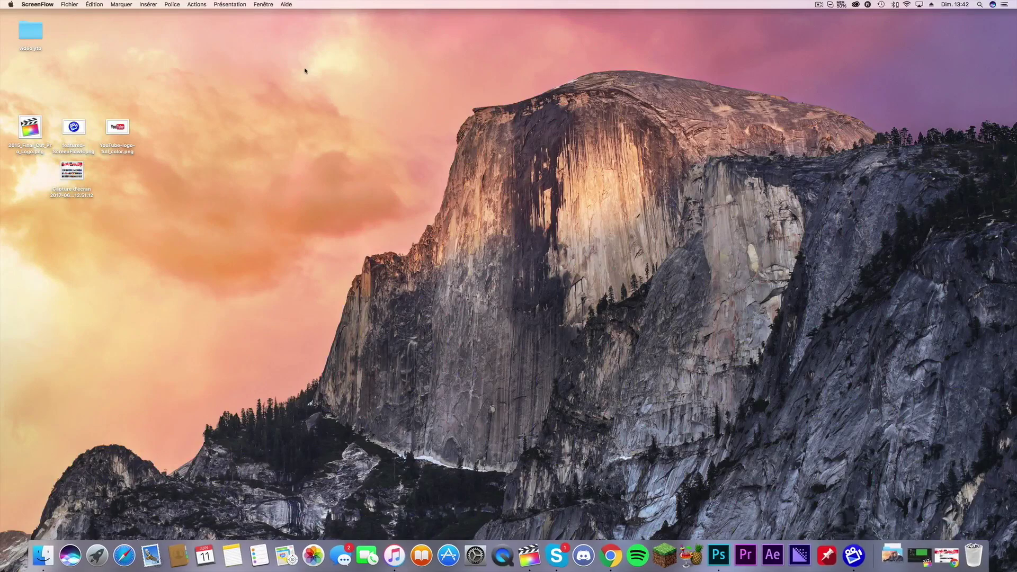
# Focus the desktop, check and dismiss QuickTime's Dock menu, then bring up ScreenFlow's Dock options.
pyautogui.moveTo(305, 70); pyautogui.dragTo(639, 326)
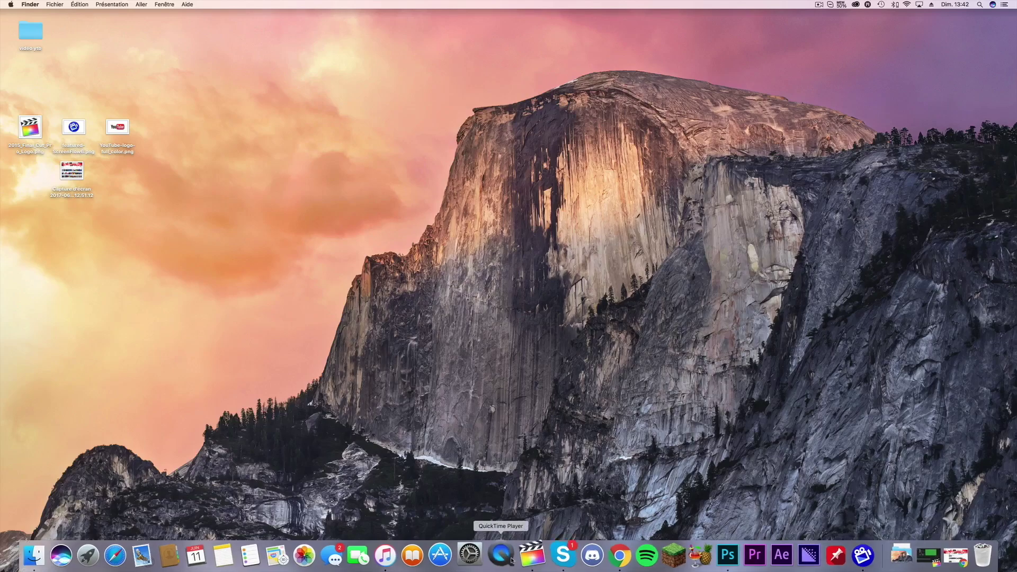
pyautogui.rightClick(494, 565)
pyautogui.click(427, 457)
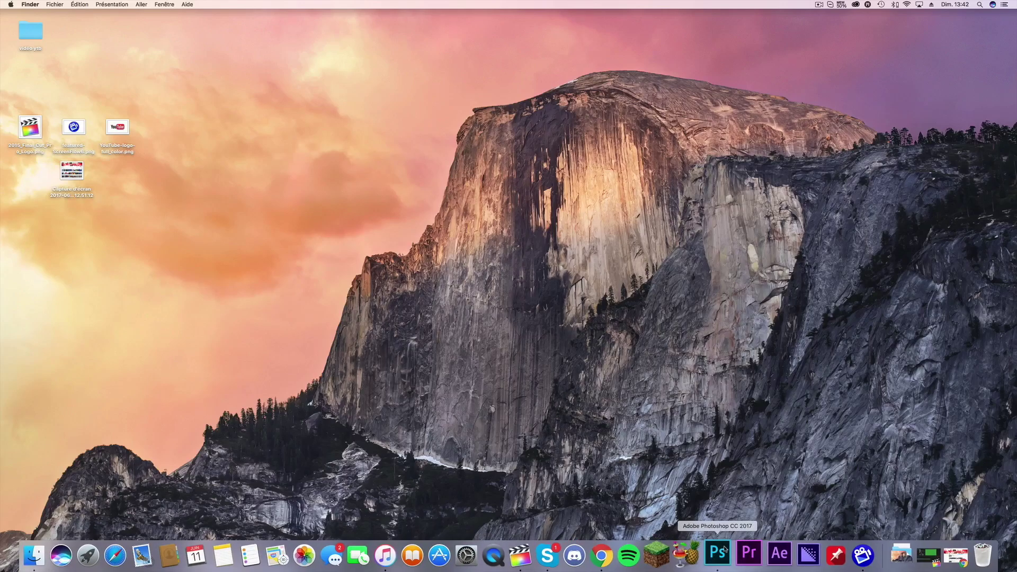
pyautogui.rightClick(852, 554)
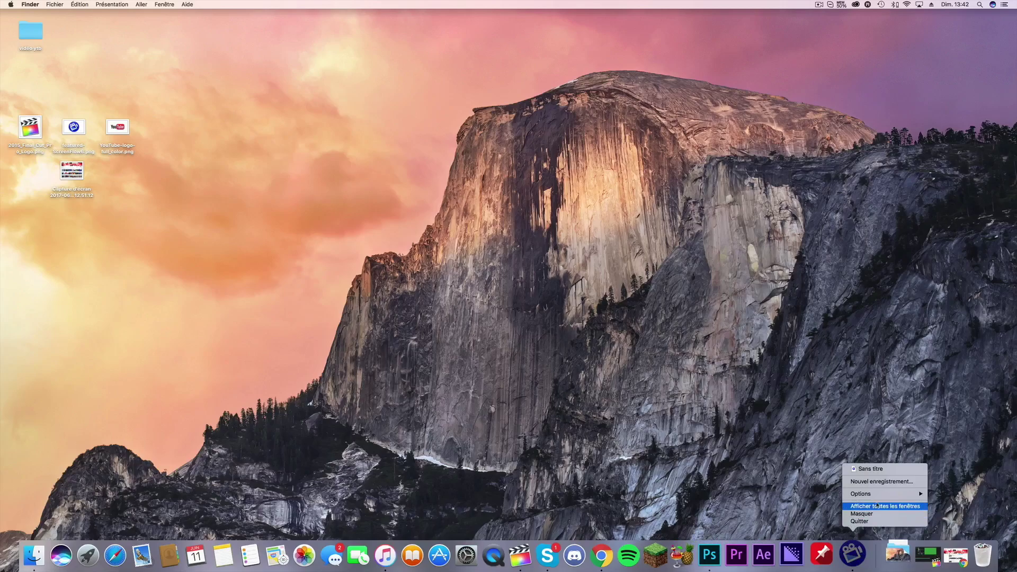
# Start a new ScreenFlow recording, glance at the Bienvenue page, and return to Nouvel enregistrement.
pyautogui.click(893, 483)
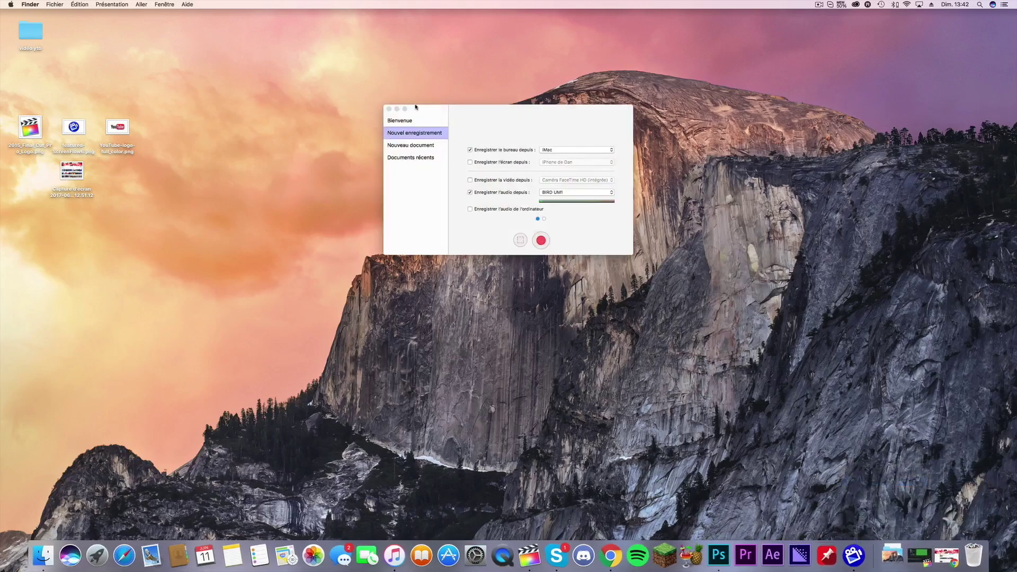
pyautogui.click(436, 124)
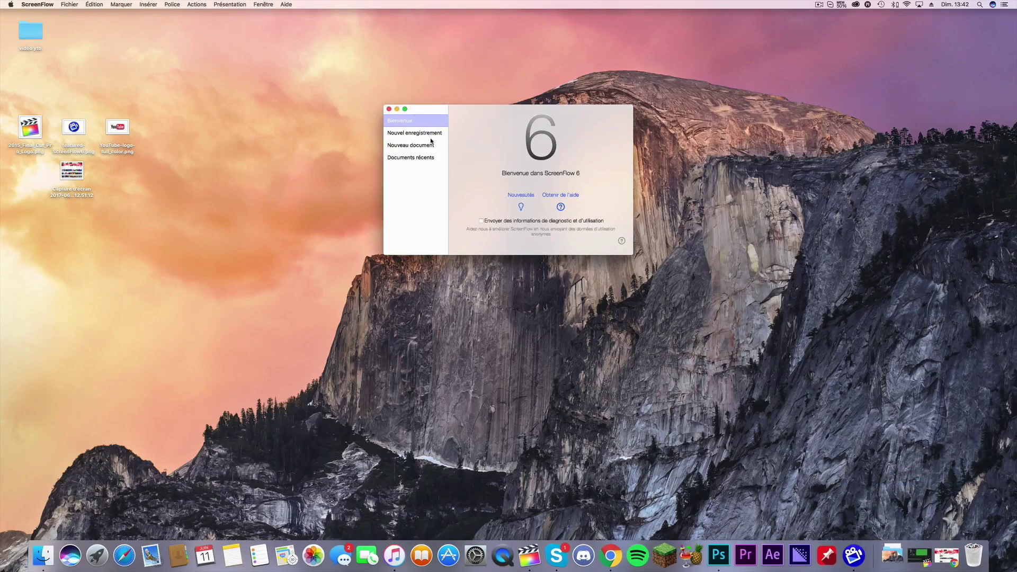
pyautogui.click(431, 134)
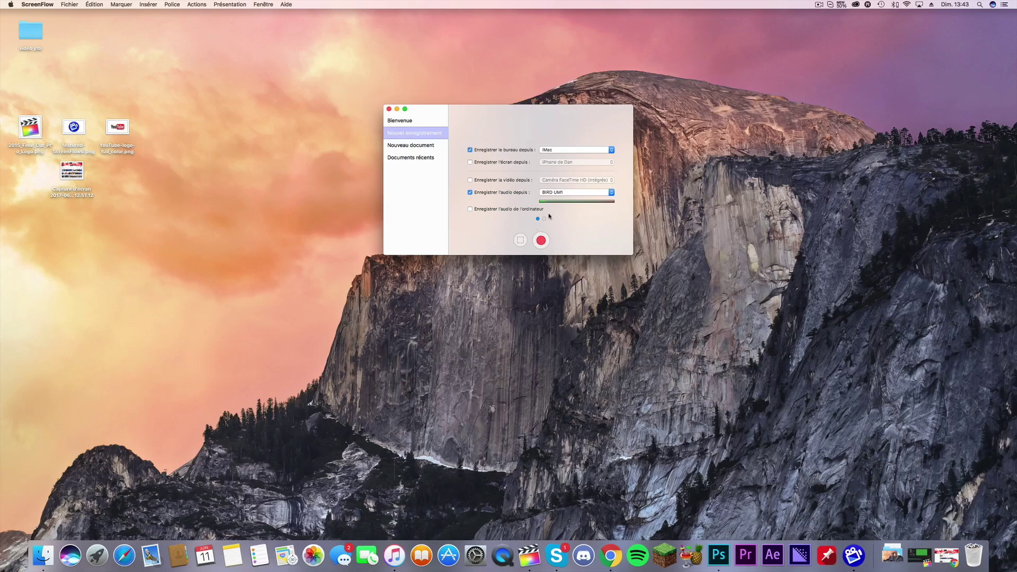
# Enable iPhone screen capture, keep iMac desktop capture on, and view the 1080 × 720 Nouveau document settings.
pyautogui.click(494, 162)
pyautogui.click(470, 150)
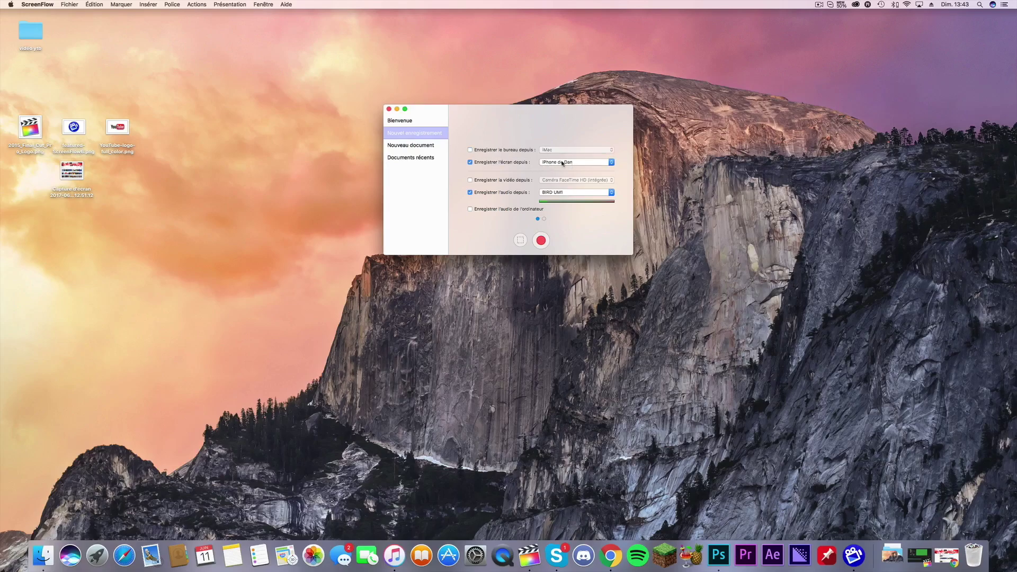
pyautogui.click(470, 150)
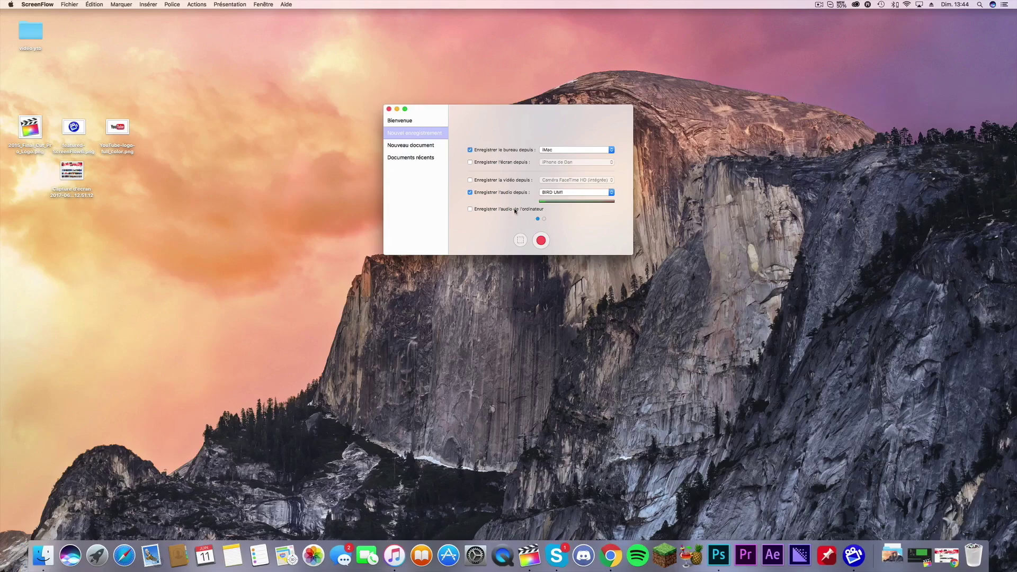
pyautogui.click(427, 149)
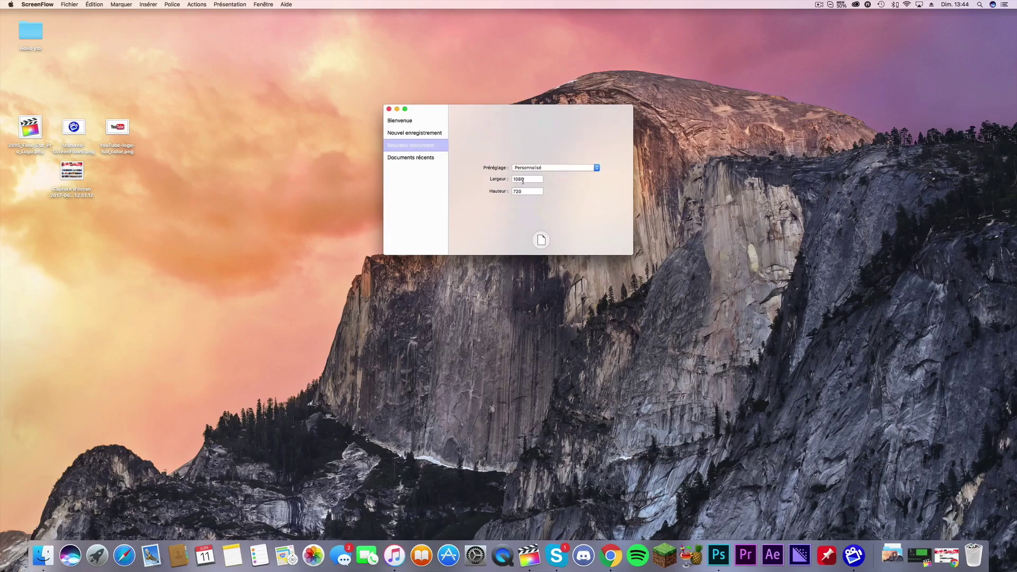
# Set the new document to 1080 wide by 720 high, then return to the recording options.
pyautogui.click(527, 180)
pyautogui.write('1')
pyautogui.click(524, 190)
pyautogui.write('1080')
pyautogui.doubleClick(523, 179)
pyautogui.write('1080')
pyautogui.press('Tab')
pyautogui.write('720')
pyautogui.press('super+n')
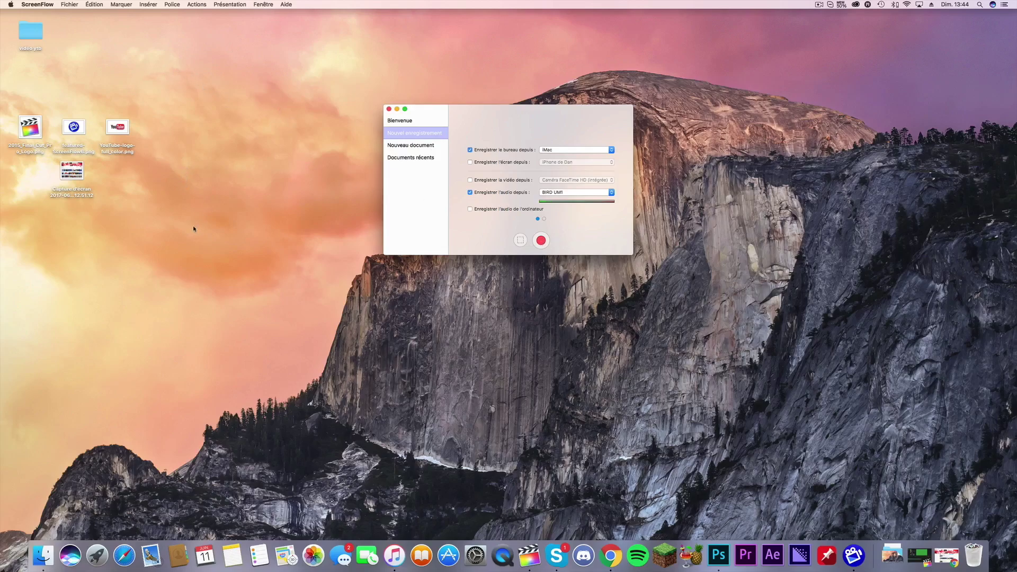
pyautogui.moveTo(9, 93); pyautogui.dragTo(159, 227)
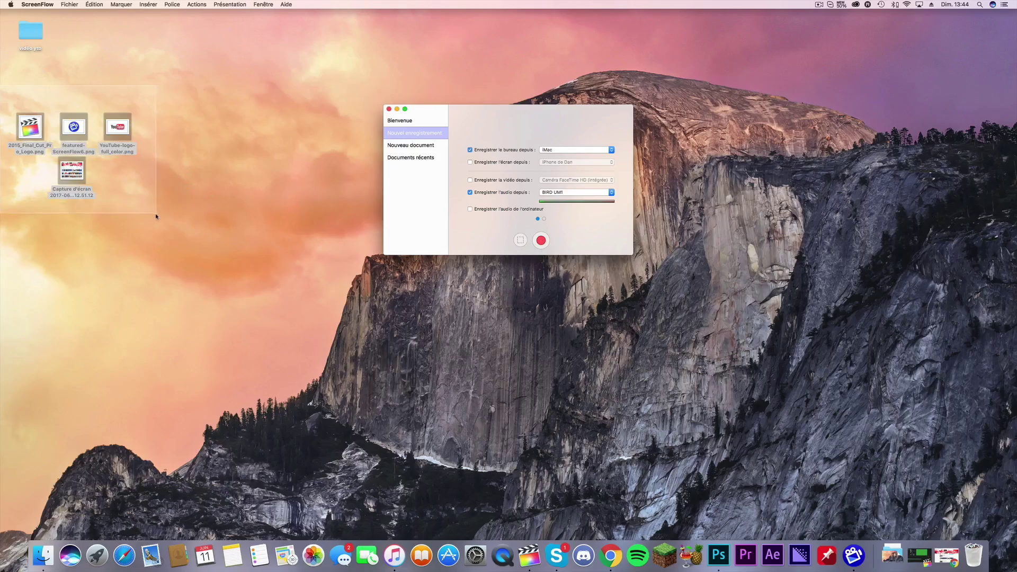
pyautogui.click(520, 240)
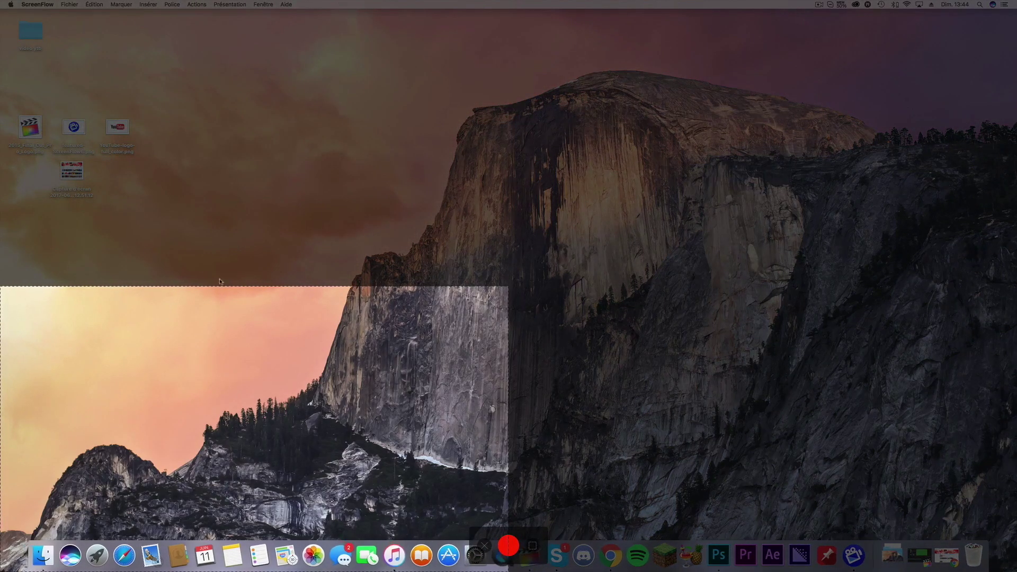
pyautogui.moveTo(282, 317)
pyautogui.mouseDown()
pyautogui.moveTo(193, 175)
pyautogui.moveTo(374, 316)
pyautogui.mouseUp()
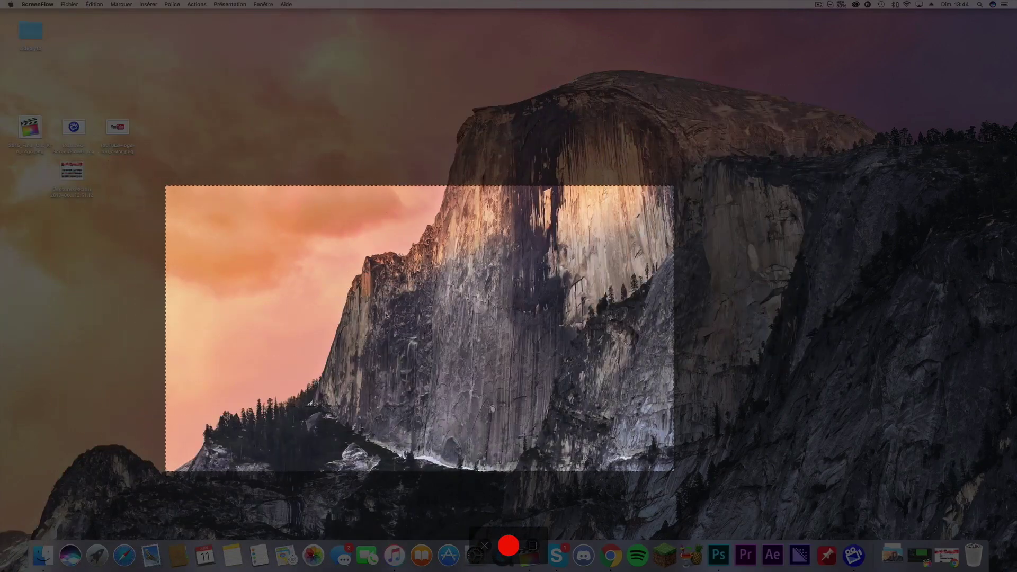
pyautogui.click(486, 545)
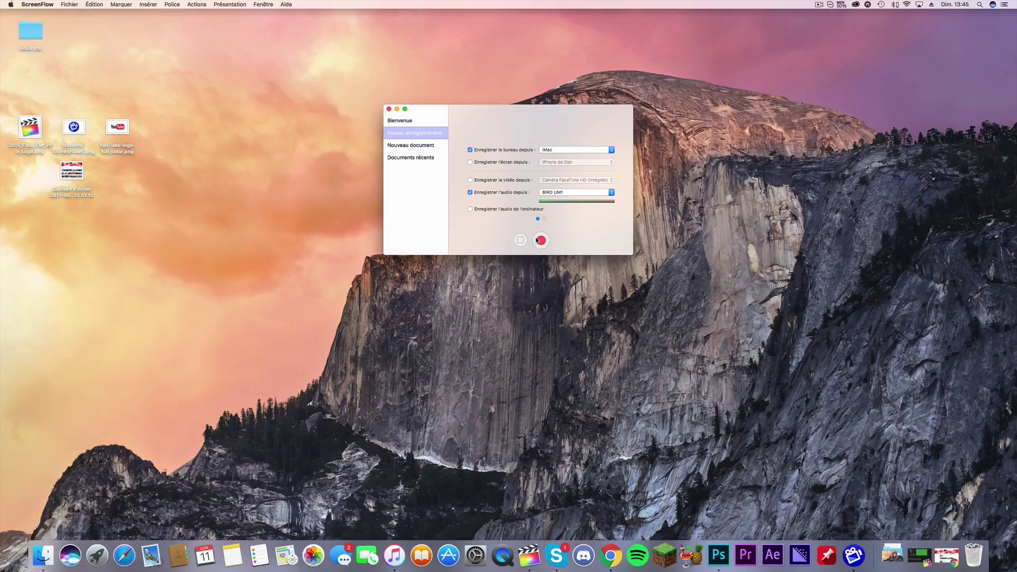
# Close the recording setup window and stop the ongoing recording with Arrêter d'enregistrer.
pyautogui.click(820, 6)
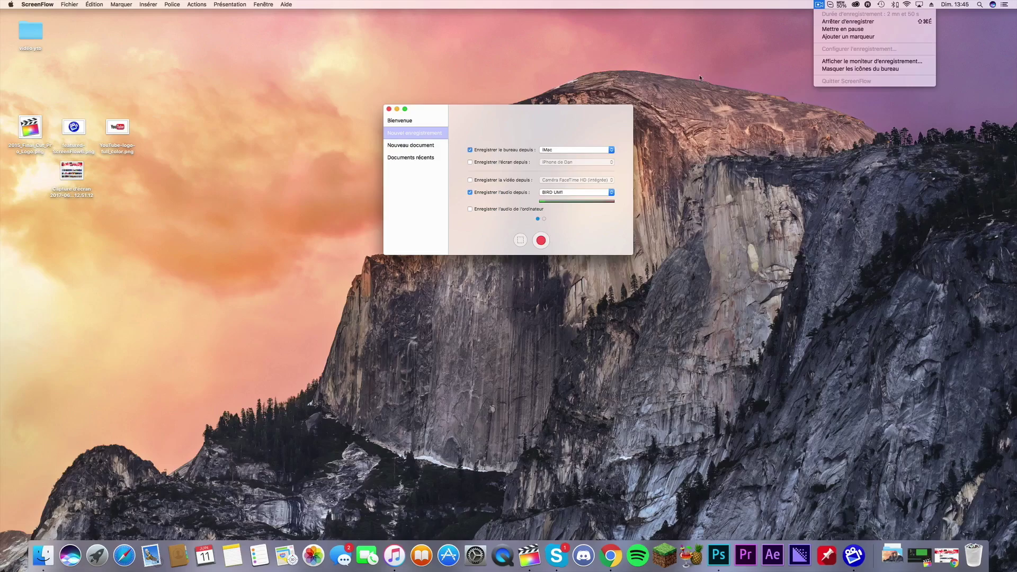
pyautogui.click(390, 109)
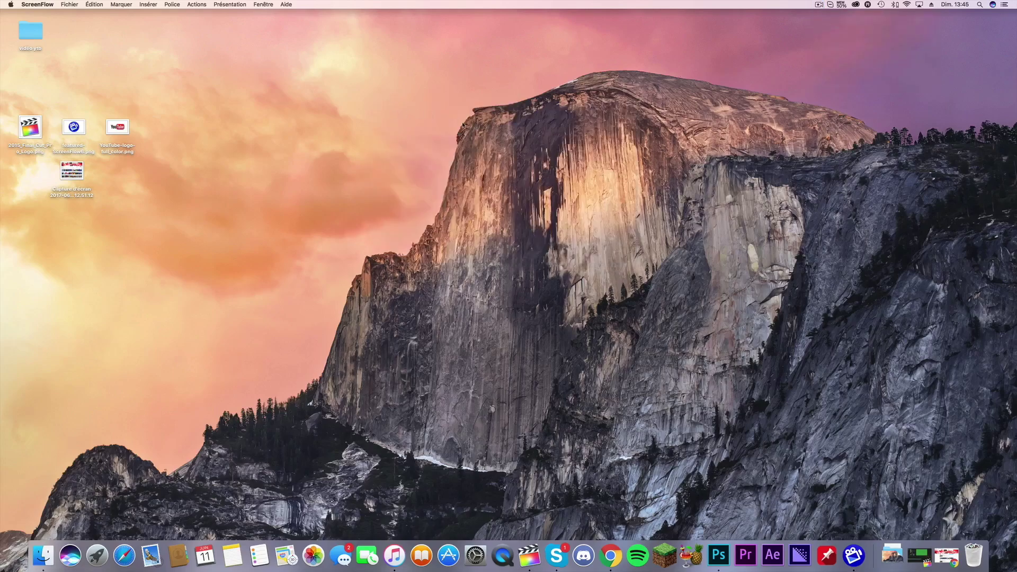
pyautogui.click(819, 4)
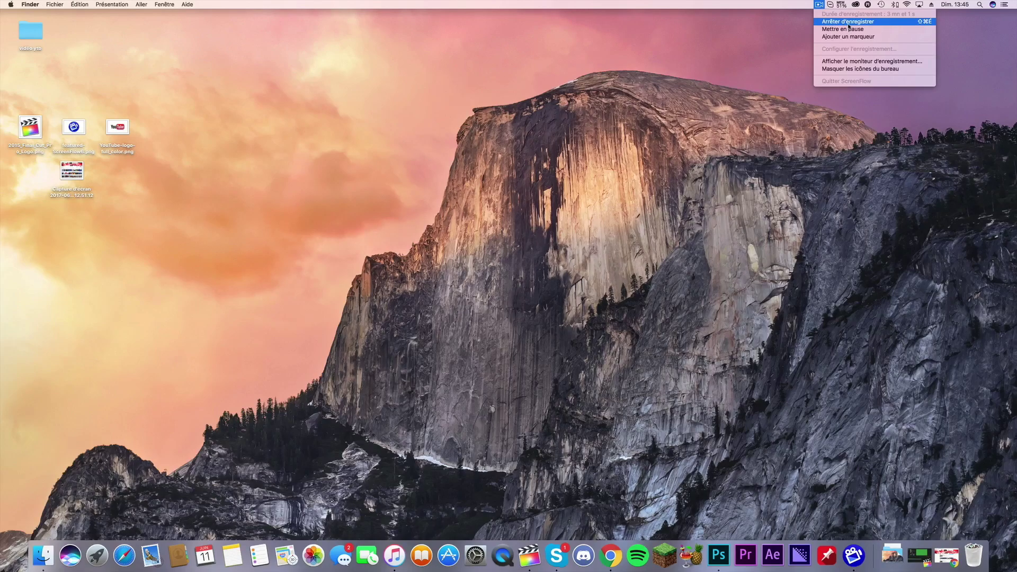
pyautogui.click(849, 24)
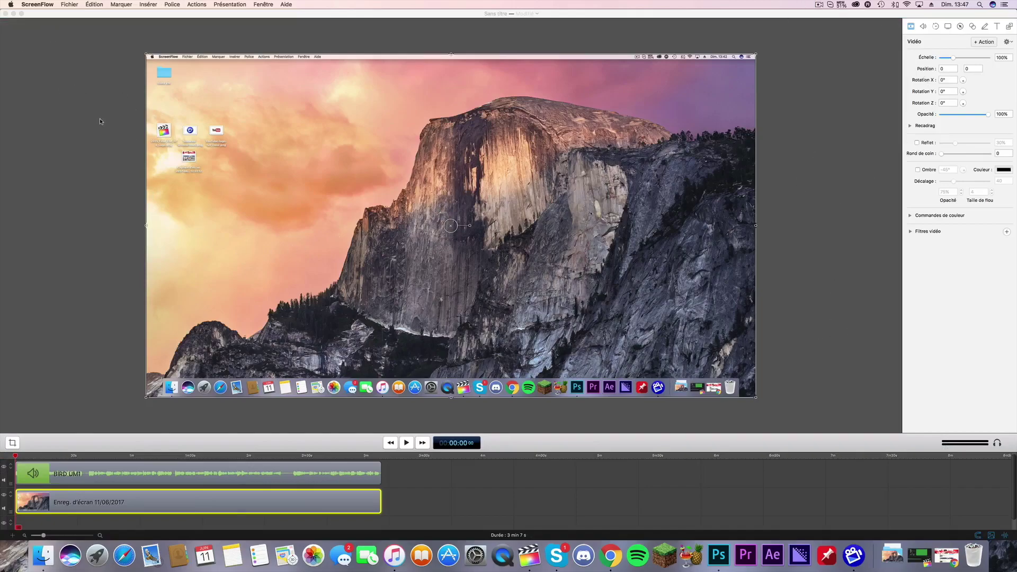
# Show the clips' video properties in the inspector and cue the playhead to 02:13.
pyautogui.click(484, 422)
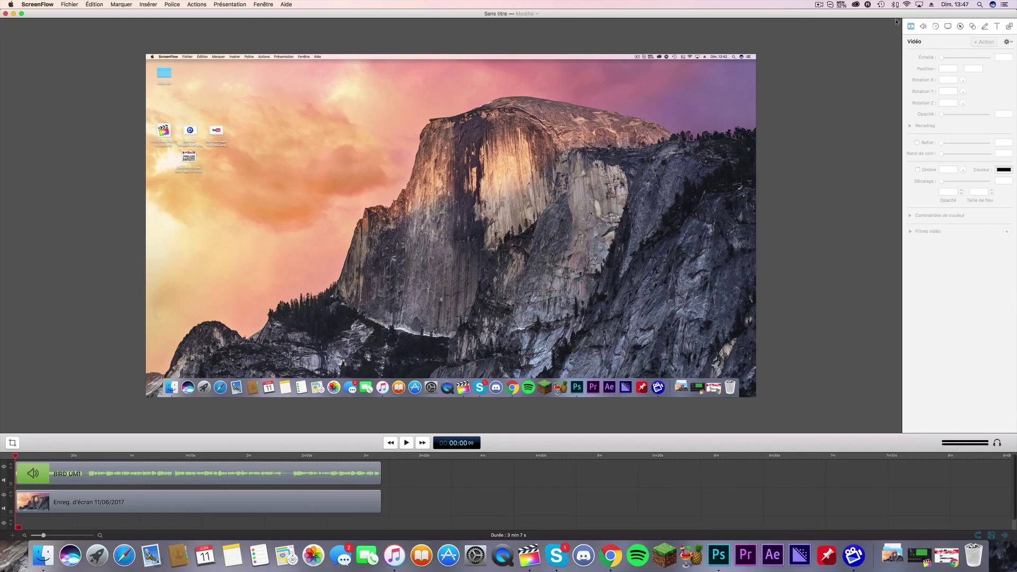
pyautogui.click(984, 27)
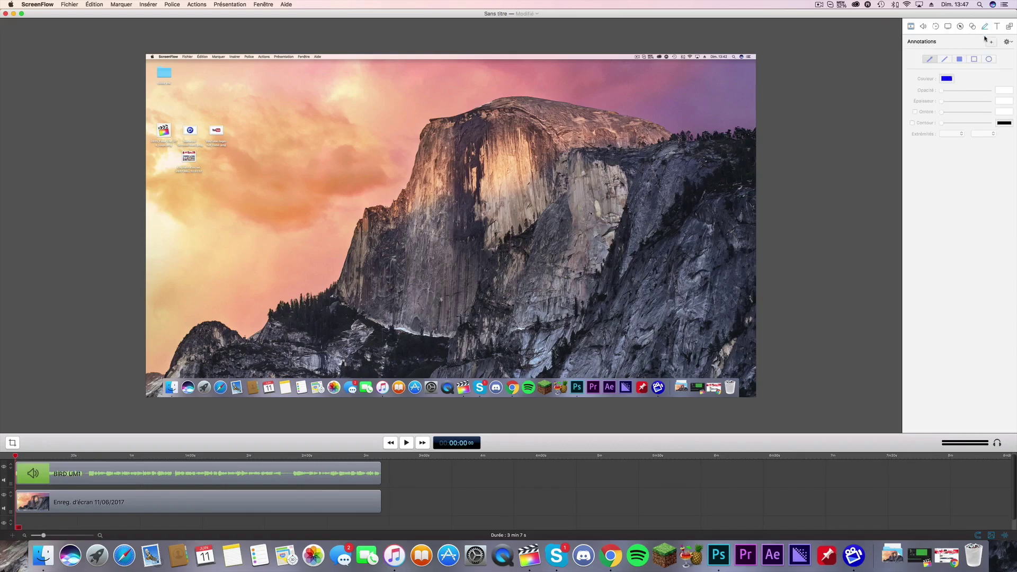
pyautogui.click(911, 26)
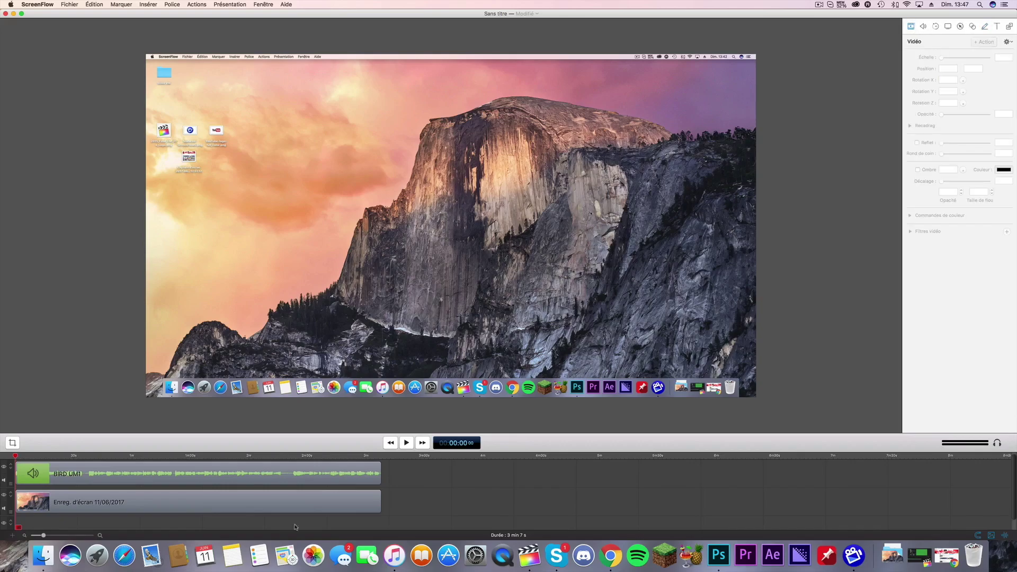
pyautogui.scroll(-2, 433, 515)
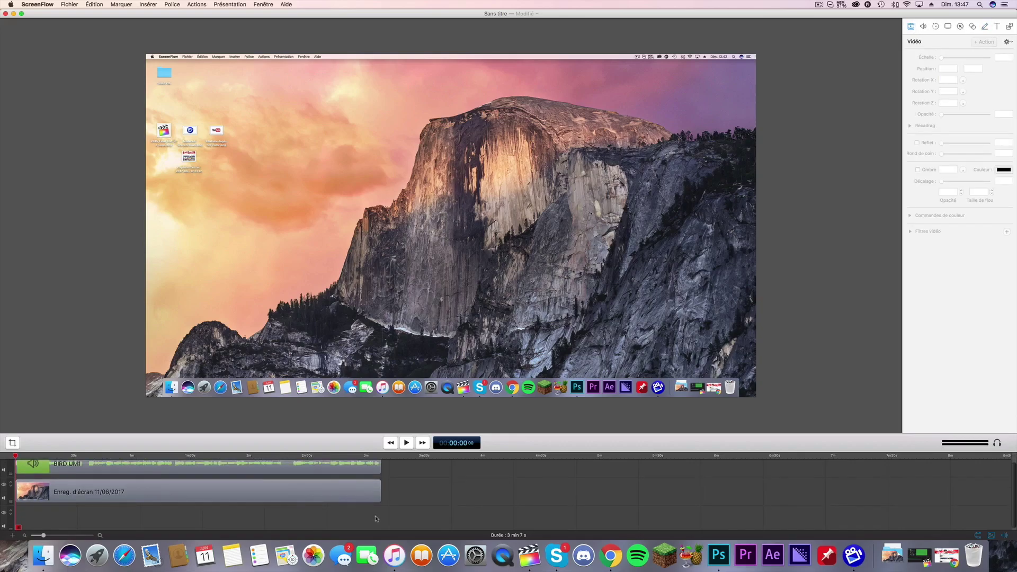
pyautogui.scroll(2, 375, 518)
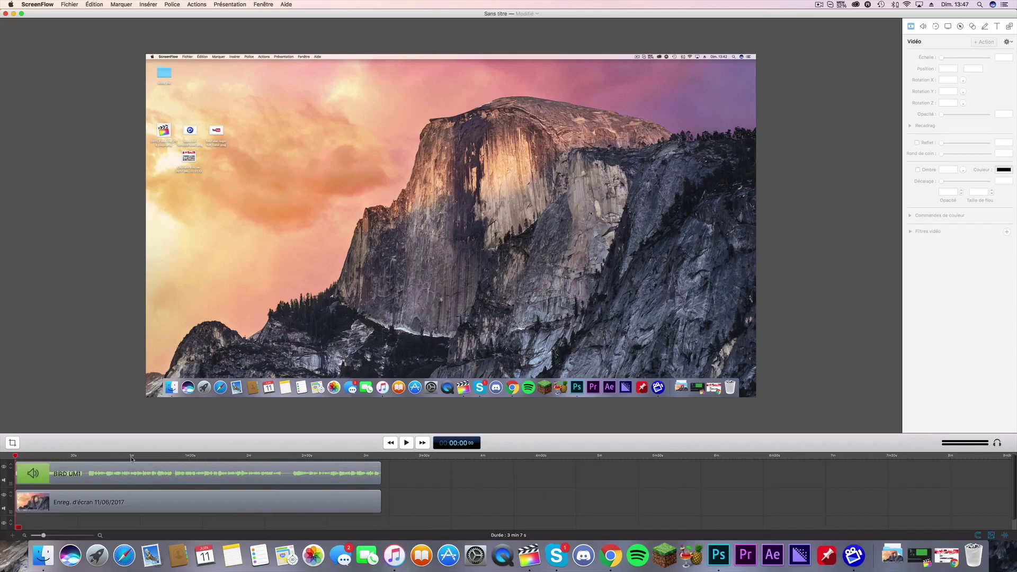
pyautogui.click(276, 457)
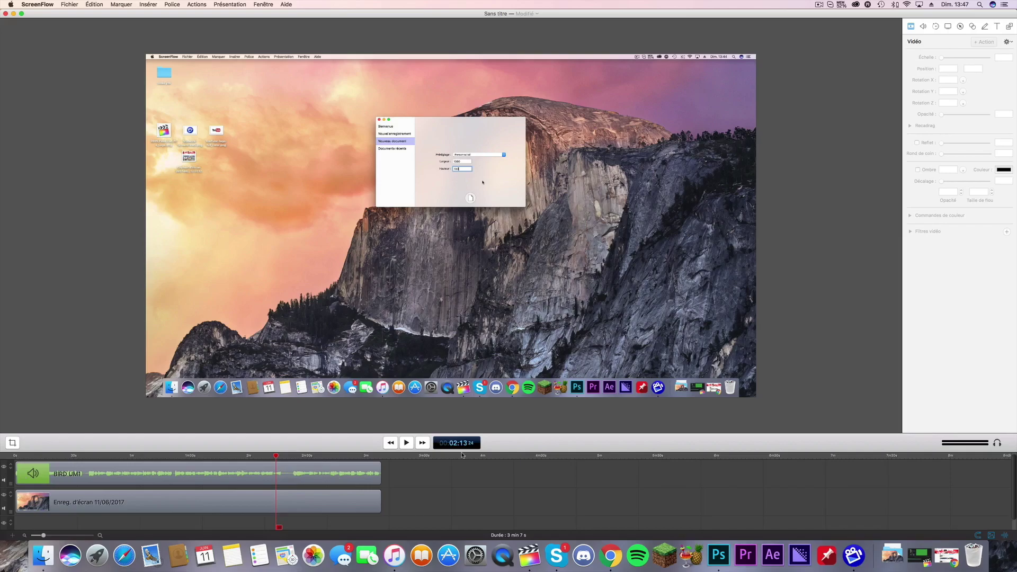
# Split the screen and audio clips together near 2:17 and trim the end of the left parts.
pyautogui.moveTo(394, 505); pyautogui.dragTo(376, 472)
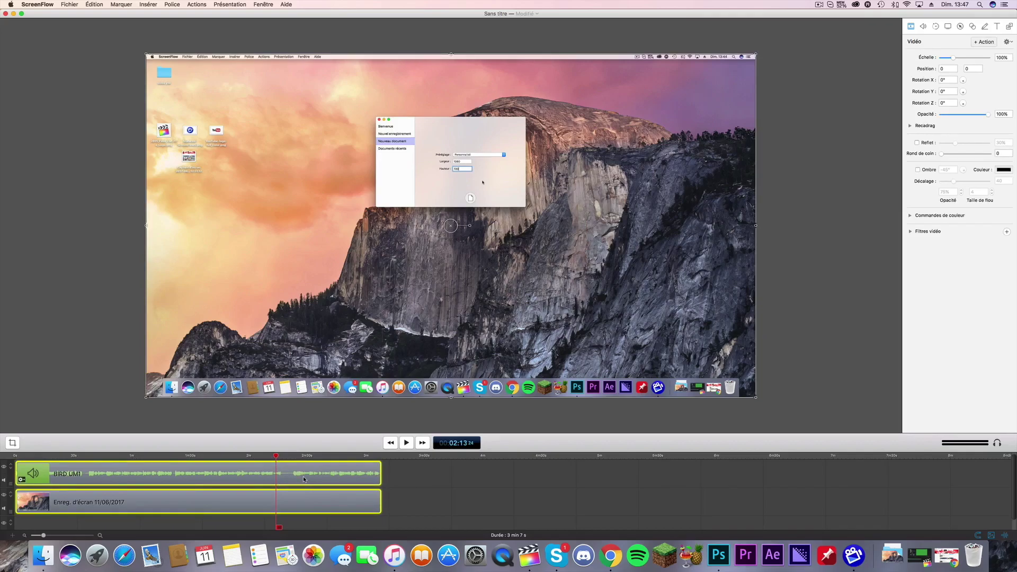
pyautogui.press('space')
pyautogui.press('space')
pyautogui.press('t')
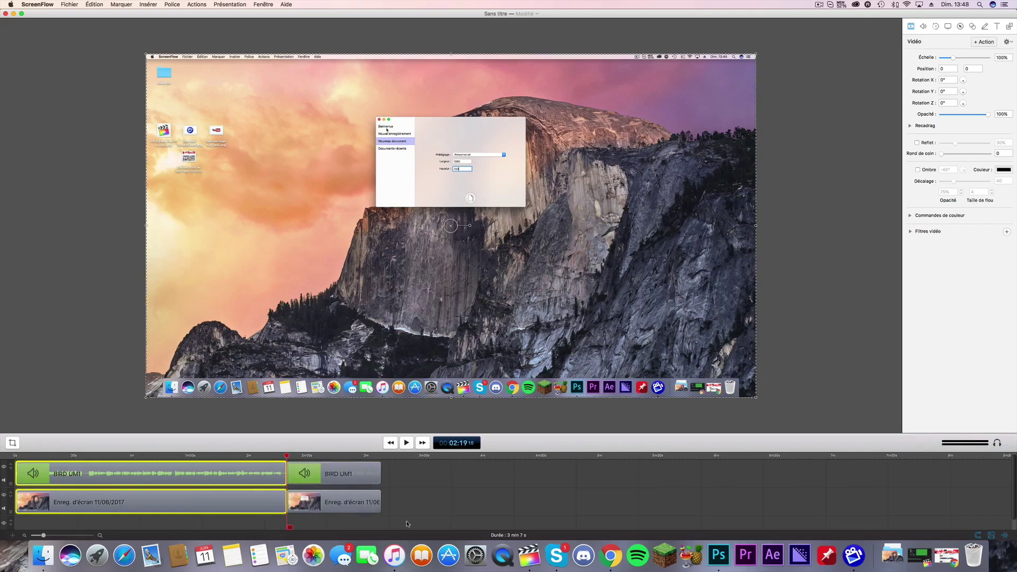
pyautogui.click(269, 503)
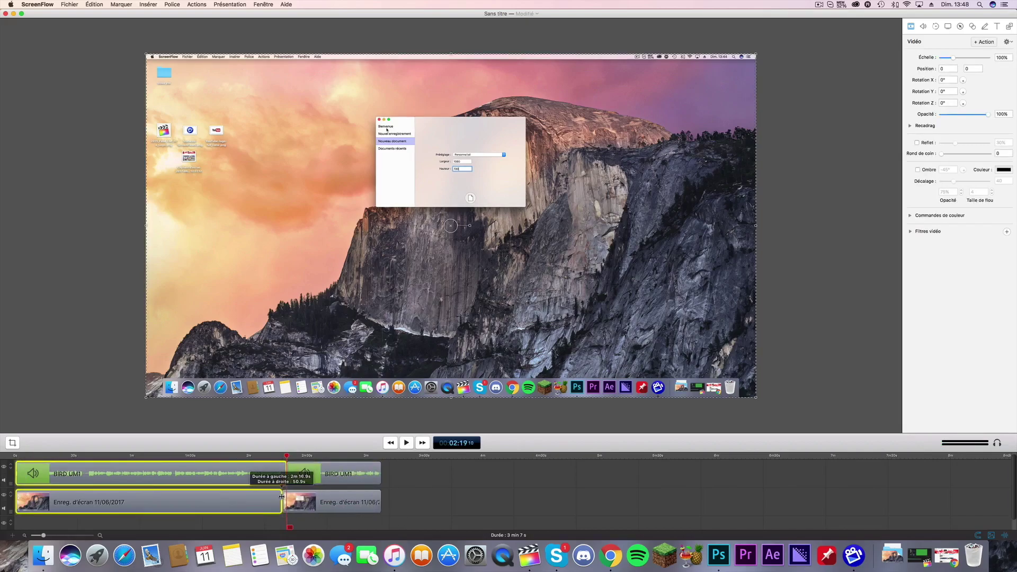
pyautogui.click(288, 500)
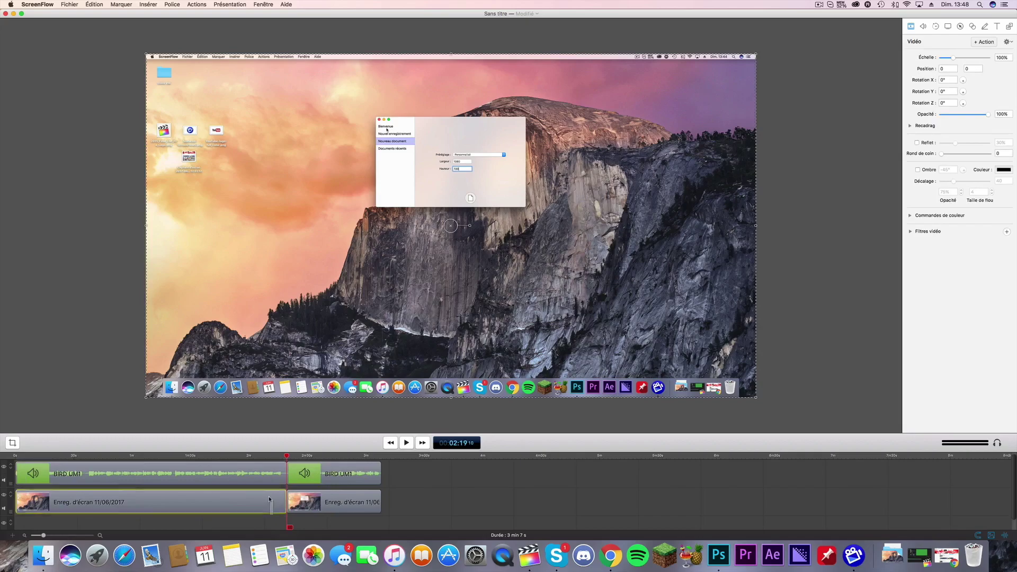
pyautogui.click(272, 475)
pyautogui.moveTo(285, 468); pyautogui.dragTo(282, 468)
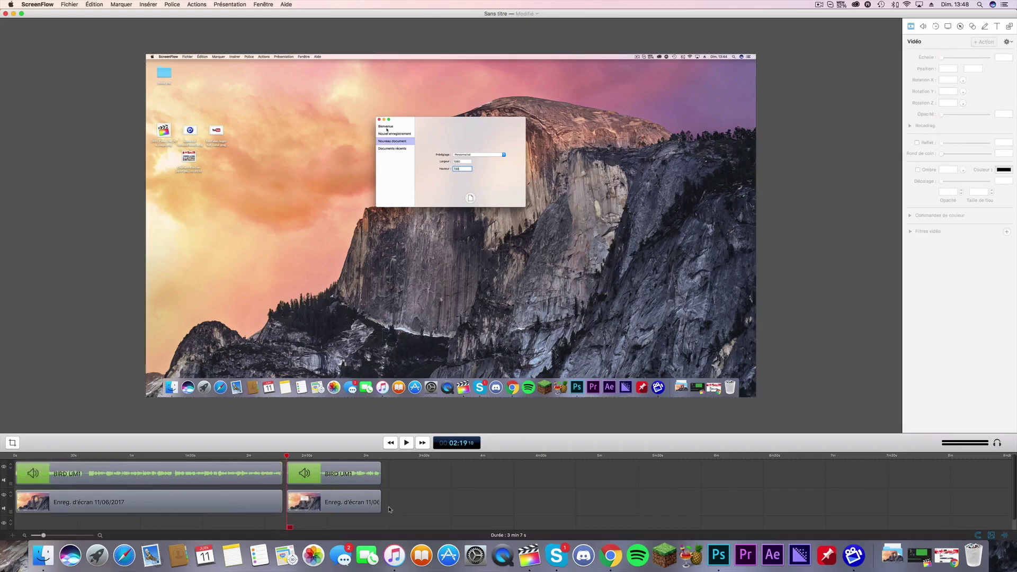
# Trim the start of the right parts and slide them left to close the gap.
pyautogui.click(345, 475)
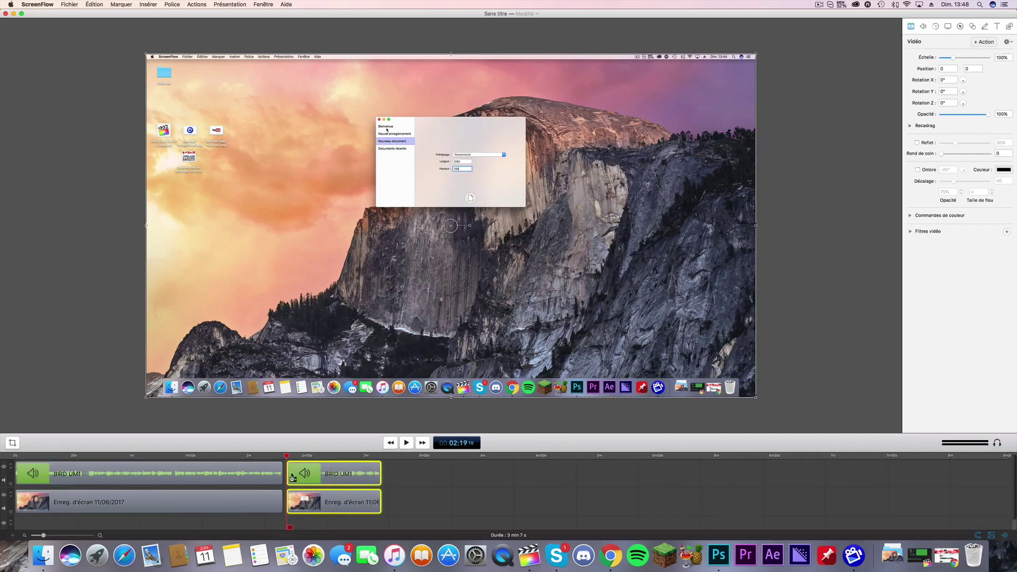
pyautogui.moveTo(288, 470); pyautogui.dragTo(293, 469)
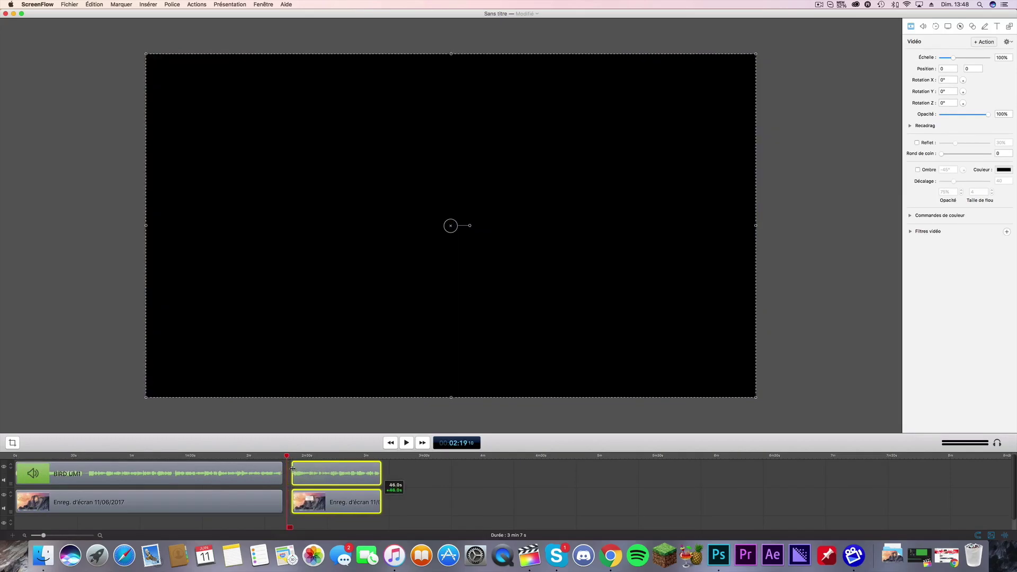
pyautogui.click(379, 487)
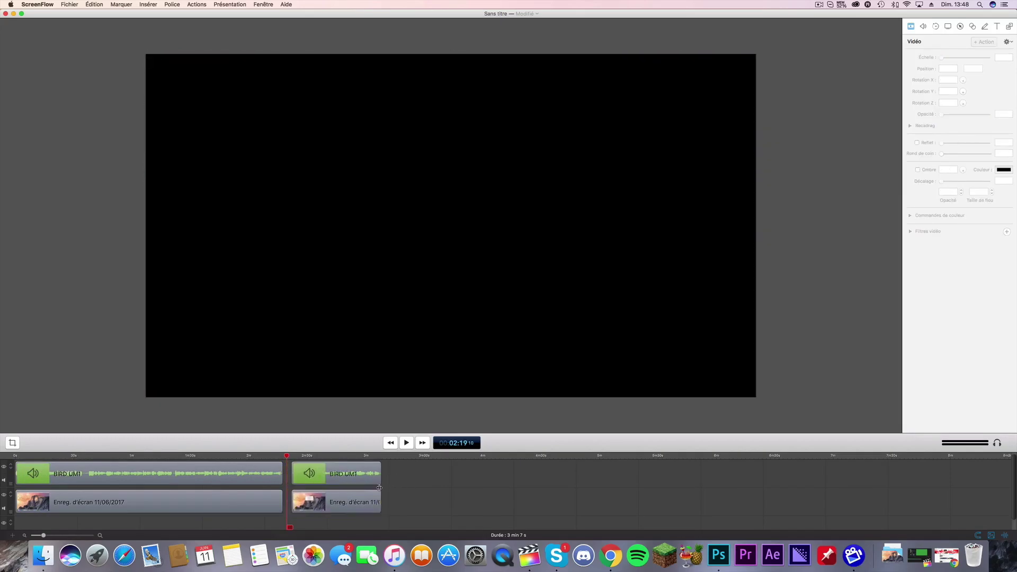
pyautogui.click(360, 471)
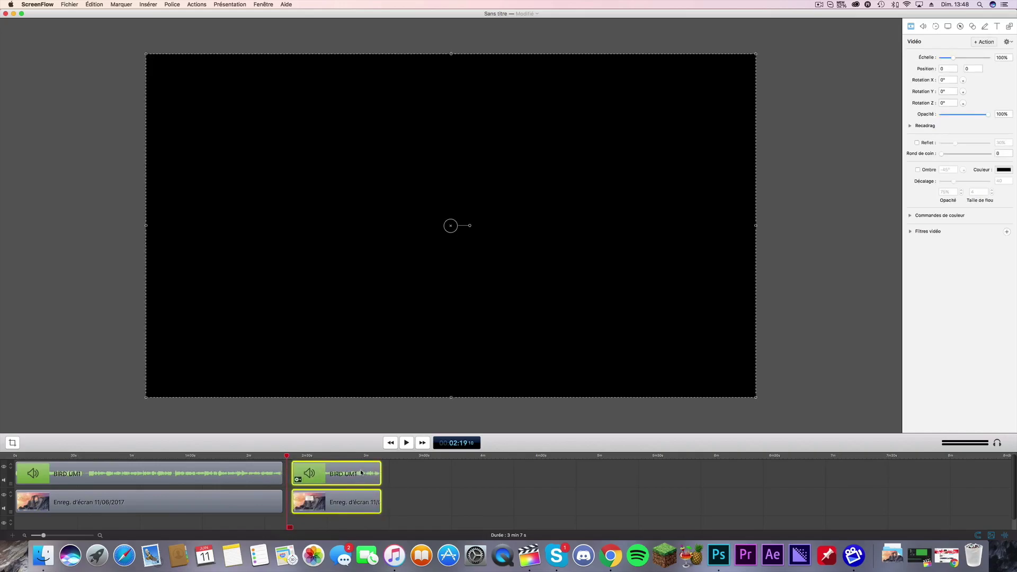
pyautogui.moveTo(360, 470); pyautogui.dragTo(352, 469)
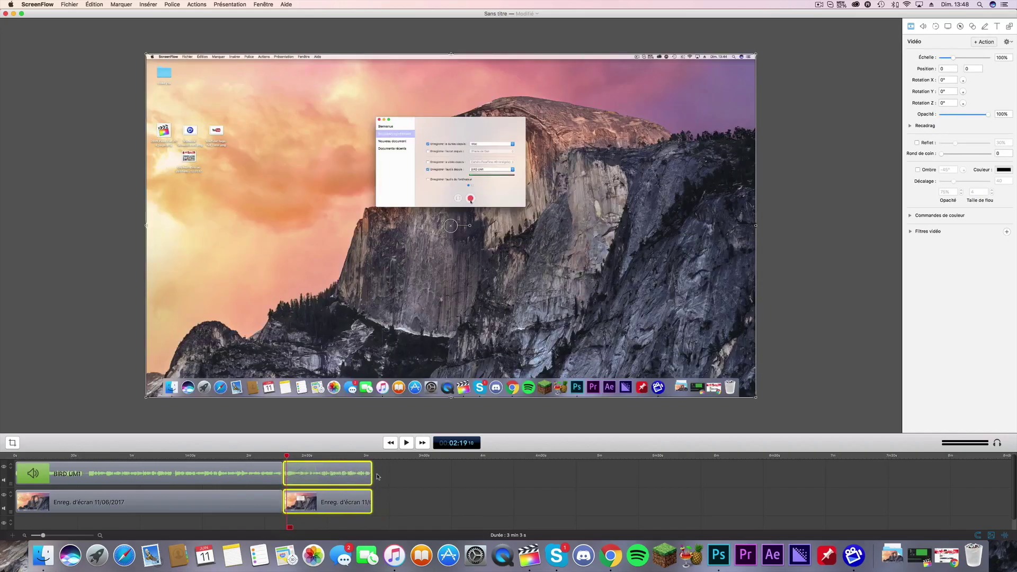
pyautogui.click(283, 451)
pyautogui.moveTo(282, 451); pyautogui.dragTo(279, 456)
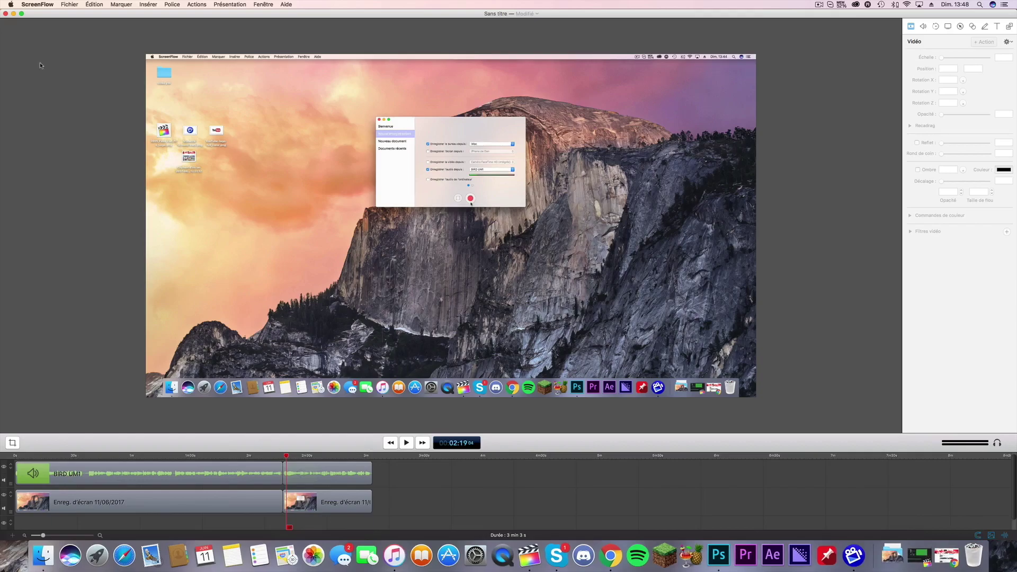
# Begin a video export with the scale set to 75%.
pyautogui.click(67, 2)
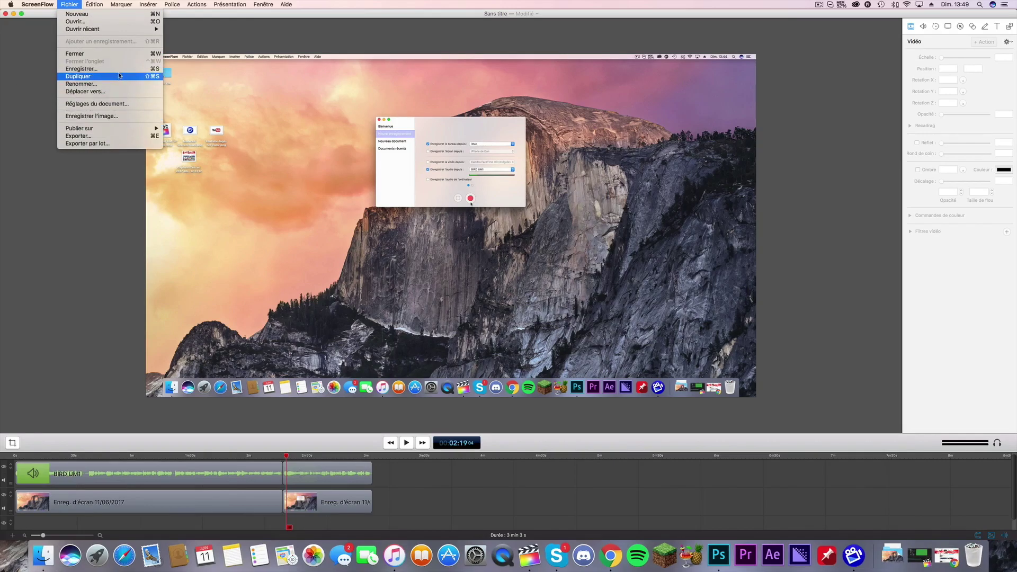
pyautogui.click(116, 136)
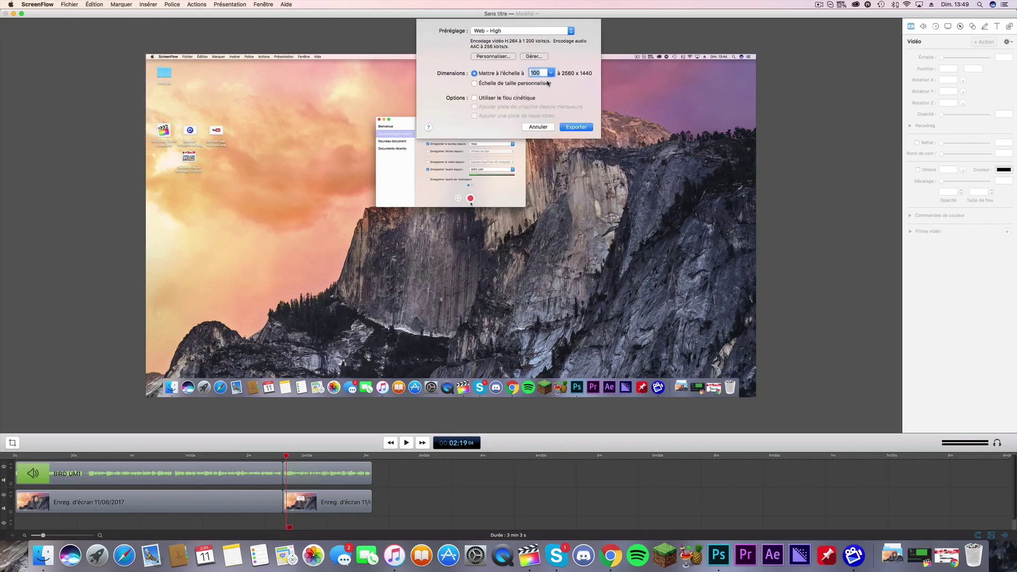
pyautogui.click(551, 73)
pyautogui.click(536, 90)
pyautogui.click(552, 73)
pyautogui.click(544, 98)
pyautogui.click(550, 73)
pyautogui.click(533, 56)
pyautogui.press('Escape')
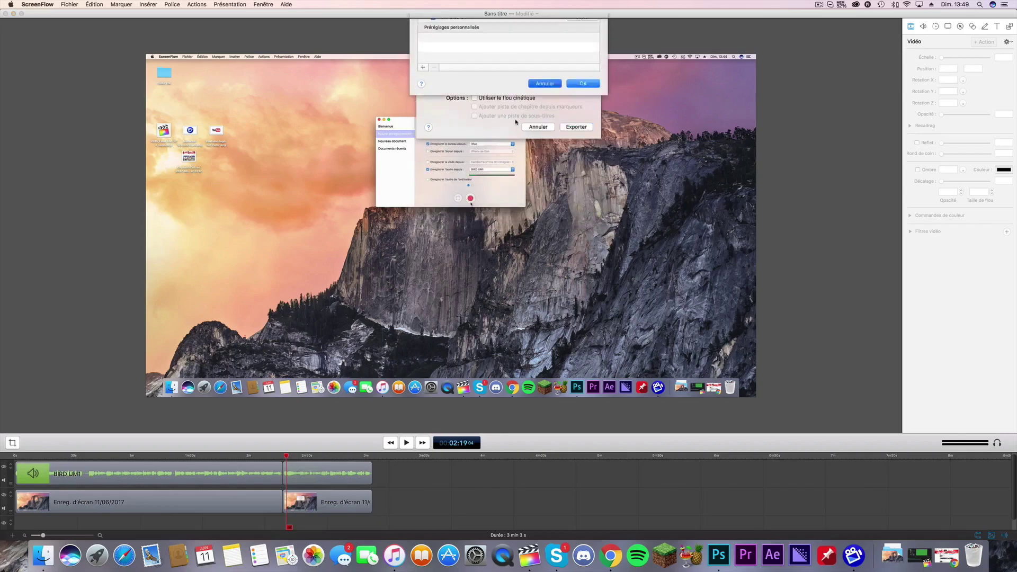
# Customize encoding: 48 kHz audio at 320 kbit/s, video at 25000 kbit/s and 60 fps.
pyautogui.click(494, 59)
pyautogui.click(525, 125)
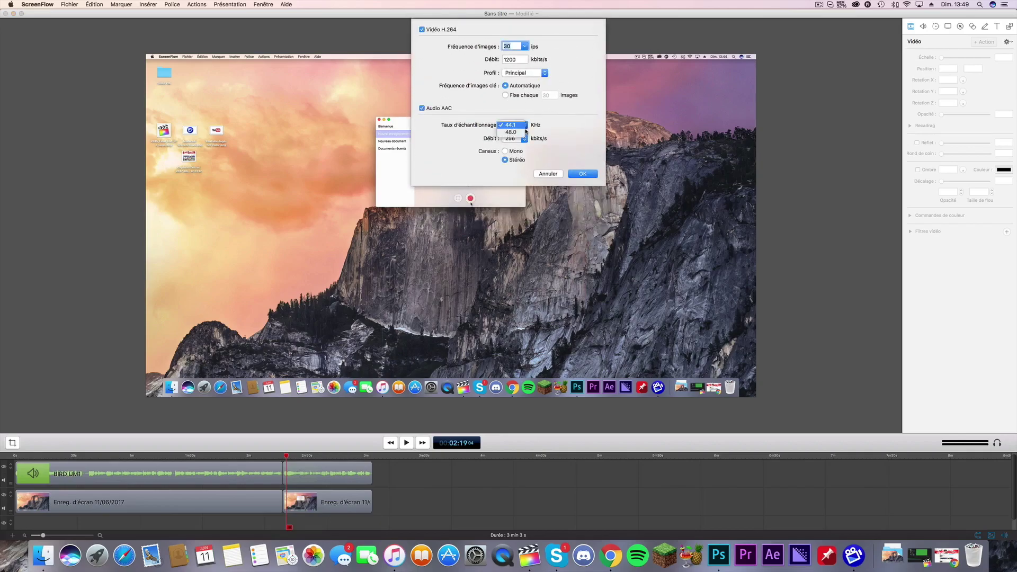
pyautogui.click(524, 137)
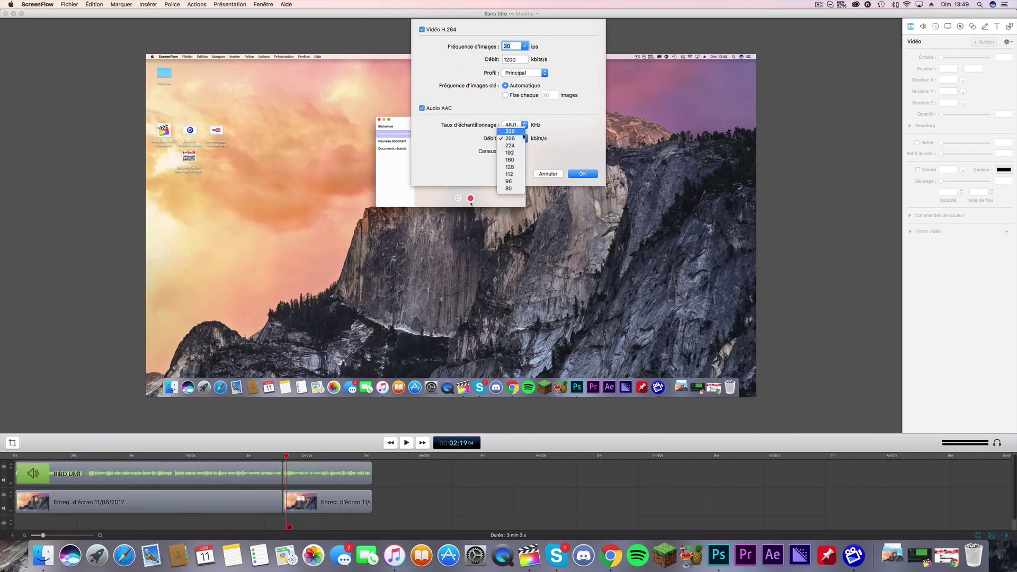
pyautogui.click(524, 132)
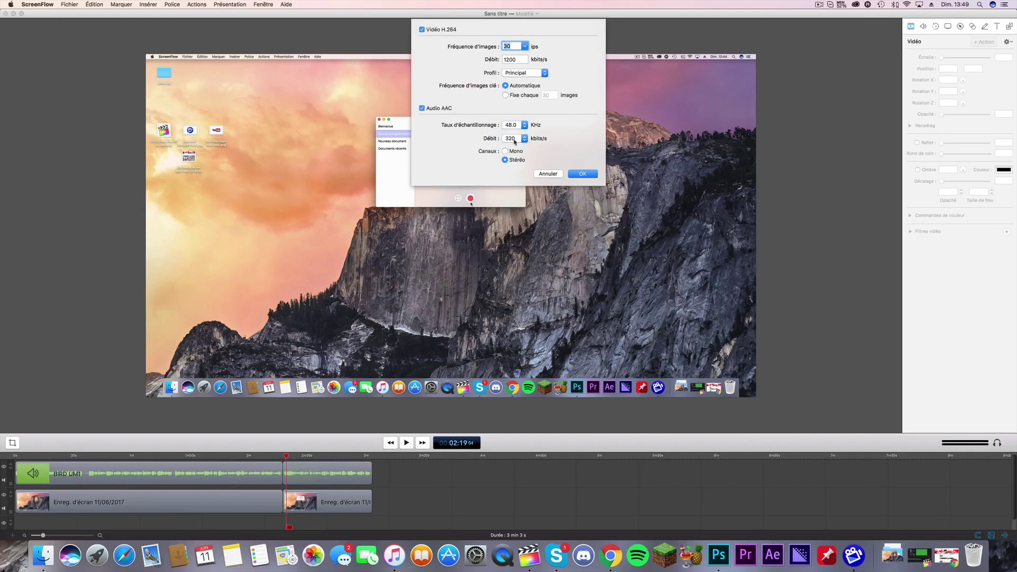
pyautogui.doubleClick(520, 61)
pyautogui.write('2')
pyautogui.write('5000')
pyautogui.click(525, 47)
pyautogui.scroll(2, 522, 78)
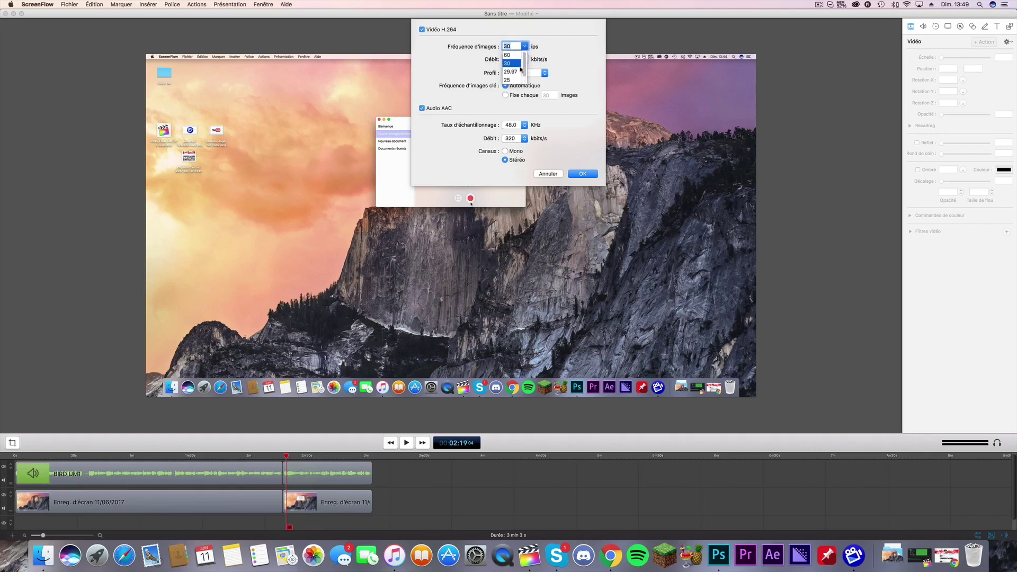
pyautogui.click(514, 55)
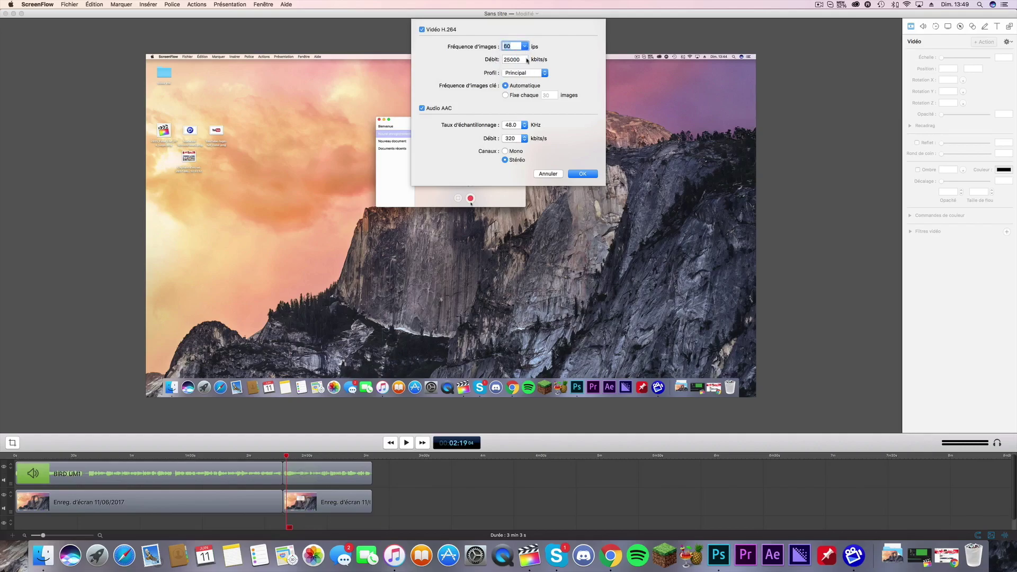
pyautogui.click(581, 175)
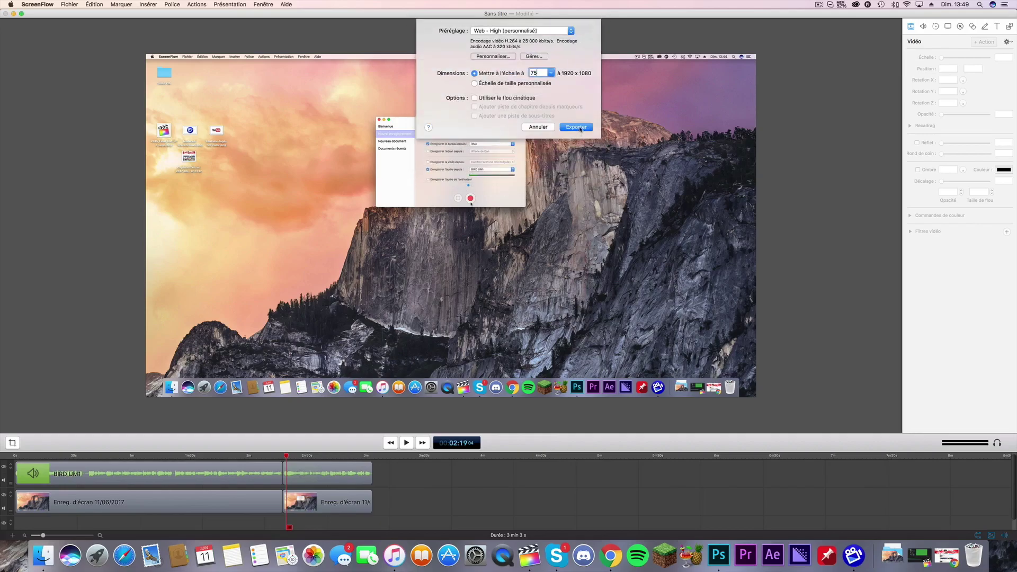
# Export the video to the Desktop as N°1.
pyautogui.click(581, 126)
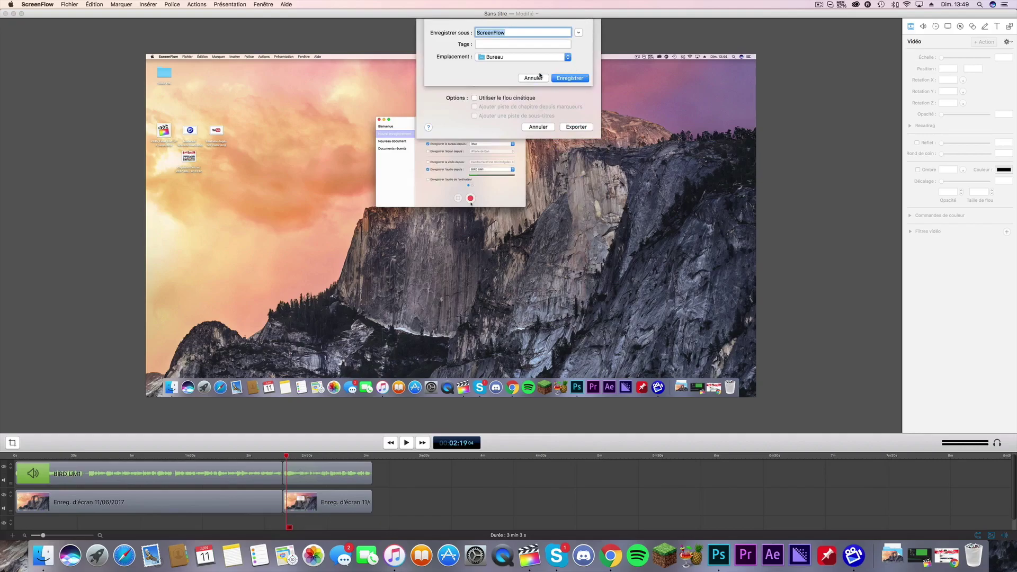
pyautogui.write('N°1')
pyautogui.press('Return')
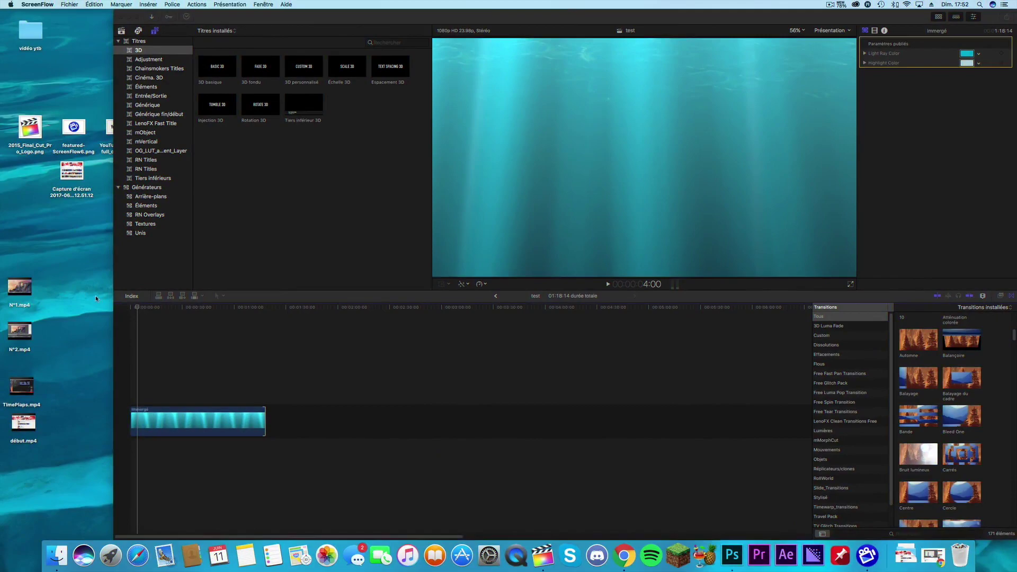
# Add N°1.mp4 and N°2.mp4 from the Desktop to the storyline after the underwater clip, in order.
pyautogui.moveTo(42, 430); pyautogui.dragTo(64, 318)
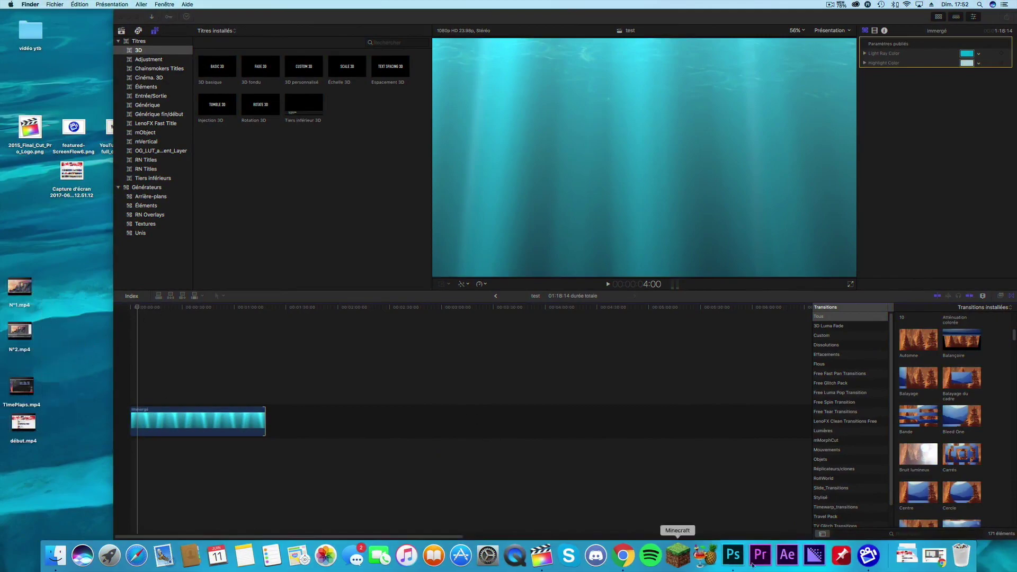
pyautogui.moveTo(20, 286); pyautogui.dragTo(366, 422)
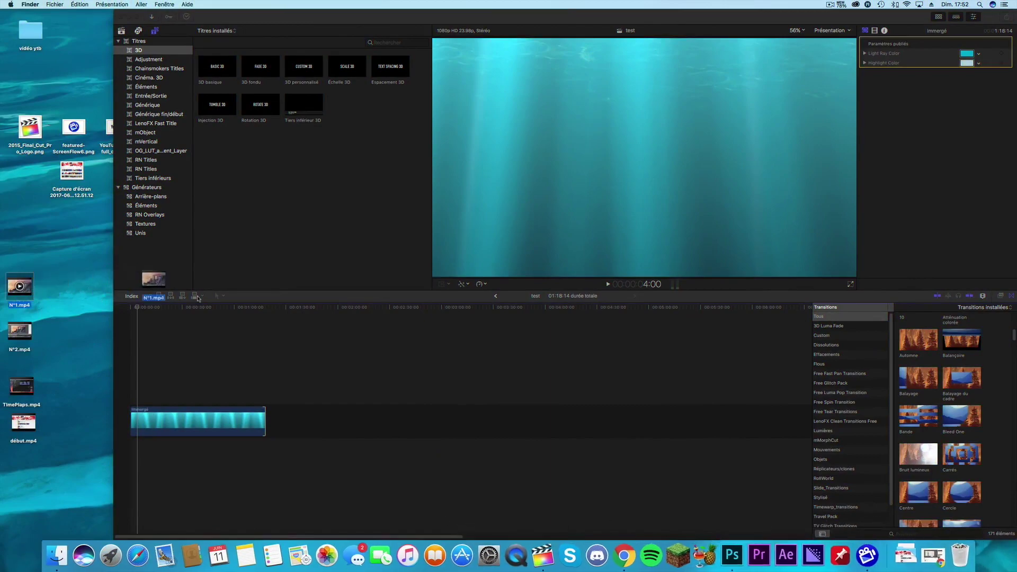
pyautogui.moveTo(20, 331)
pyautogui.mouseDown()
pyautogui.moveTo(347, 390)
pyautogui.moveTo(298, 389)
pyautogui.mouseUp()
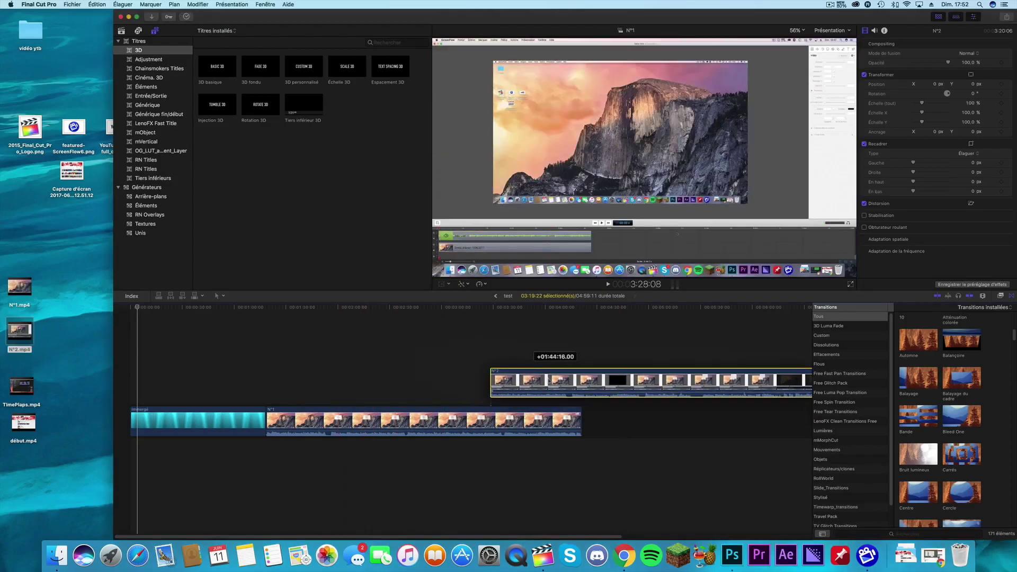
pyautogui.moveTo(624, 391); pyautogui.dragTo(653, 410)
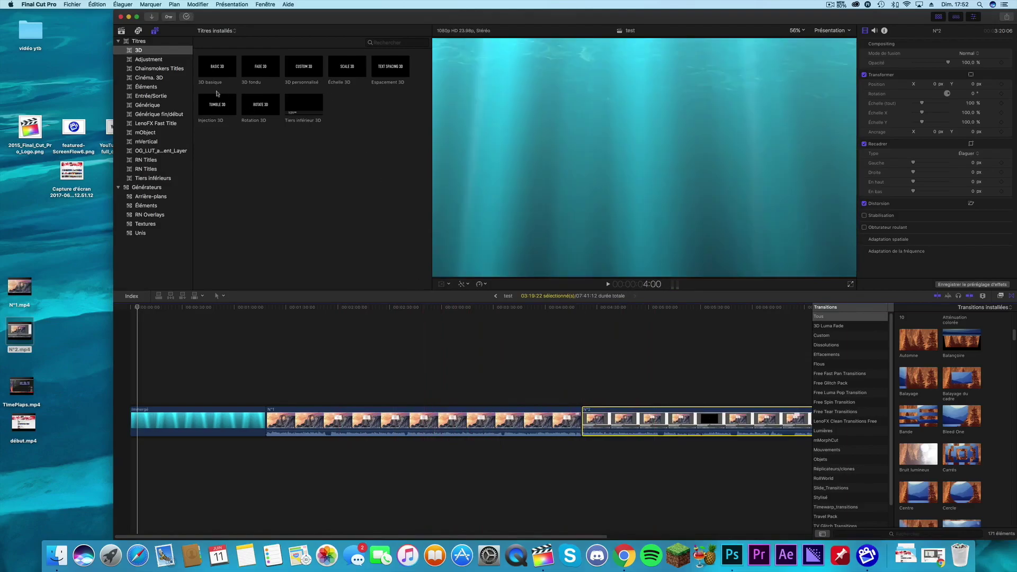
# Add the pnl onizuka instrumental mp3 from the musique vidéo folder beneath the N°1 clip.
pyautogui.doubleClick(38, 38)
pyautogui.doubleClick(239, 122)
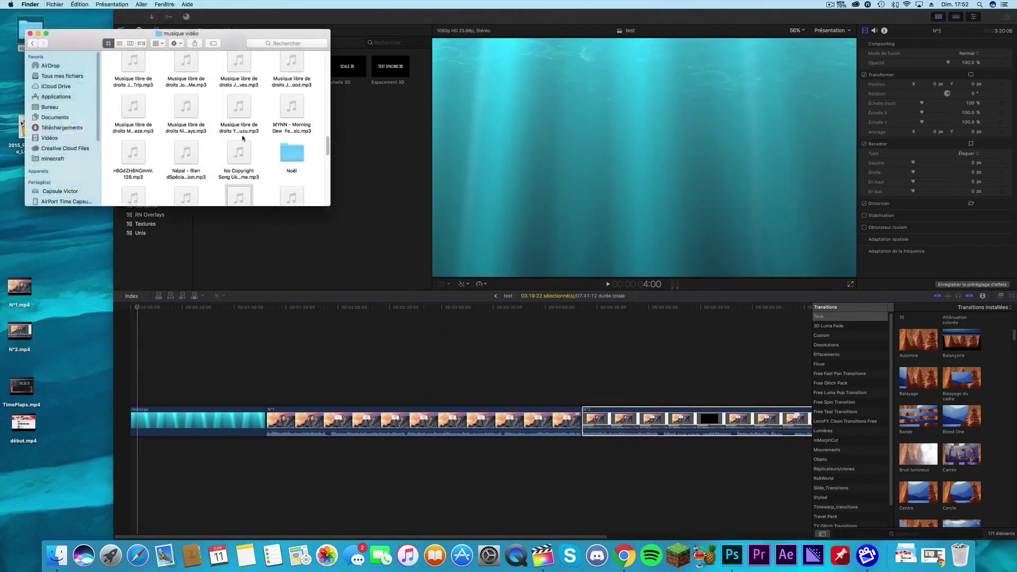
pyautogui.scroll(2, 244, 138)
pyautogui.scroll(-3, 243, 138)
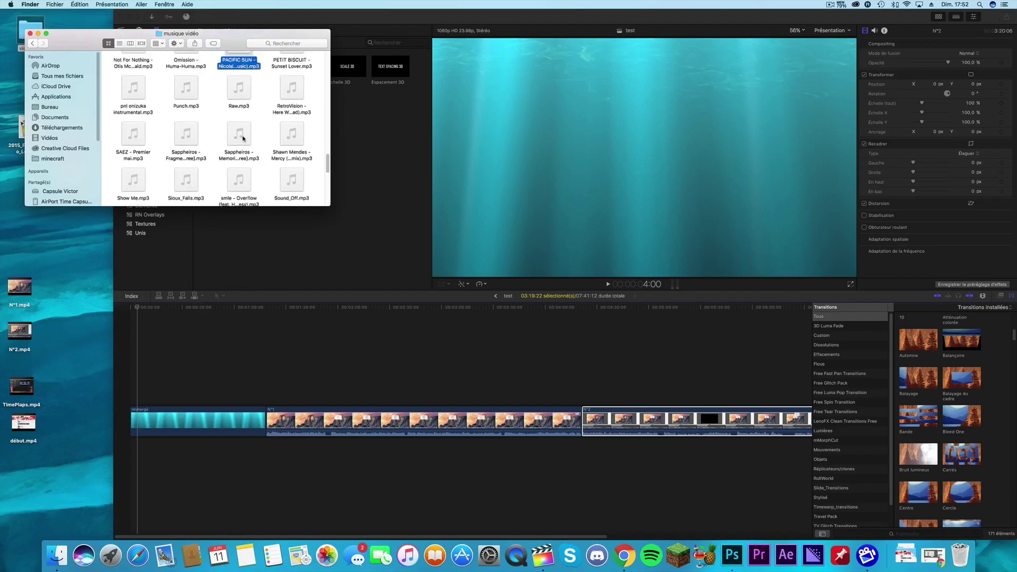
pyautogui.scroll(1, 201, 139)
pyautogui.moveTo(133, 154)
pyautogui.mouseDown()
pyautogui.moveTo(325, 302)
pyautogui.moveTo(271, 463)
pyautogui.mouseUp()
# Close the music folder and set the playhead to the start of N°1 in Final Cut.
pyautogui.click(30, 33)
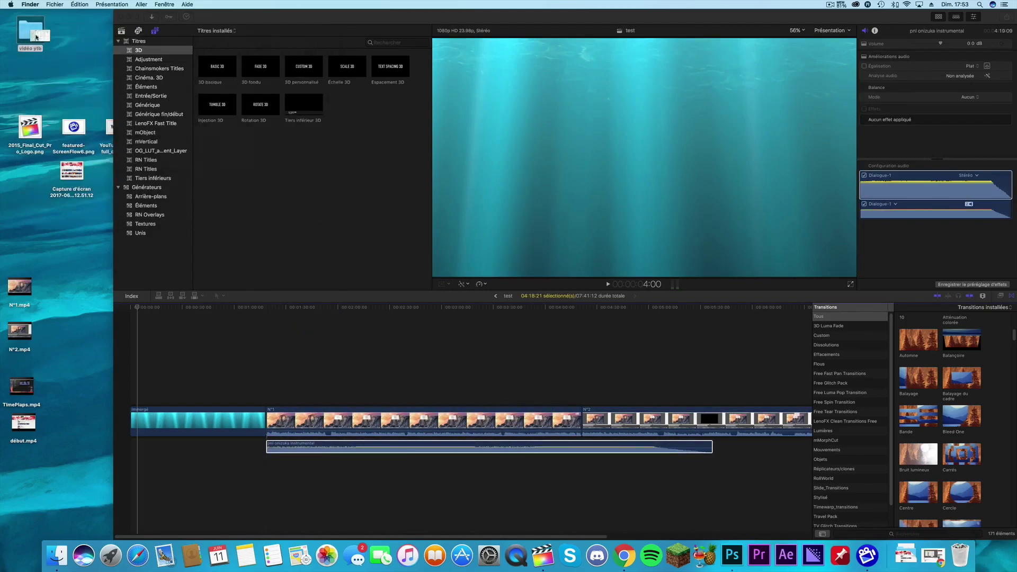
pyautogui.click(271, 398)
pyautogui.click(270, 398)
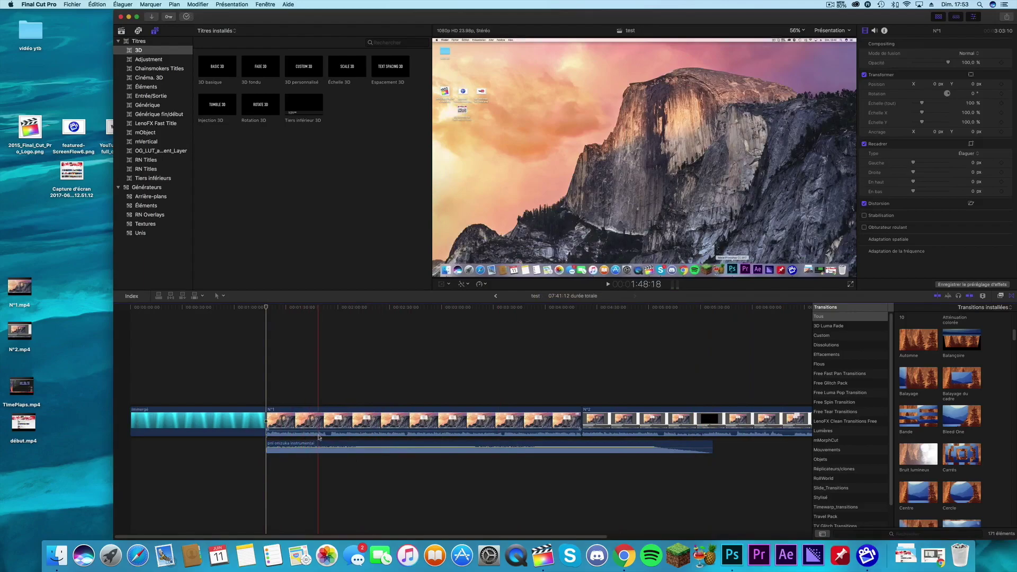
# Lower the instrumental to about -27 dB, stop playback, and make Final Cut Pro full screen.
pyautogui.moveTo(316, 446); pyautogui.dragTo(321, 451)
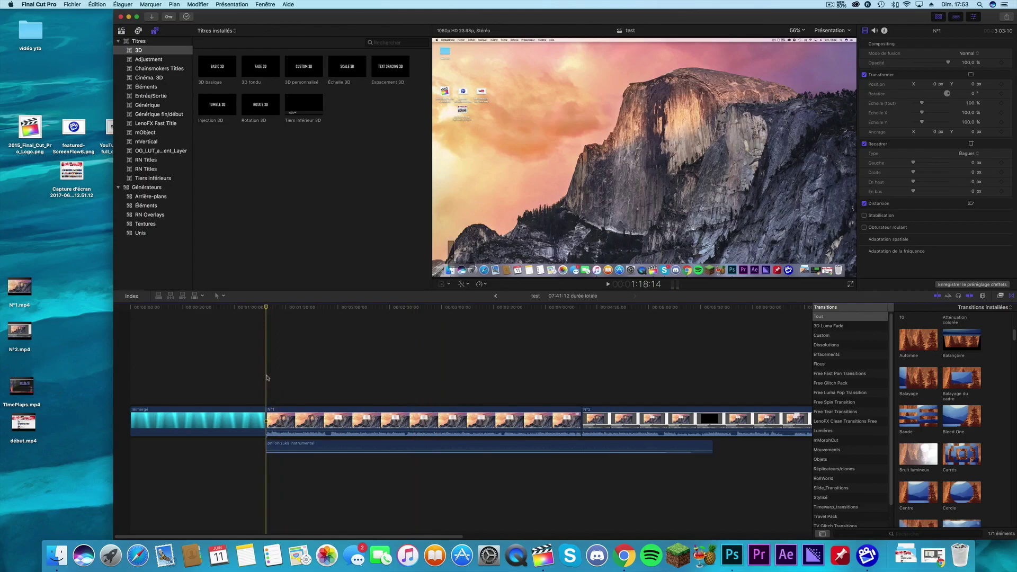
pyautogui.press('space')
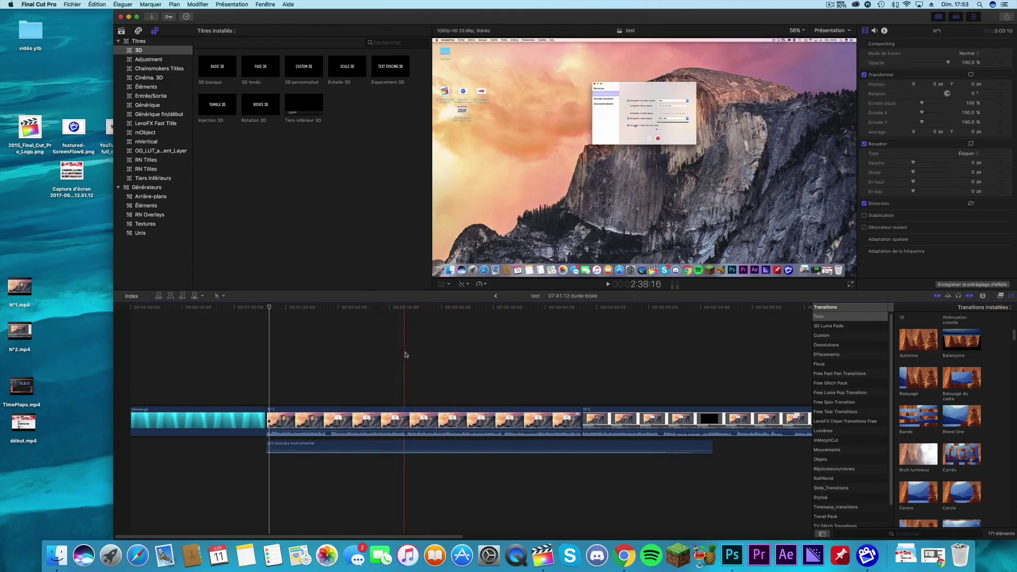
pyautogui.press('ctrl+super+f')
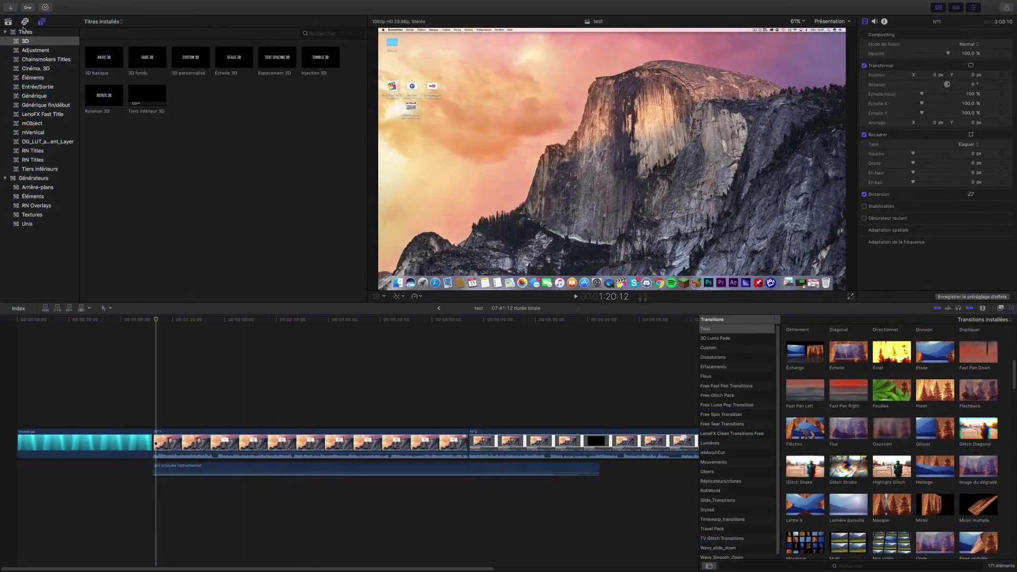
pyautogui.click(8, 22)
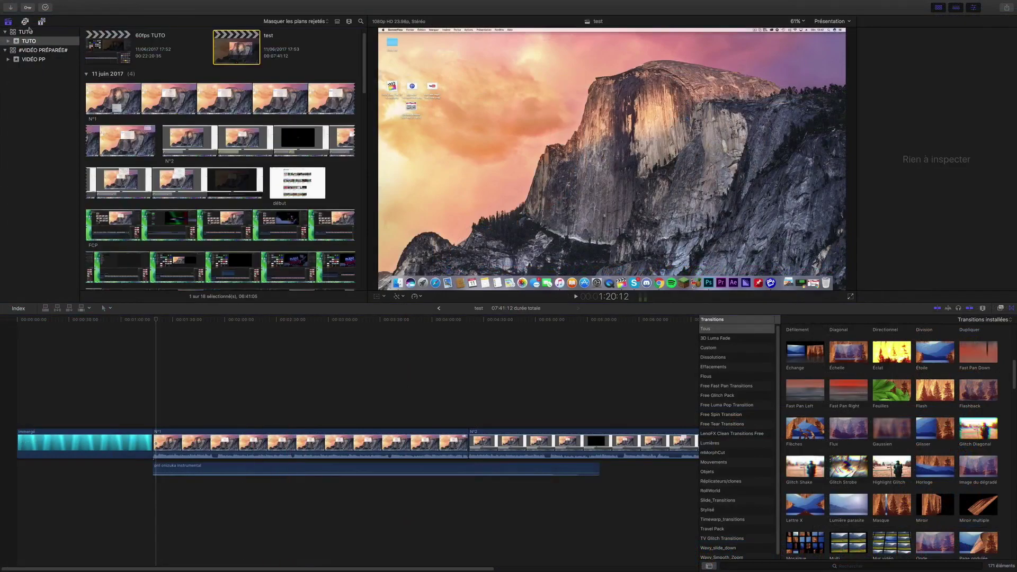
pyautogui.scroll(2, 152, 153)
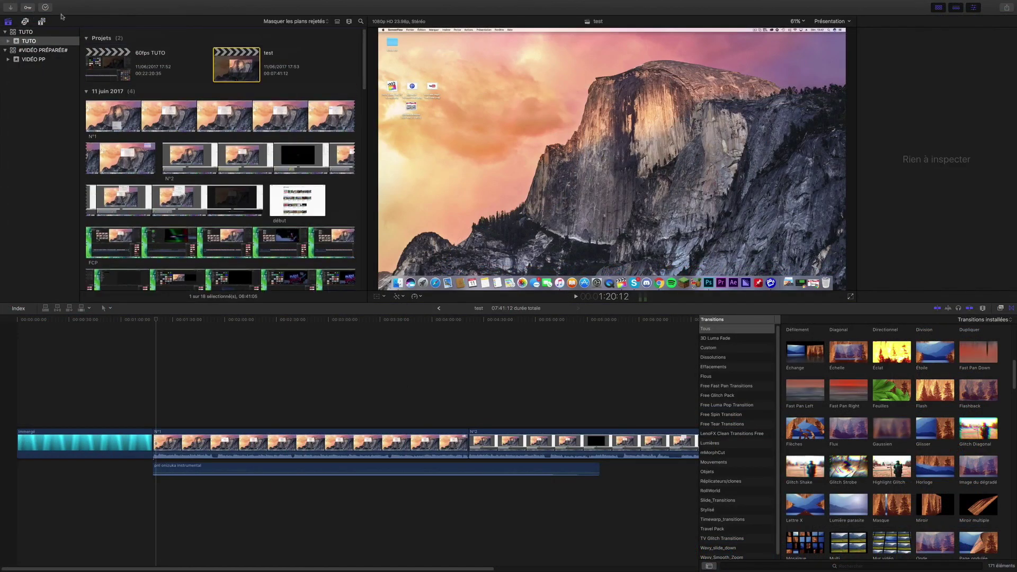
pyautogui.click(45, 20)
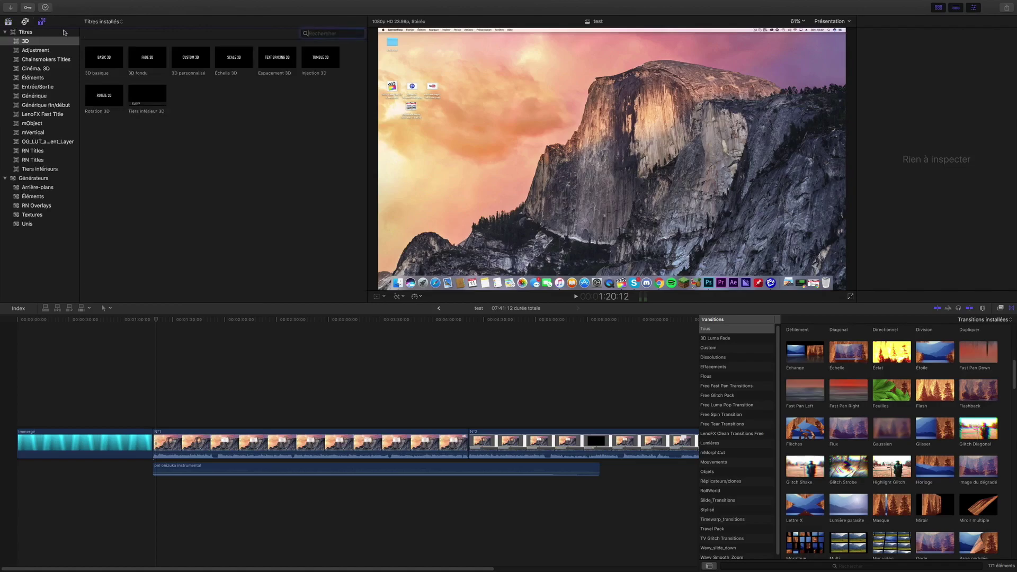
pyautogui.click(24, 21)
pyautogui.click(33, 178)
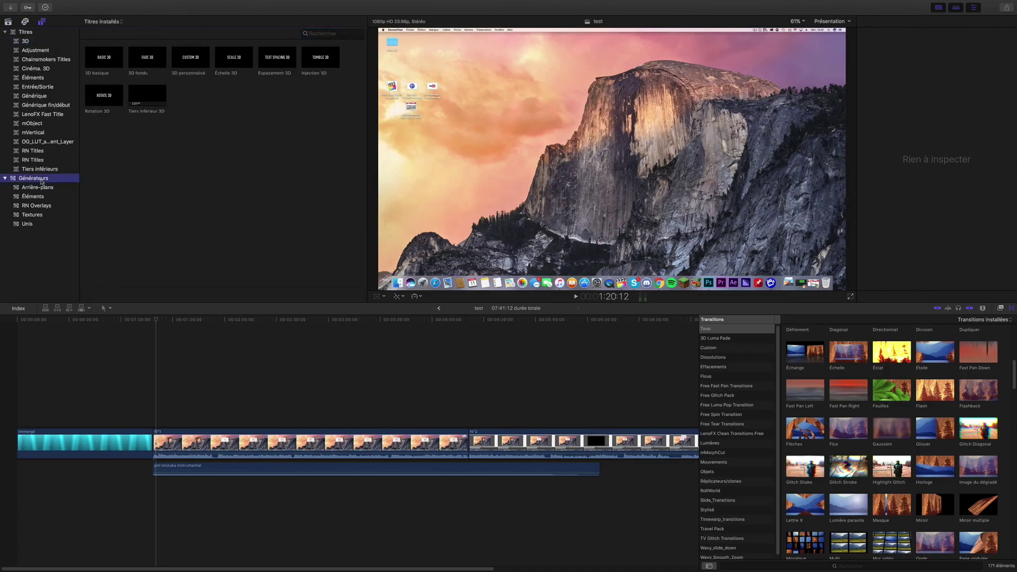
pyautogui.click(118, 394)
pyautogui.click(82, 398)
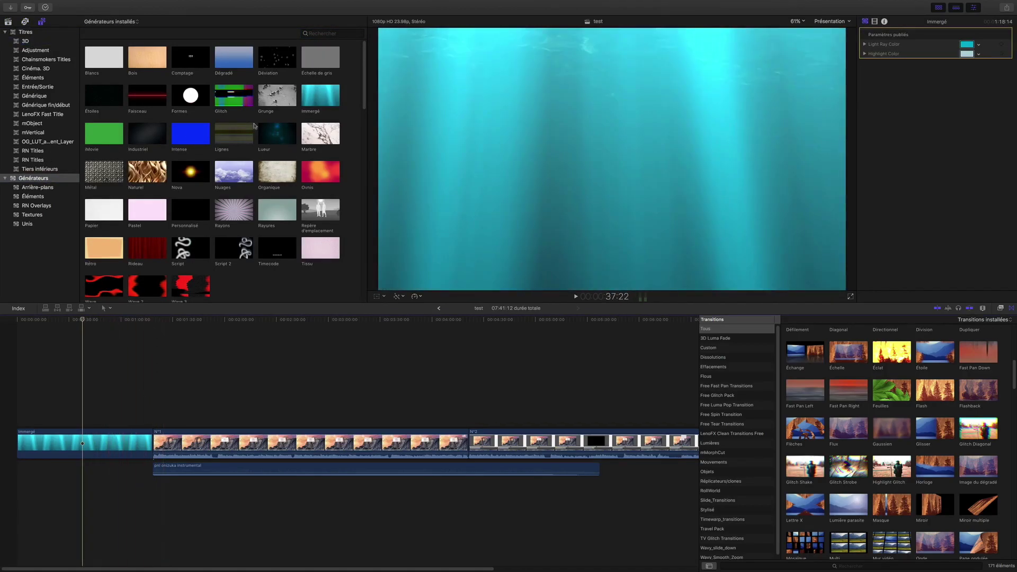
pyautogui.click(42, 42)
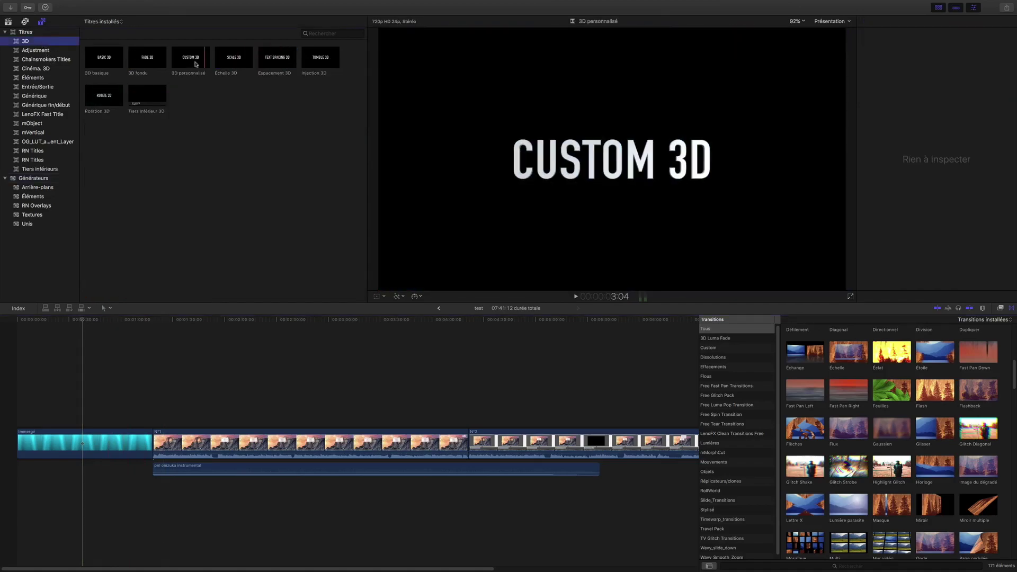
# Place a Custom 3D title above the Immergé clip and move the playhead onto it.
pyautogui.moveTo(191, 58)
pyautogui.mouseDown()
pyautogui.moveTo(143, 247)
pyautogui.moveTo(125, 404)
pyautogui.mouseUp()
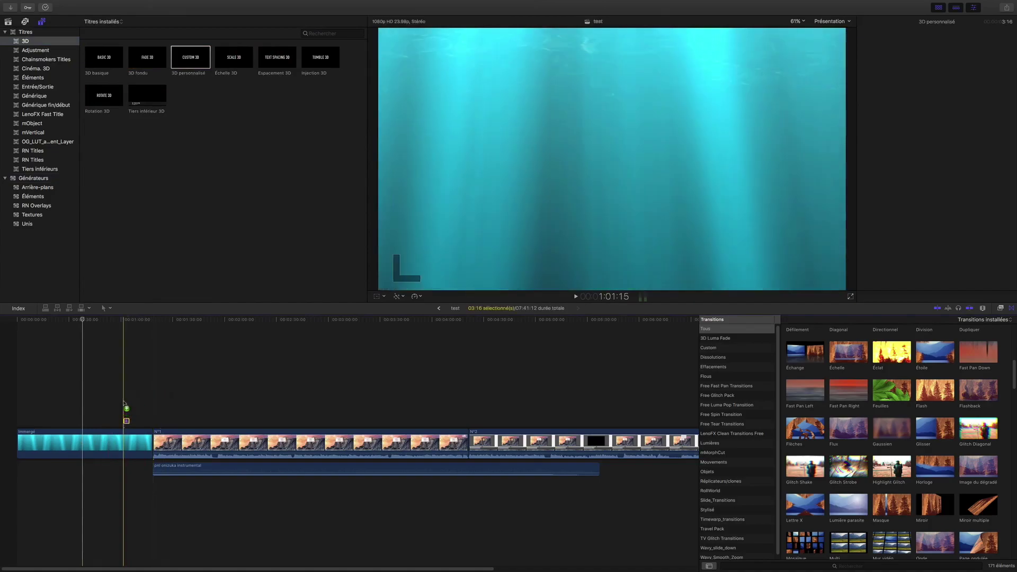
pyautogui.click(124, 405)
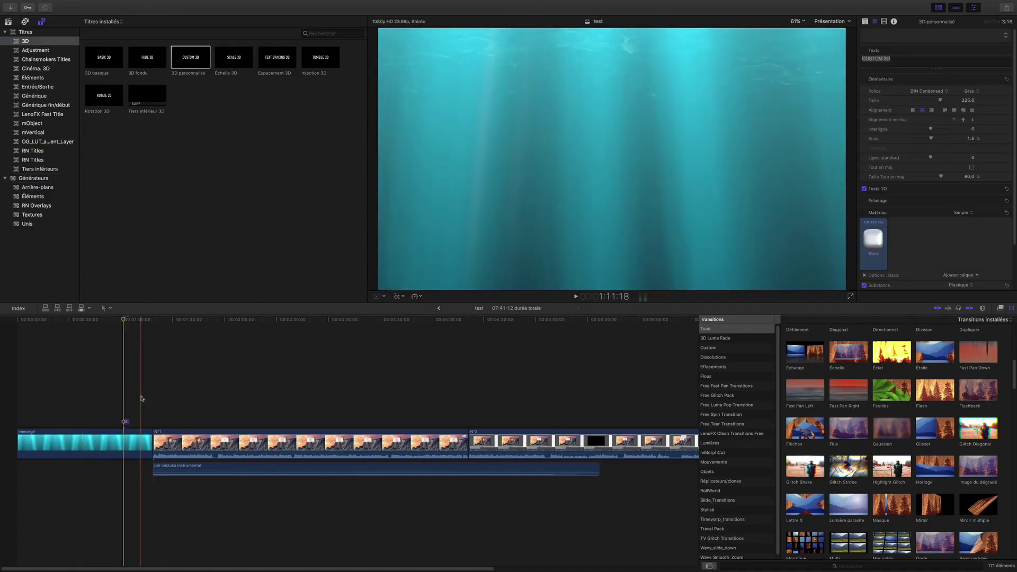
pyautogui.scroll(2, 142, 398)
pyautogui.scroll(2, 142, 398)
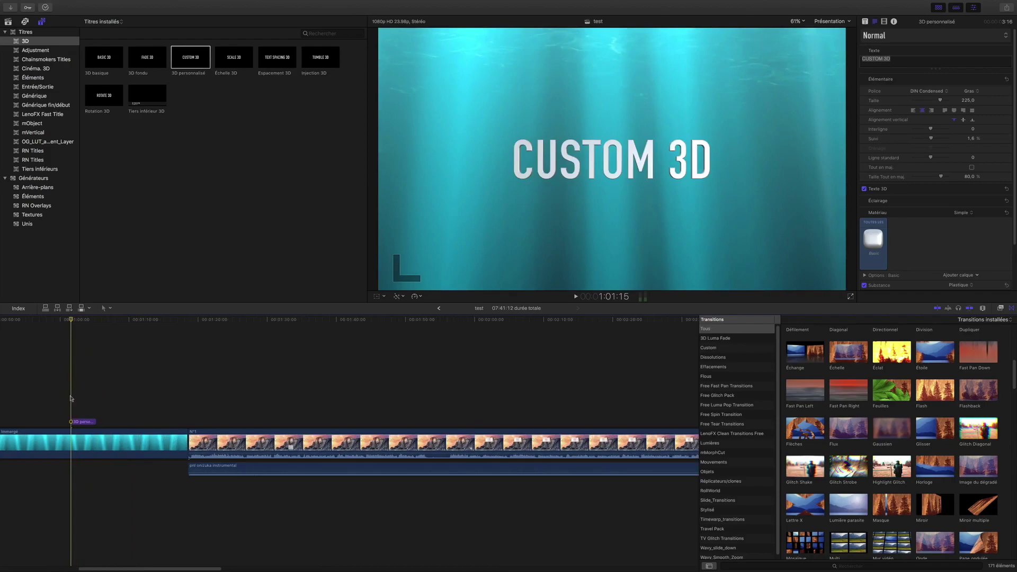
pyautogui.scroll(3, 71, 398)
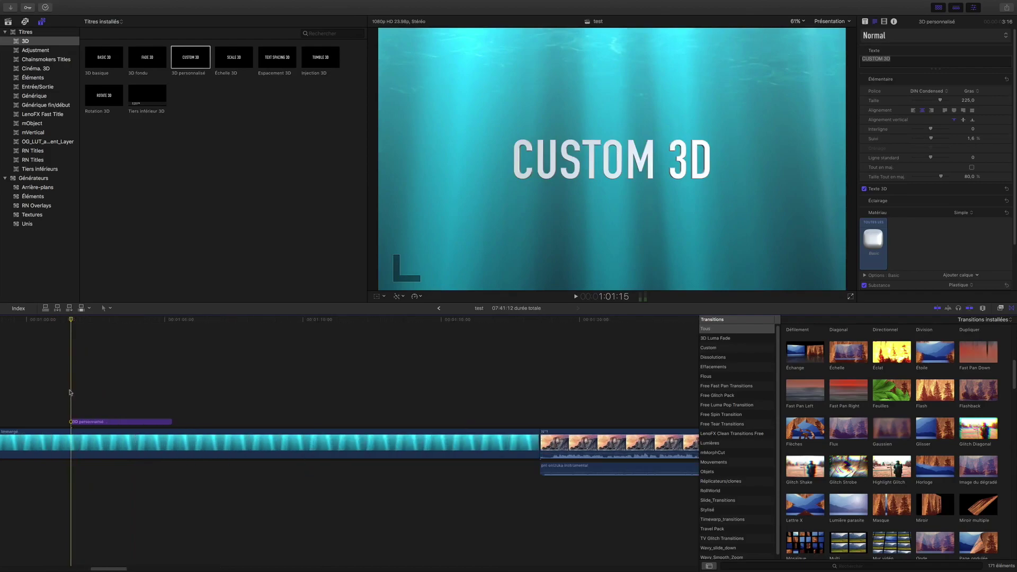
# Select the title clip and turn off Texte 3D so the text is flat.
pyautogui.rightClick(136, 423)
pyautogui.press('Escape')
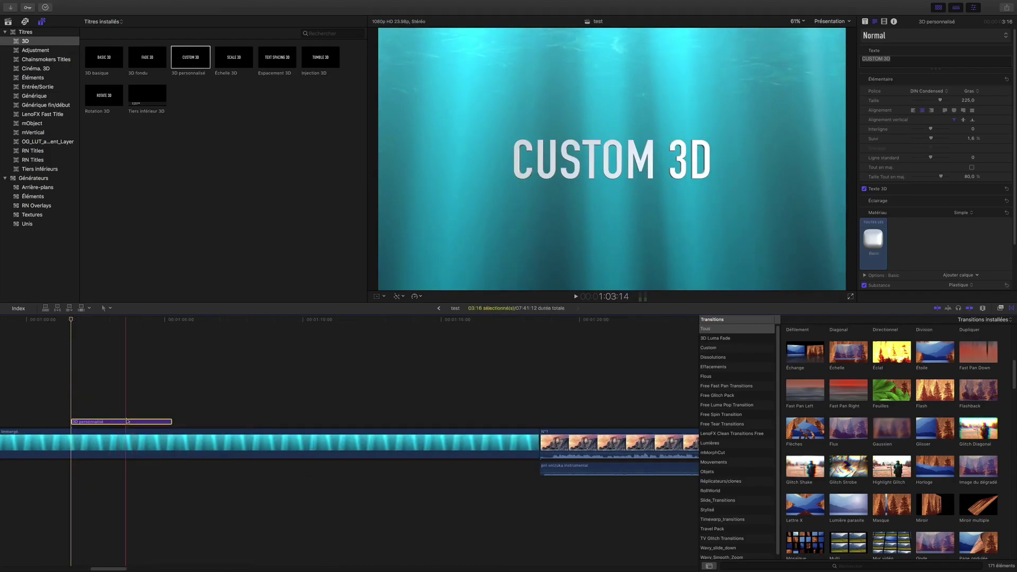
pyautogui.moveTo(877, 189)
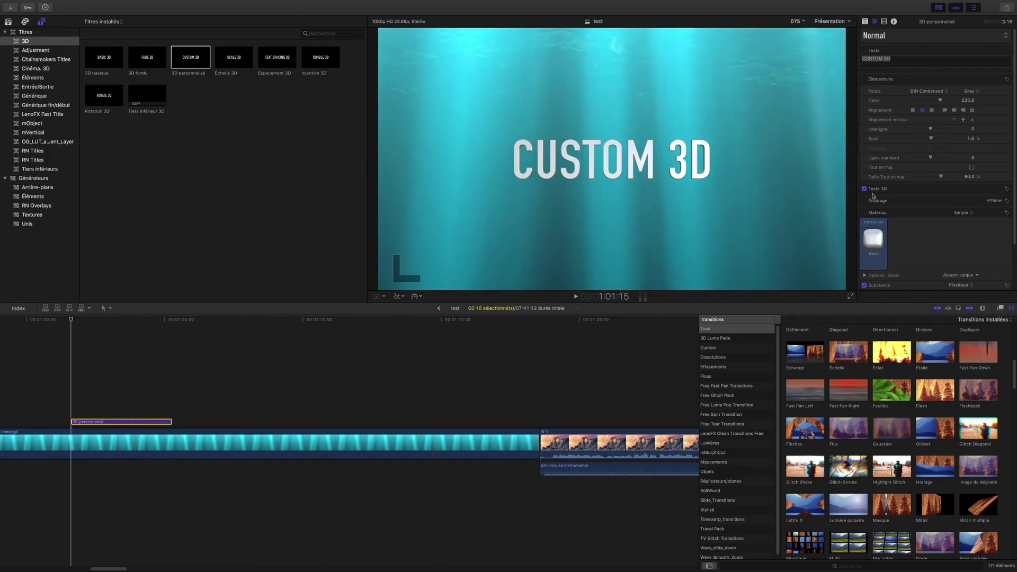
pyautogui.click(865, 189)
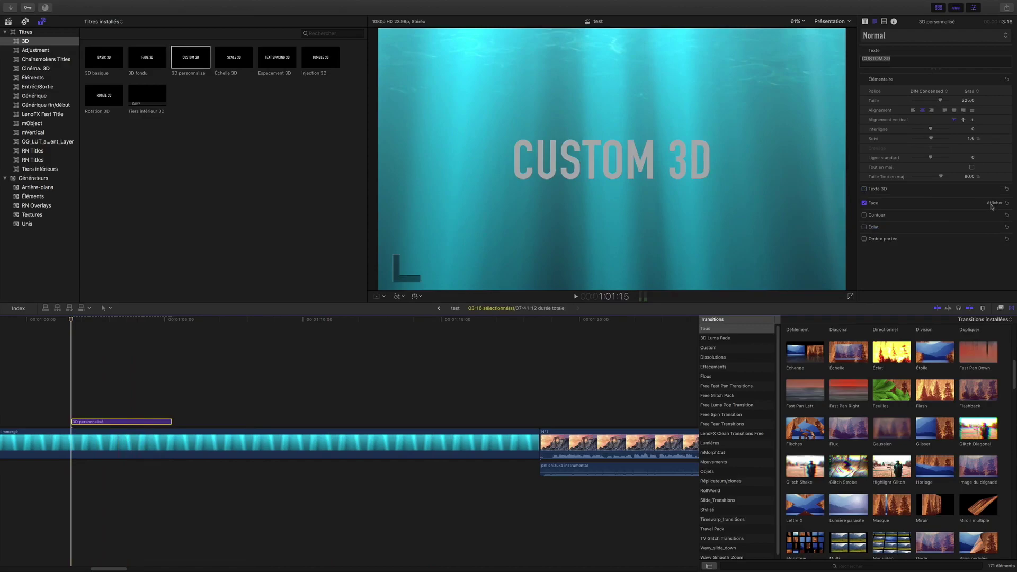
# Set the title's face colour to pure white.
pyautogui.click(992, 204)
pyautogui.click(970, 224)
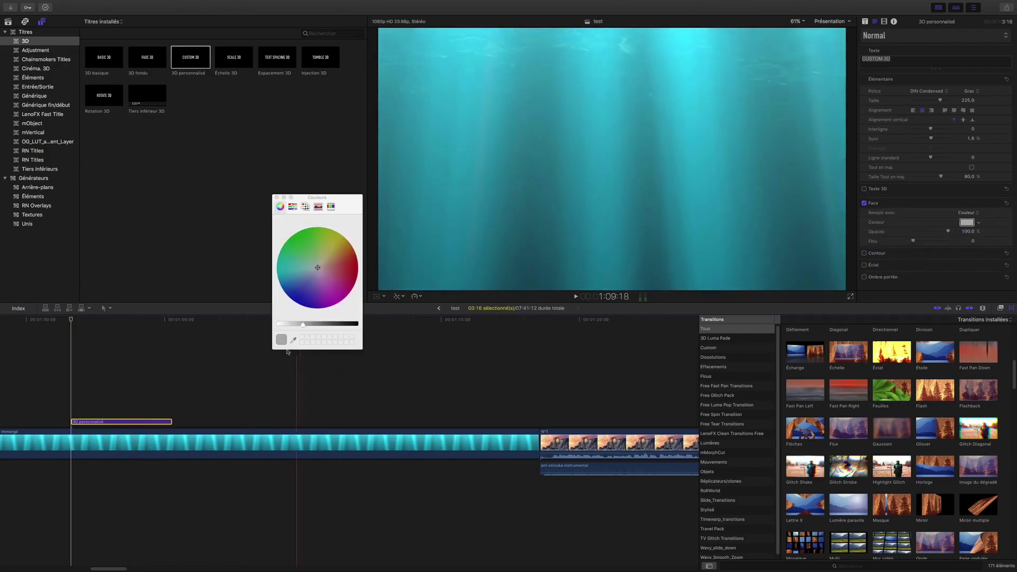
pyautogui.moveTo(301, 325); pyautogui.dragTo(272, 296)
pyautogui.click(276, 198)
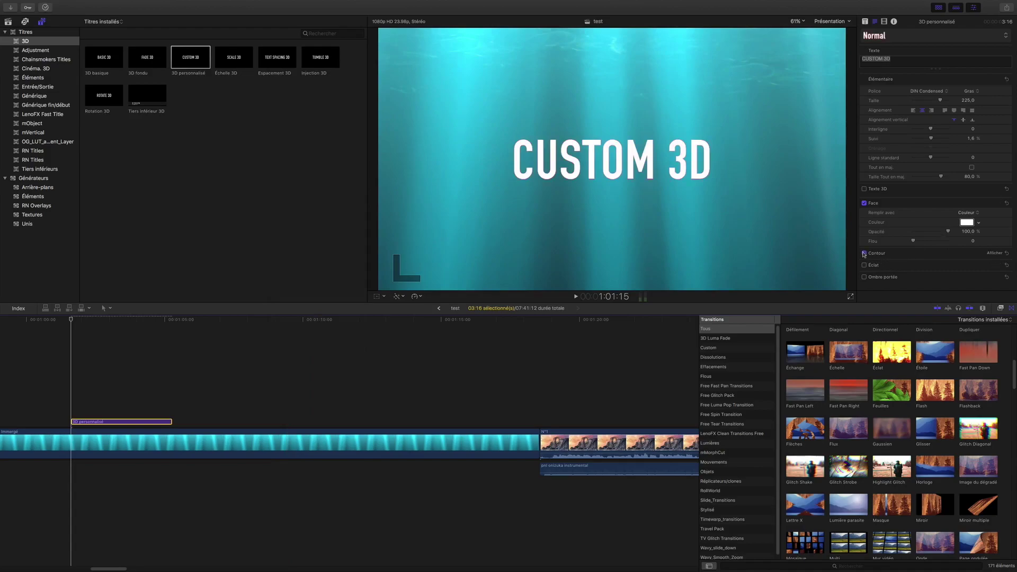
# Enable a black text outline (Contour) with Largeur 8.
pyautogui.click(991, 253)
pyautogui.scroll(-2, 978, 258)
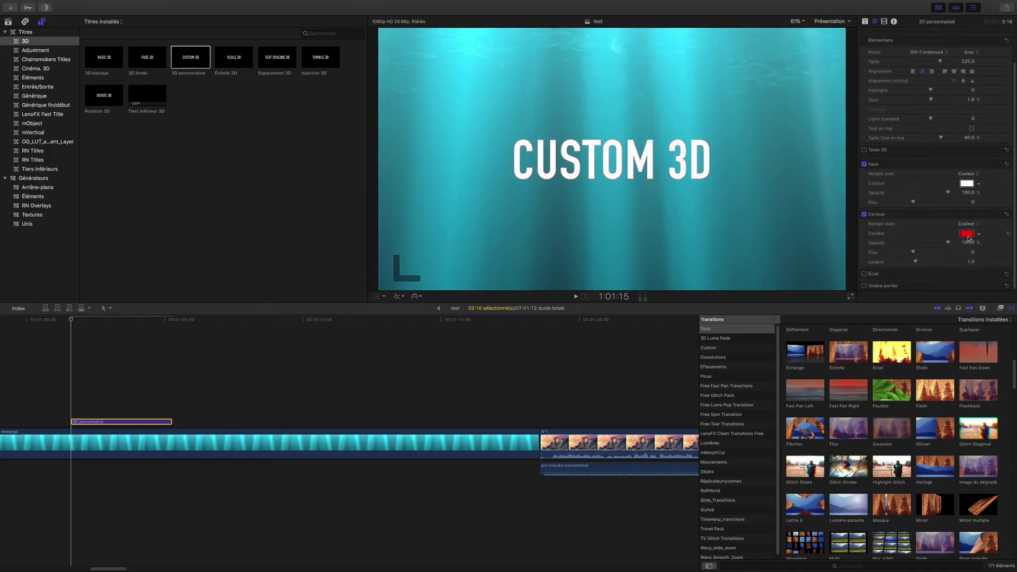
pyautogui.click(967, 234)
pyautogui.click(357, 323)
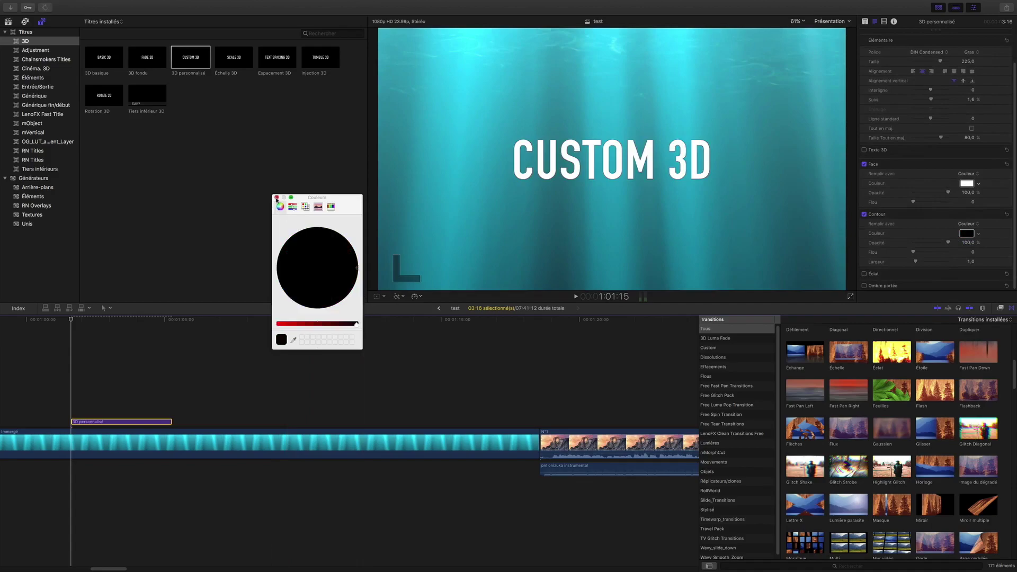
pyautogui.click(277, 197)
pyautogui.moveTo(917, 263)
pyautogui.mouseDown()
pyautogui.moveTo(933, 262)
pyautogui.moveTo(923, 257)
pyautogui.mouseUp()
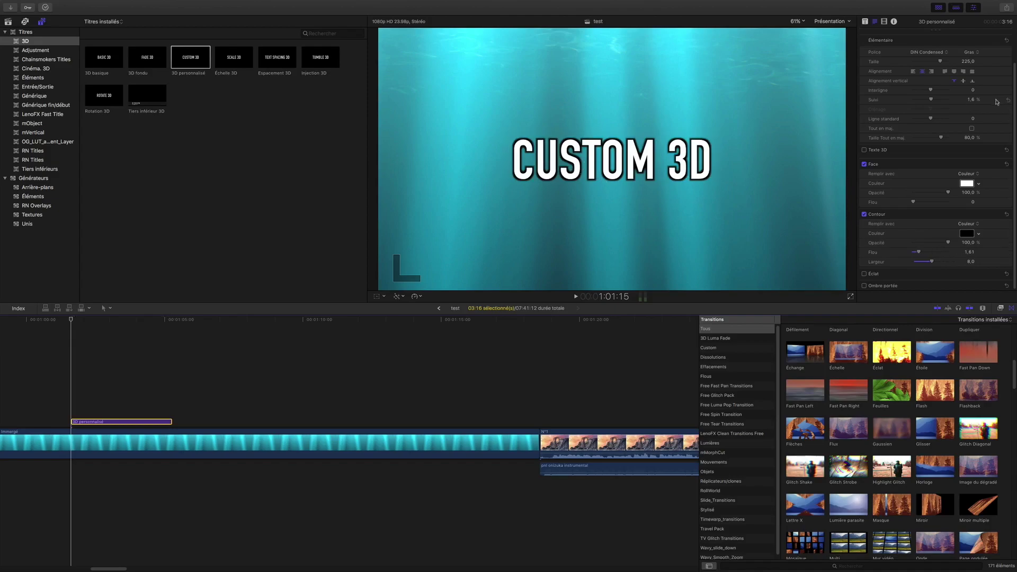
# Replace the title text with 'Bonjour'.
pyautogui.scroll(3, 998, 101)
pyautogui.tripleClick(898, 55)
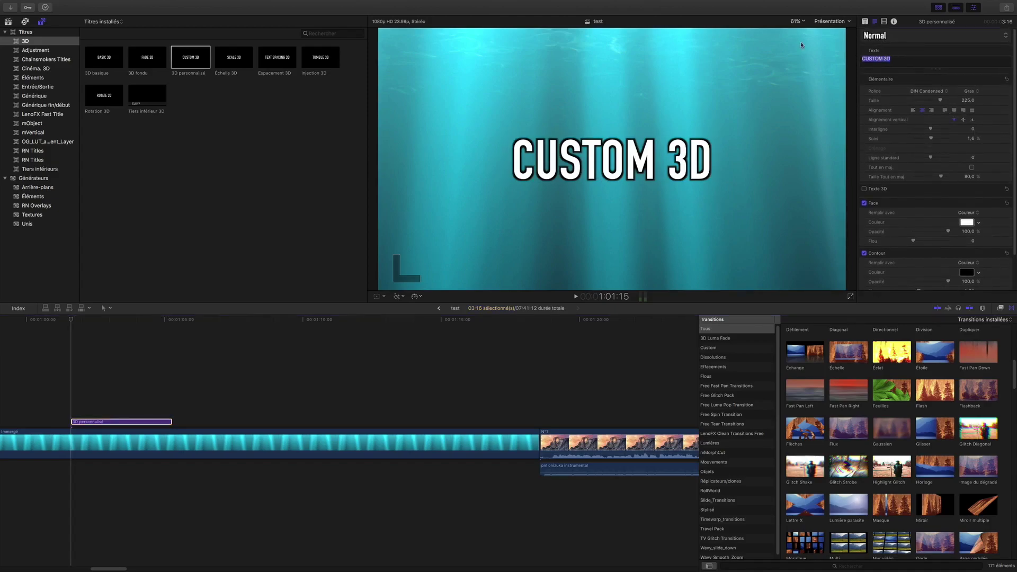
pyautogui.write('Bonjour')
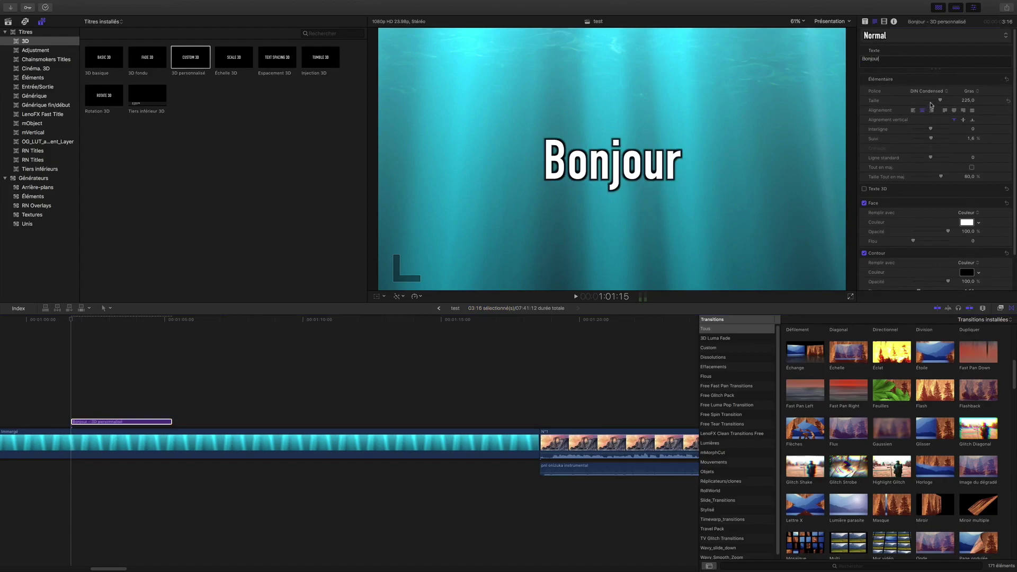
# Give BONJOUR the DK Bad Medicine font at size 135, near the frame's bottom.
pyautogui.click(929, 95)
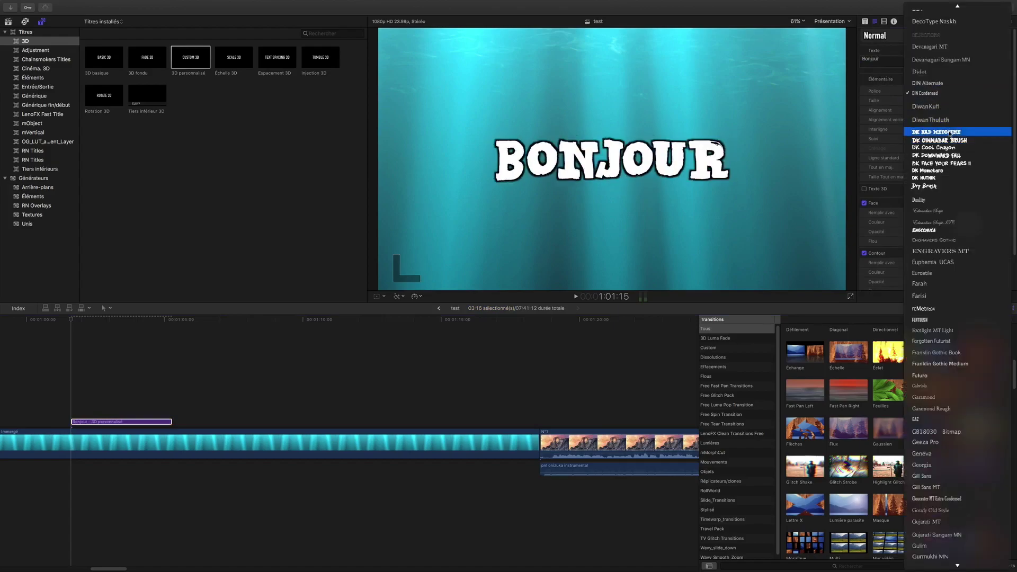
pyautogui.click(951, 133)
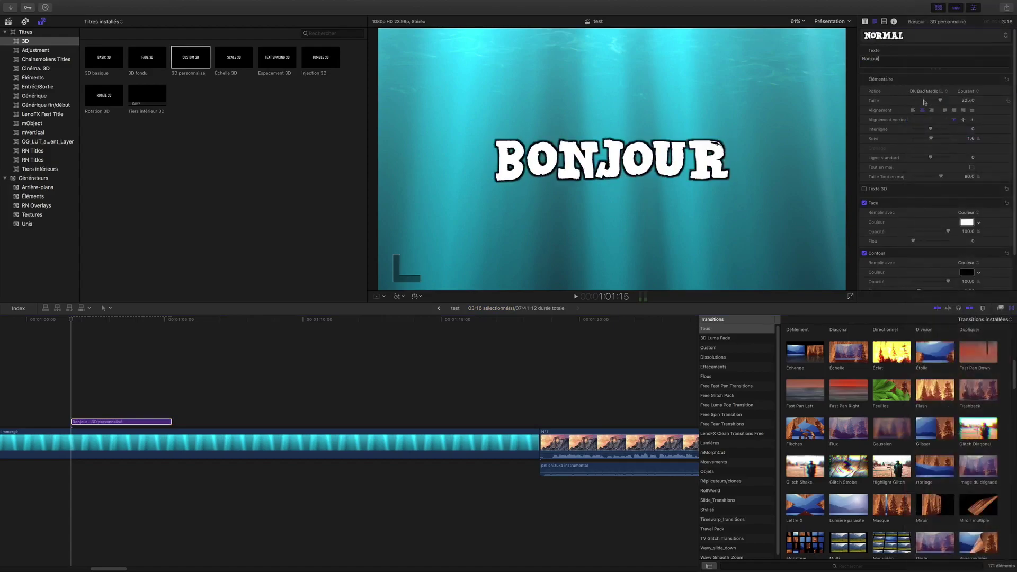
pyautogui.moveTo(610, 169)
pyautogui.mouseDown()
pyautogui.moveTo(613, 269)
pyautogui.moveTo(618, 260)
pyautogui.mouseUp()
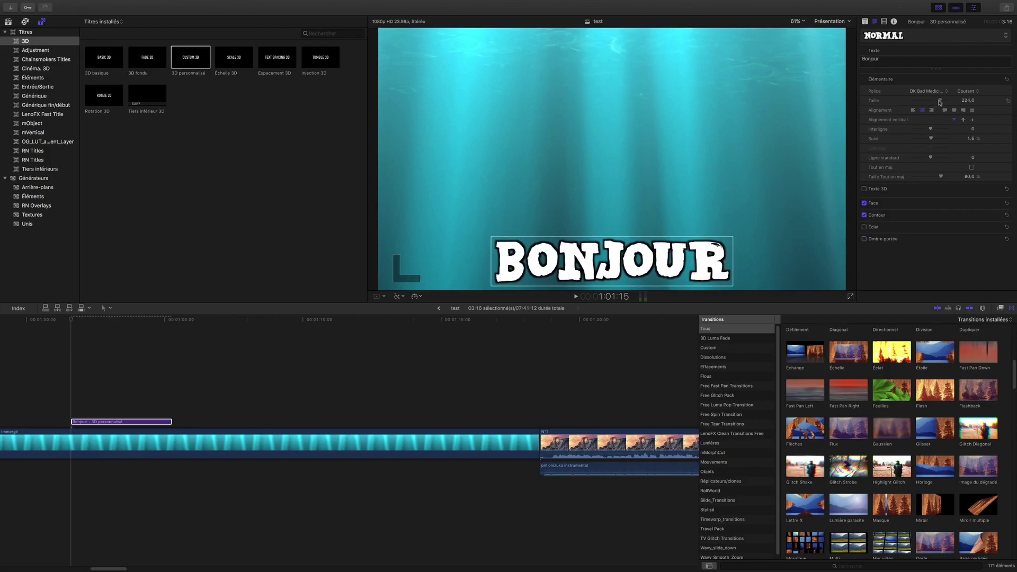
pyautogui.moveTo(940, 103); pyautogui.dragTo(929, 105)
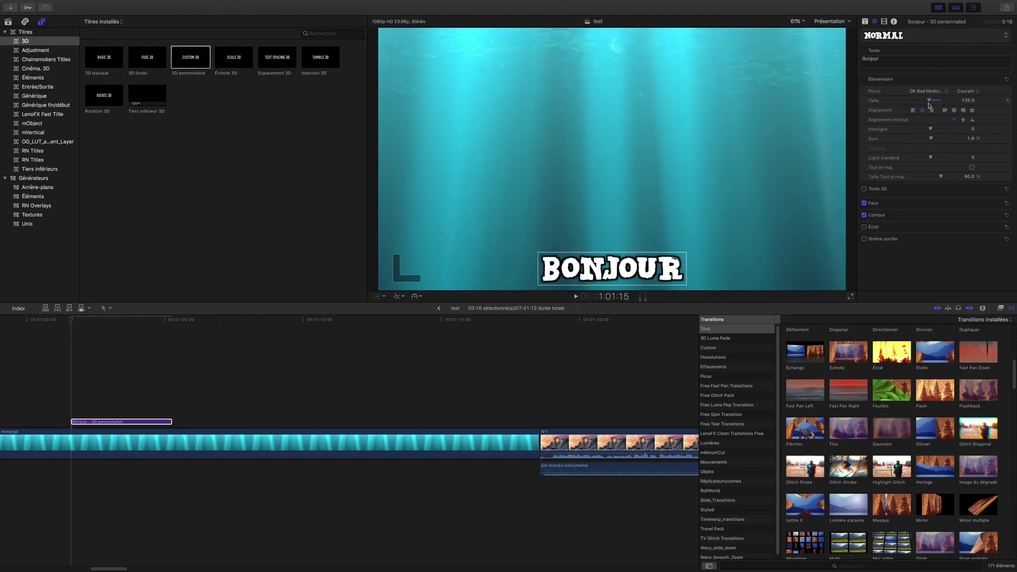
pyautogui.hotkey('ctrl', 'v')
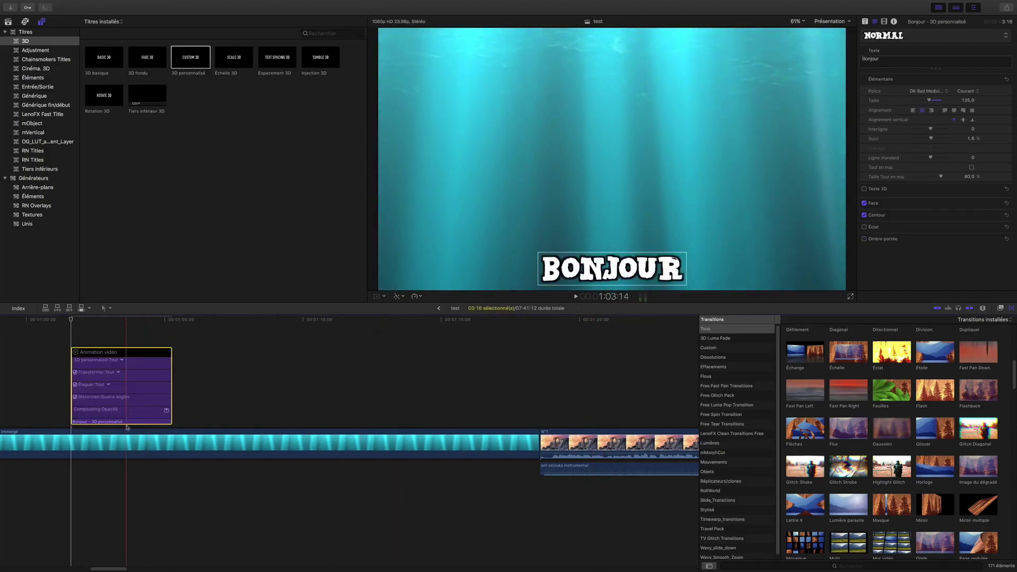
# Add opacity fades to the Bonjour title via Afficher l'animation vidéo and preview playback.
pyautogui.hotkey('ctrl', 'v')
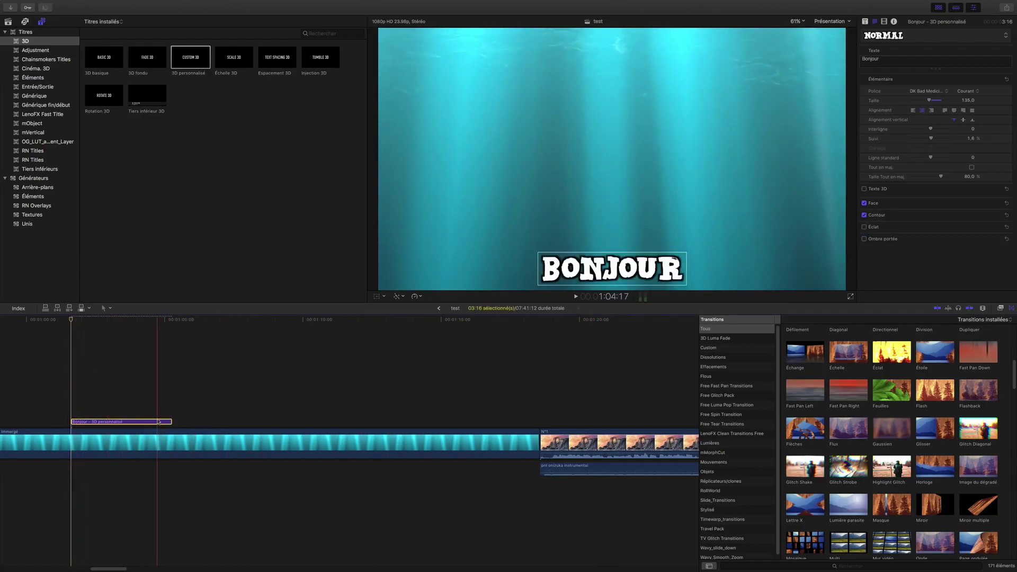
pyautogui.rightClick(160, 422)
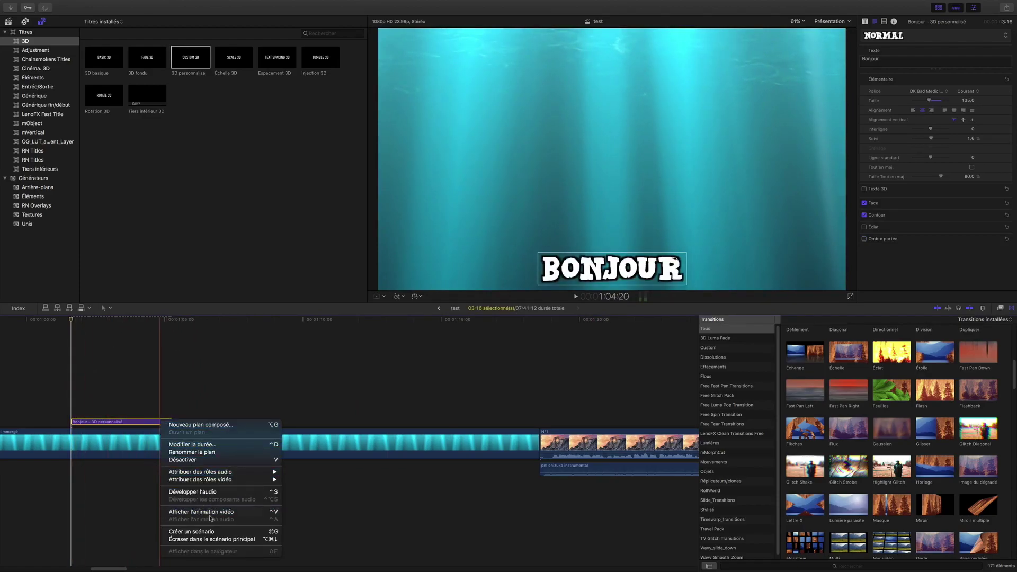
pyautogui.click(208, 512)
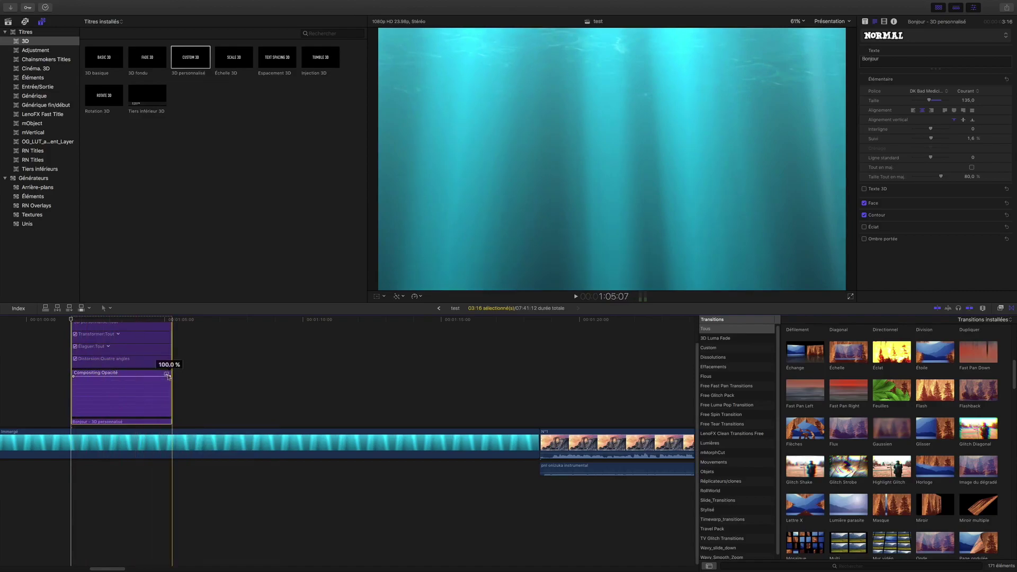
pyautogui.press('s')
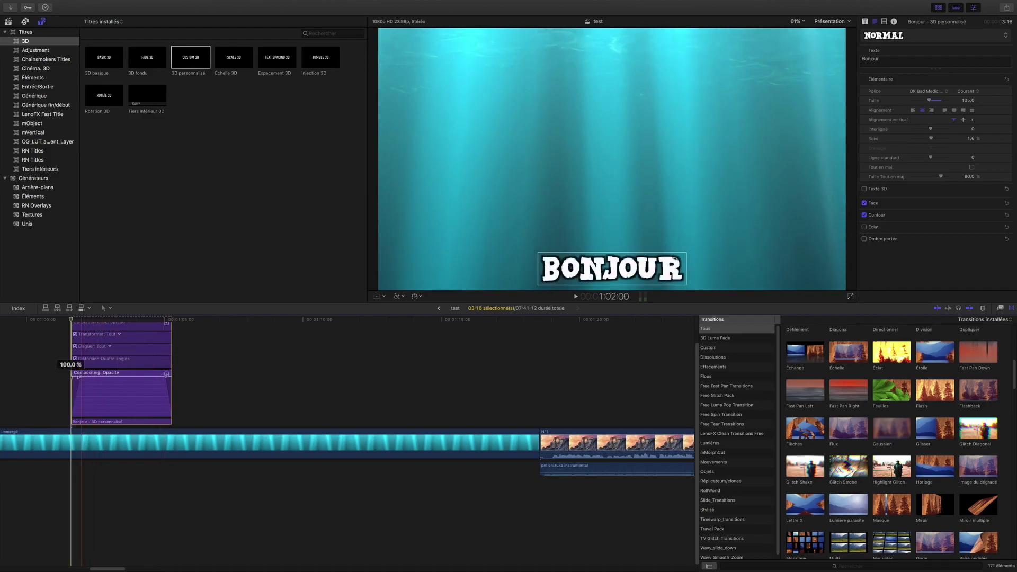
pyautogui.click(66, 371)
pyautogui.press('space')
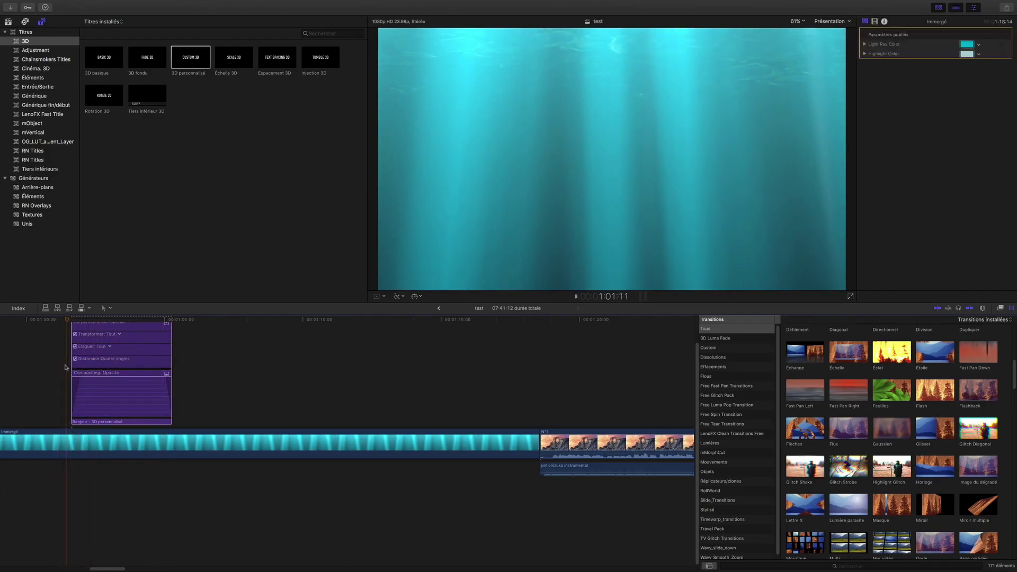
pyautogui.scroll(2, 65, 367)
pyautogui.press('space')
# Try a Personnalisé generator clip on the timeline, preview it, then delete it.
pyautogui.click(76, 337)
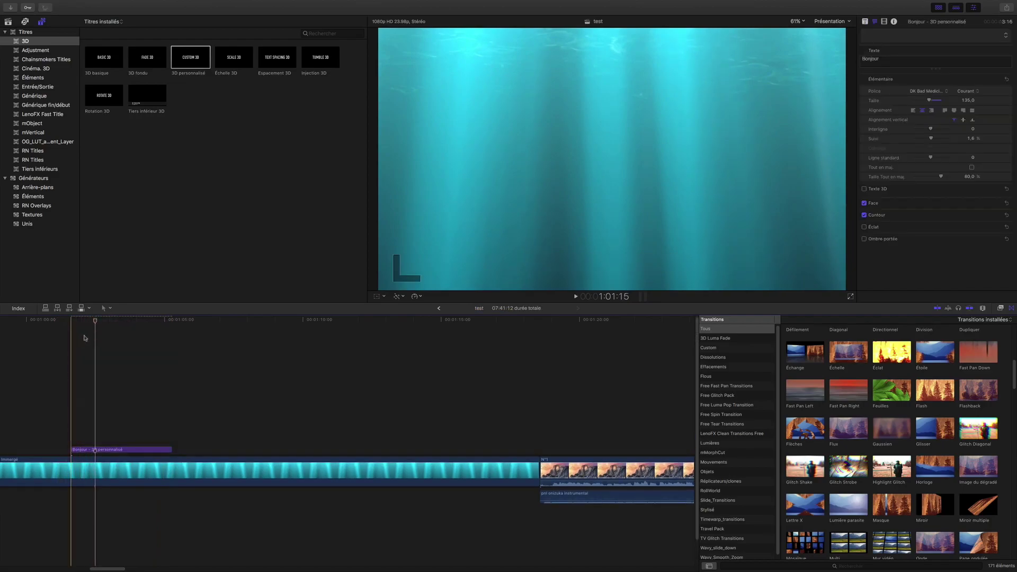
pyautogui.click(34, 178)
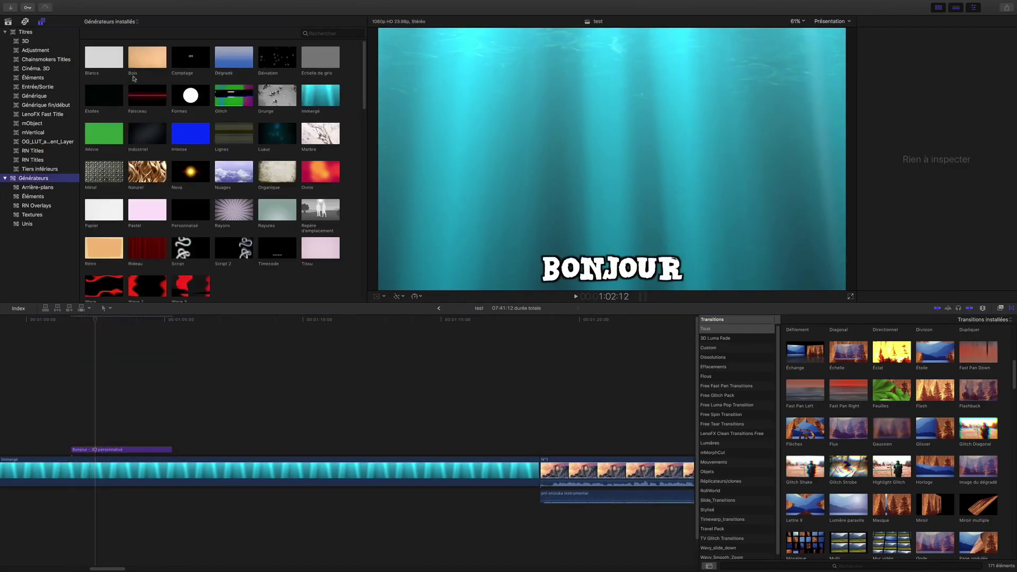
pyautogui.moveTo(200, 199); pyautogui.dragTo(329, 382)
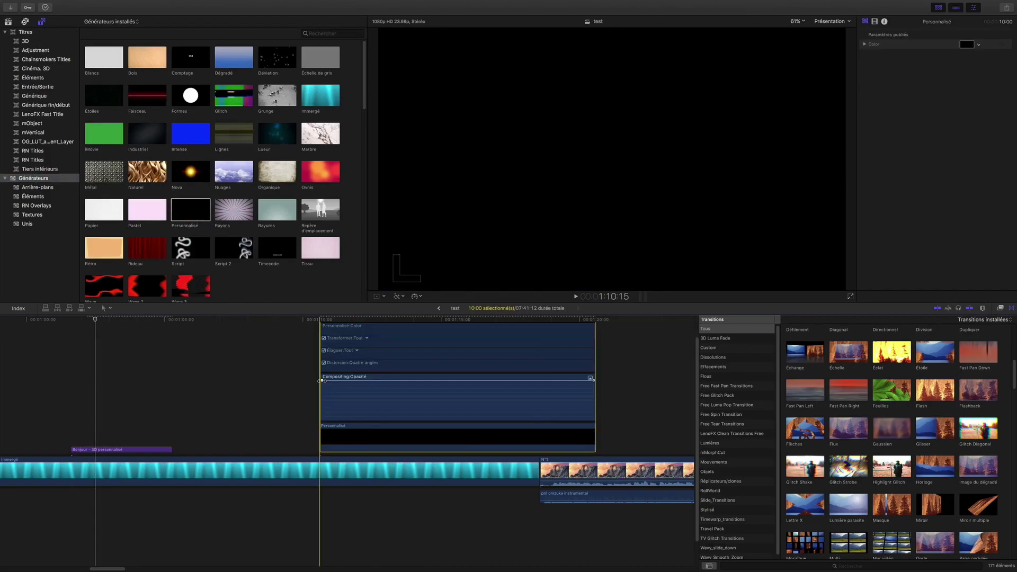
pyautogui.click(329, 382)
pyautogui.hotkey('ctrl', 'v')
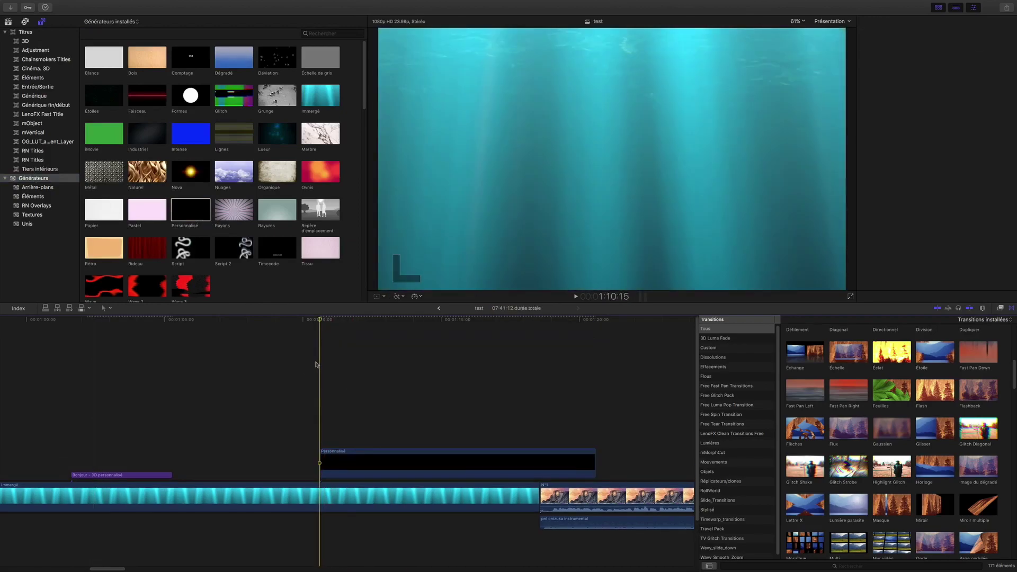
pyautogui.press('space')
pyautogui.press('space')
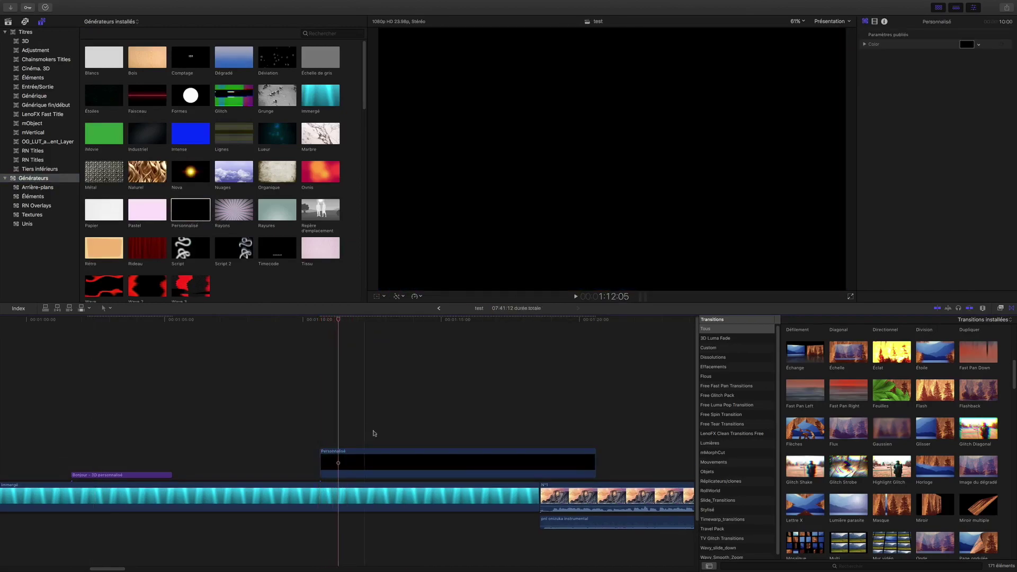
pyautogui.click(385, 464)
pyautogui.press('Delete')
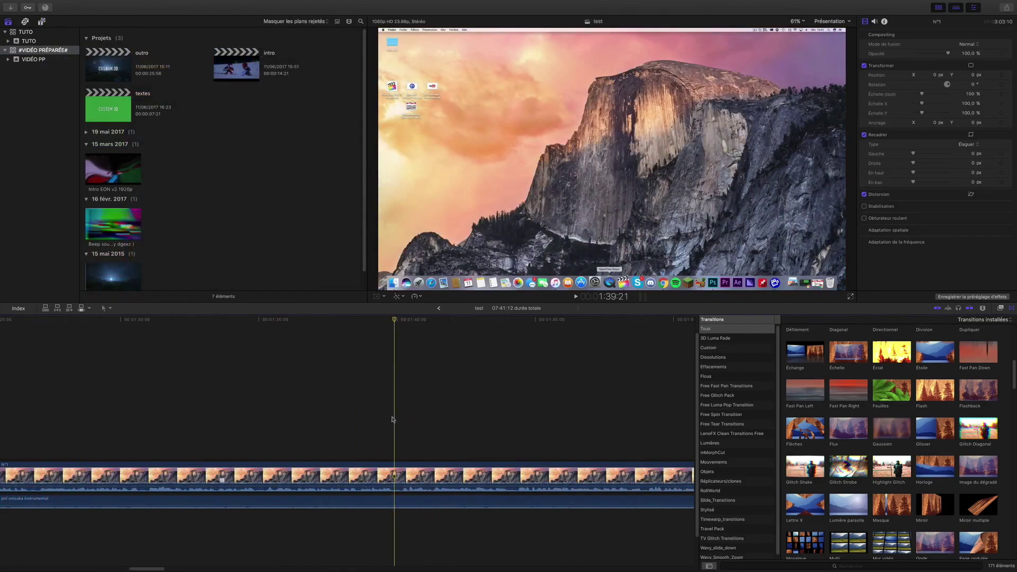
# Open the TUTO event's 60fps TUTO project, then return to the test project.
pyautogui.press('super+equal')
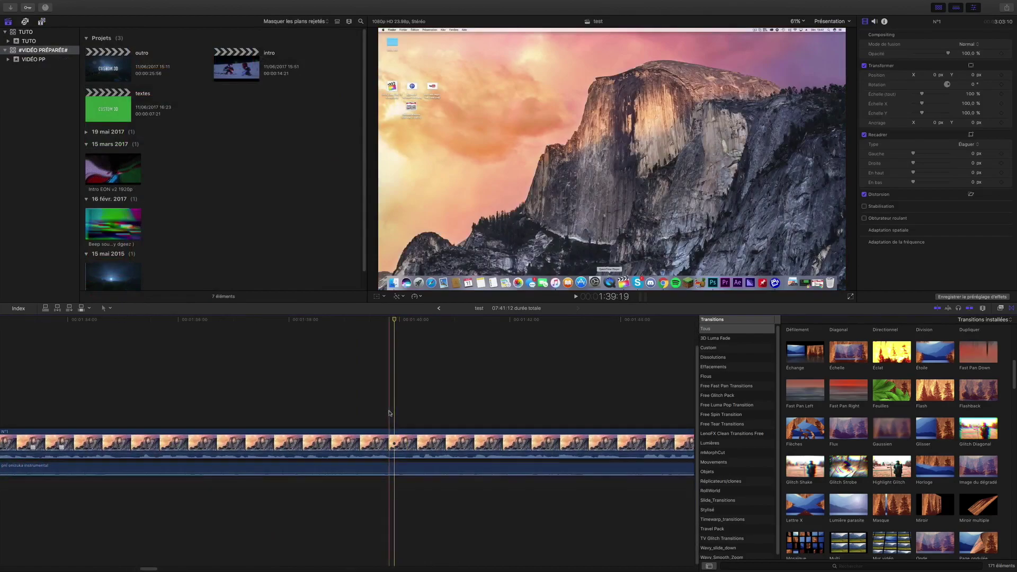
pyautogui.click(416, 415)
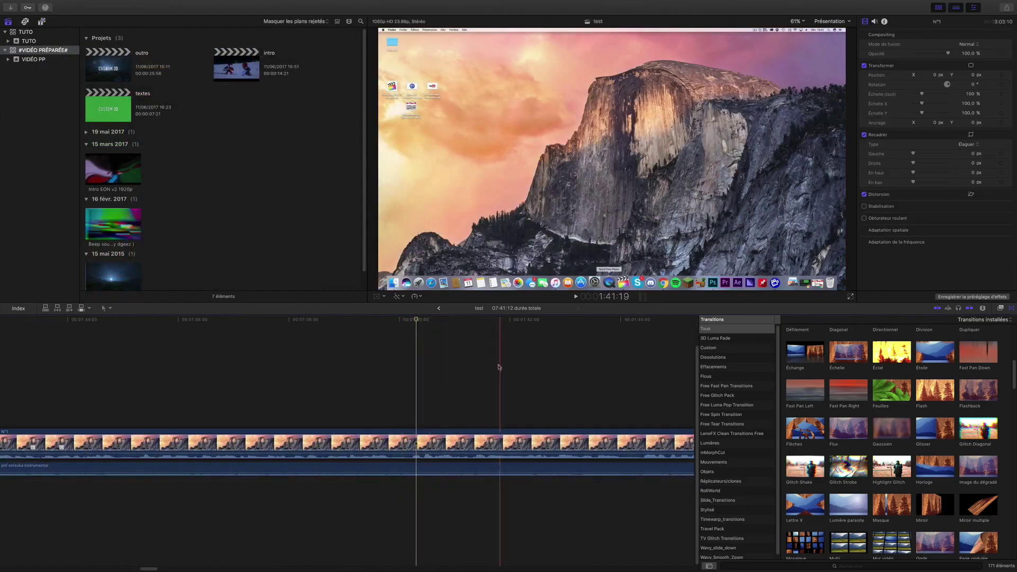
pyautogui.click(37, 42)
pyautogui.doubleClick(121, 62)
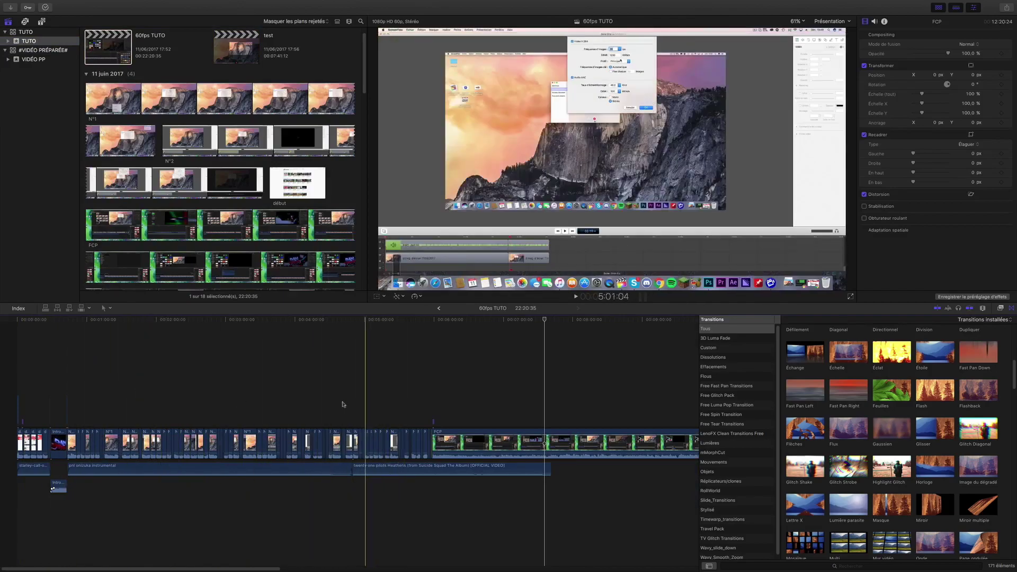
pyautogui.doubleClick(258, 60)
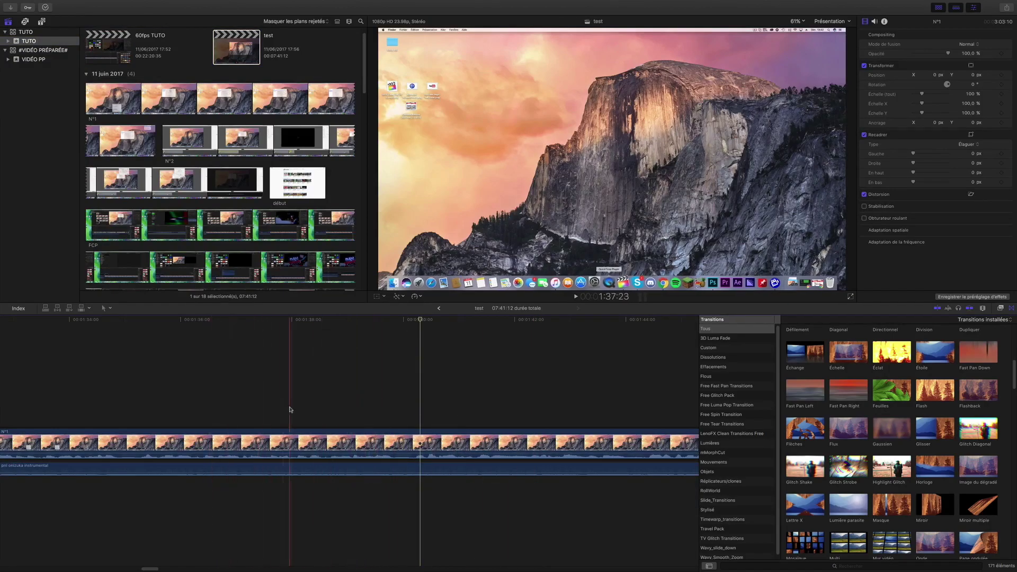
# Locate the cut point near 1:34 in the N°1 clip by playback.
pyautogui.click(121, 406)
pyautogui.press('super+equal')
pyautogui.press('super+equal')
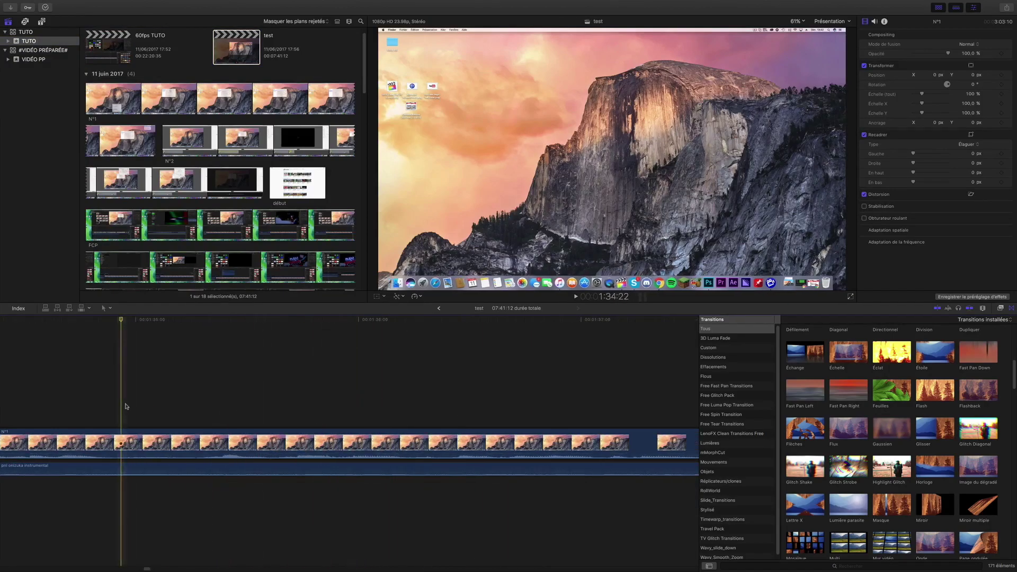
pyautogui.press('super+minus')
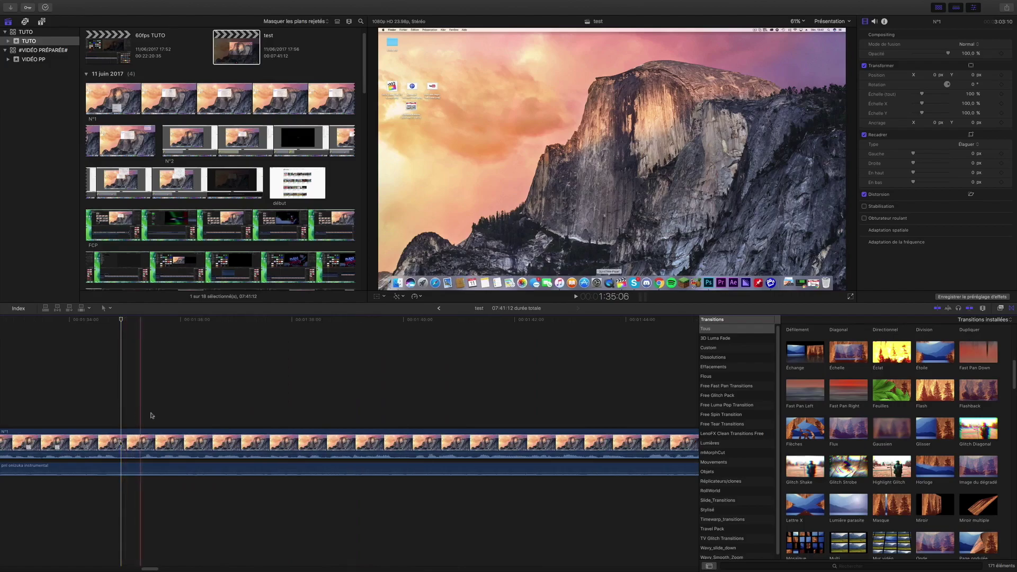
pyautogui.hscroll(-5, 134, 420)
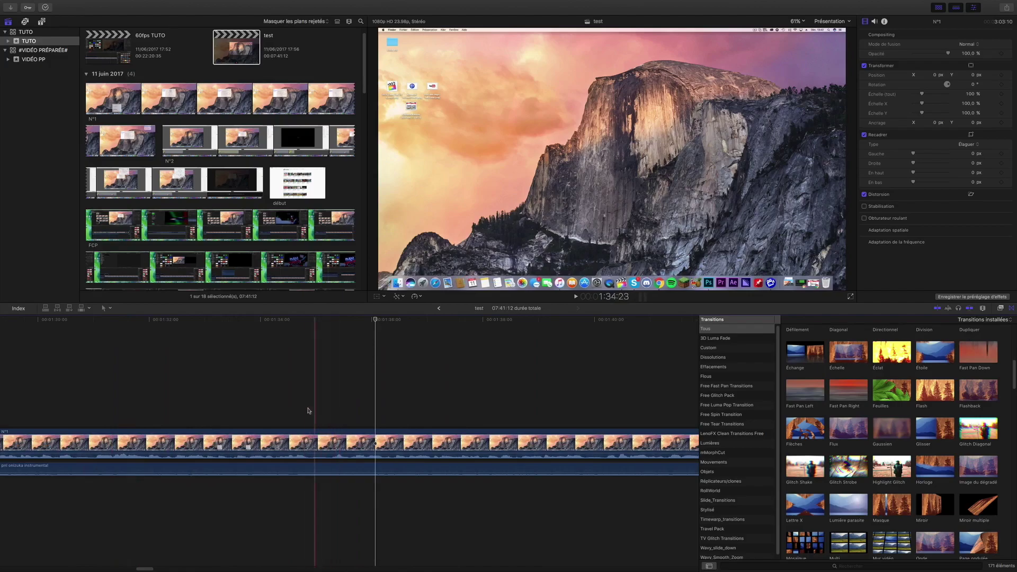
pyautogui.click(263, 400)
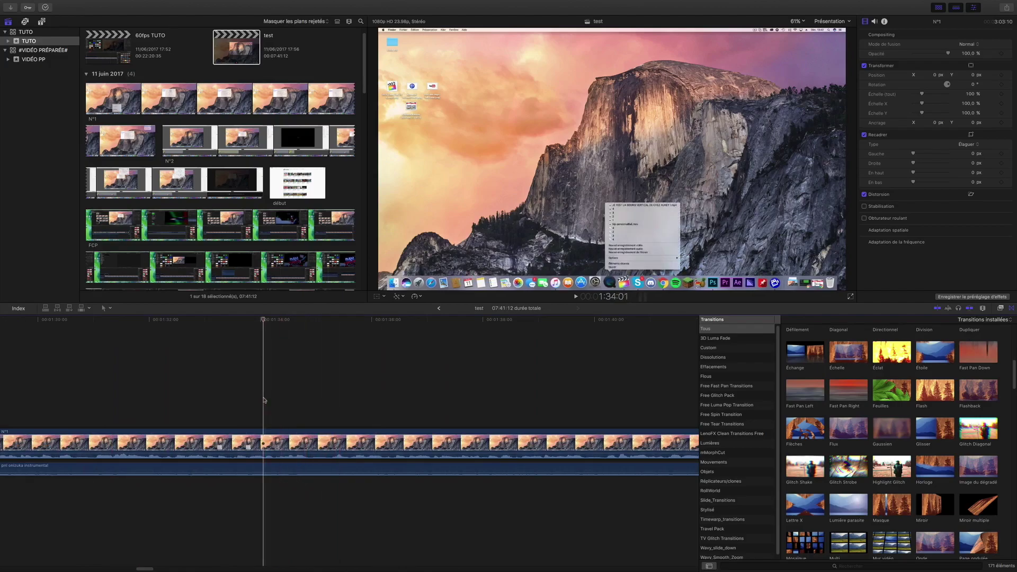
pyautogui.press('space')
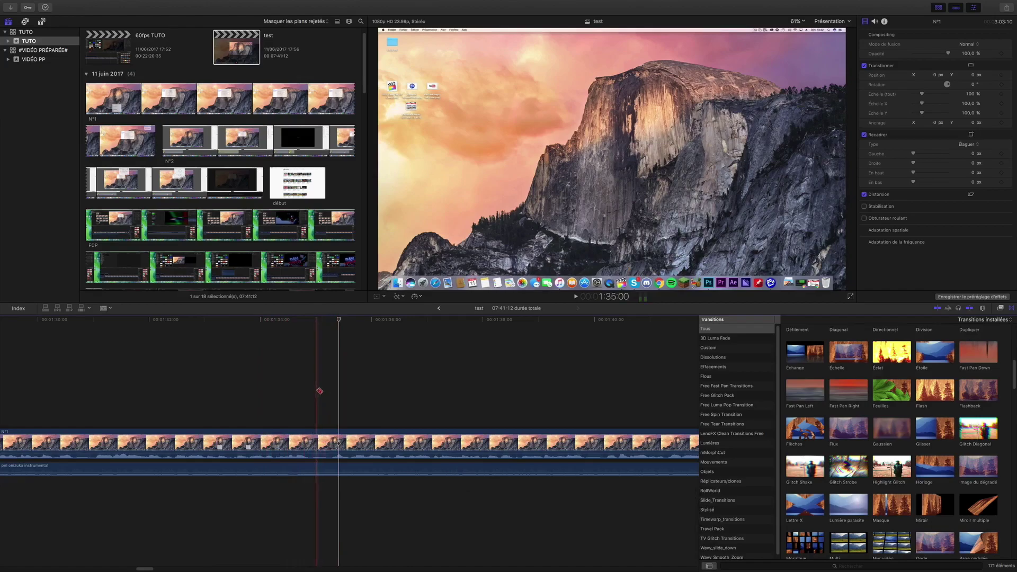
# Blade-split N°1 at that point and trim a few frames at the cut.
pyautogui.press('b')
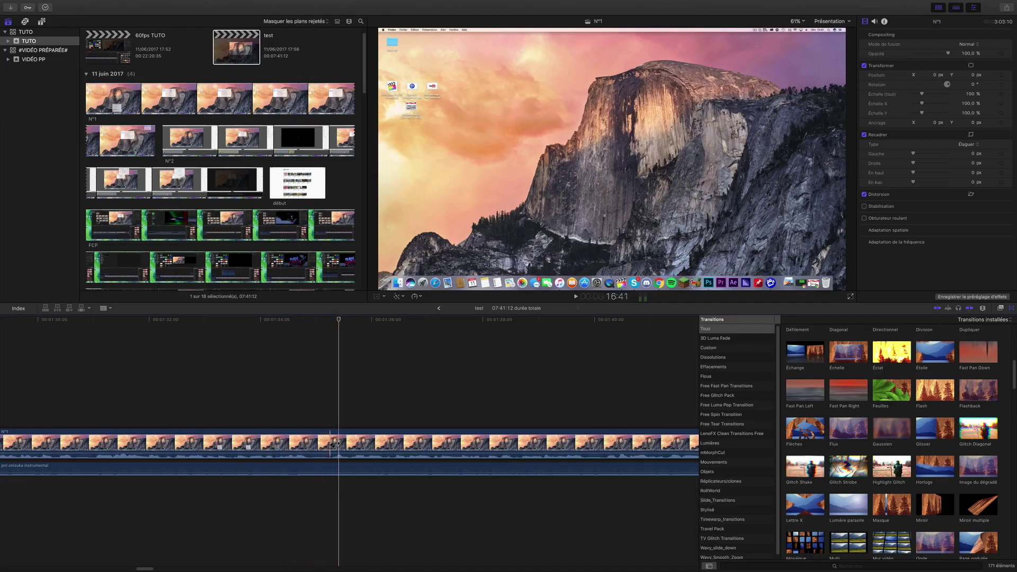
pyautogui.click(336, 444)
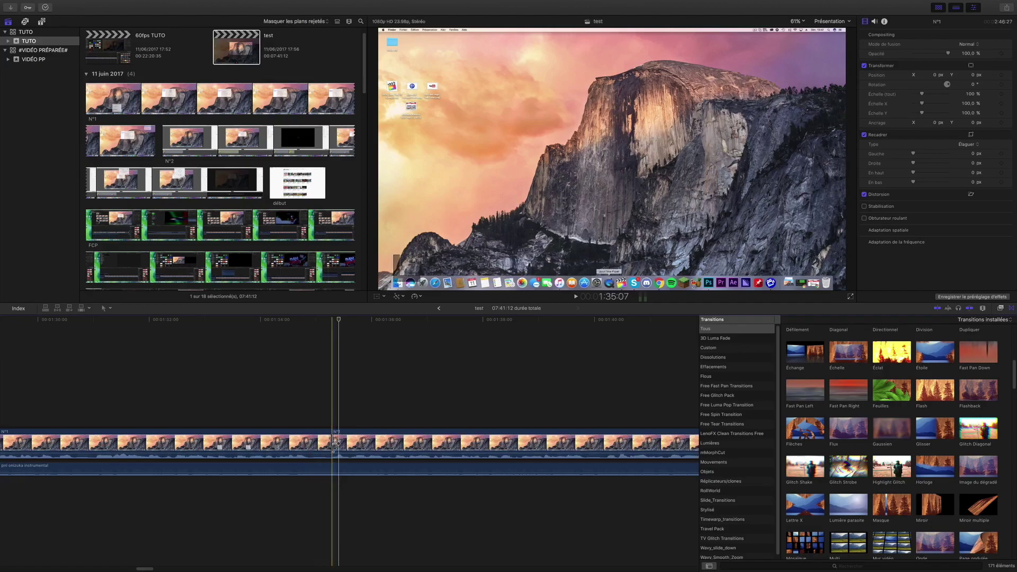
pyautogui.press('a')
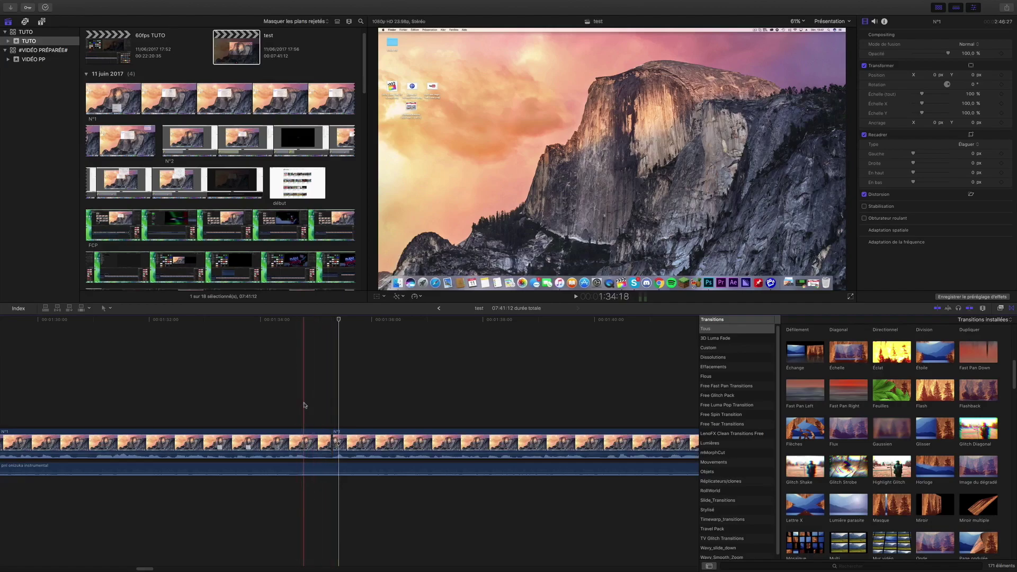
pyautogui.moveTo(324, 432); pyautogui.dragTo(310, 443)
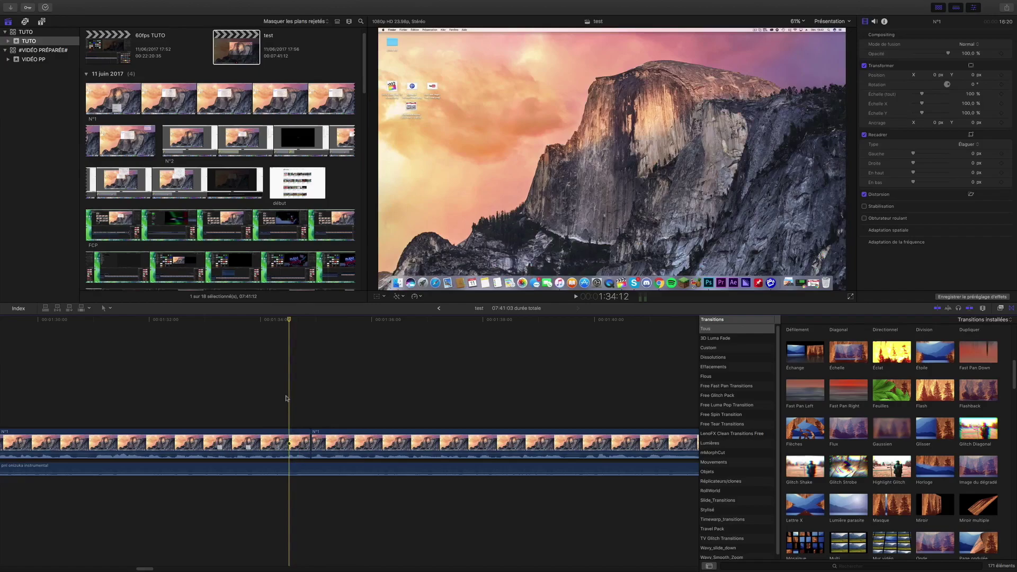
# Replay the N°1 cut twice, then zoom the timeline out and show Background Tasks.
pyautogui.press('space')
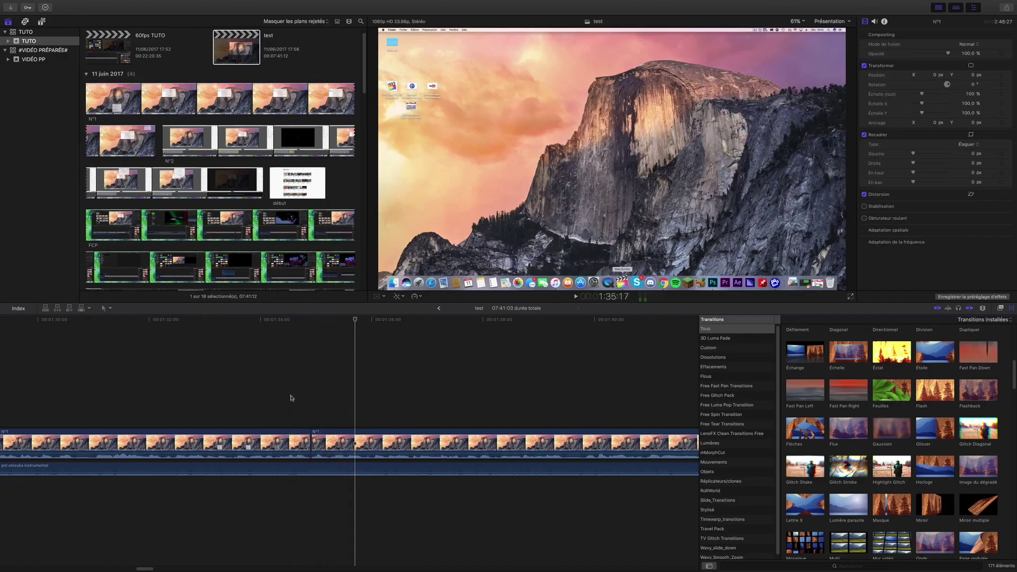
pyautogui.click(236, 394)
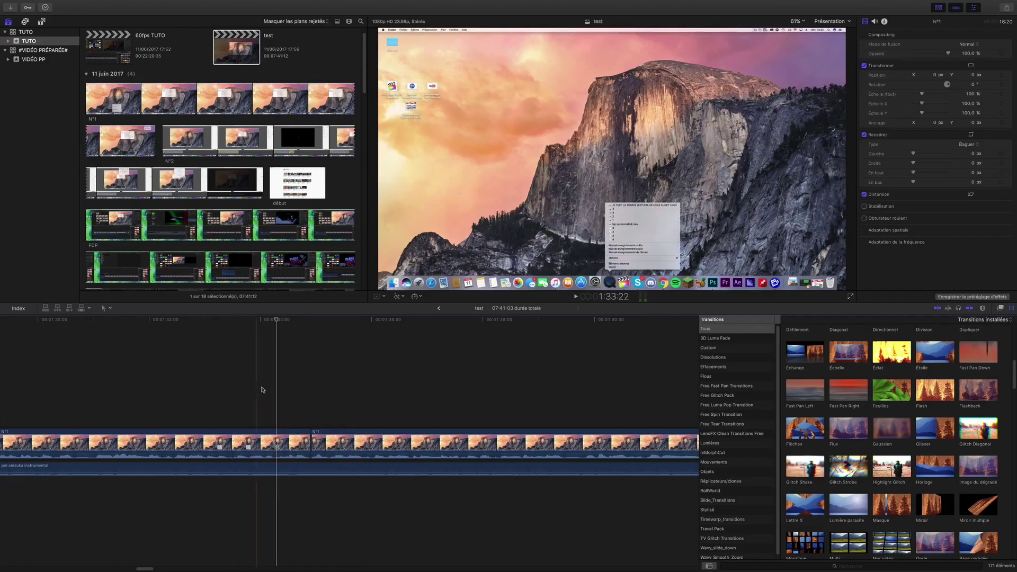
pyautogui.click(238, 389)
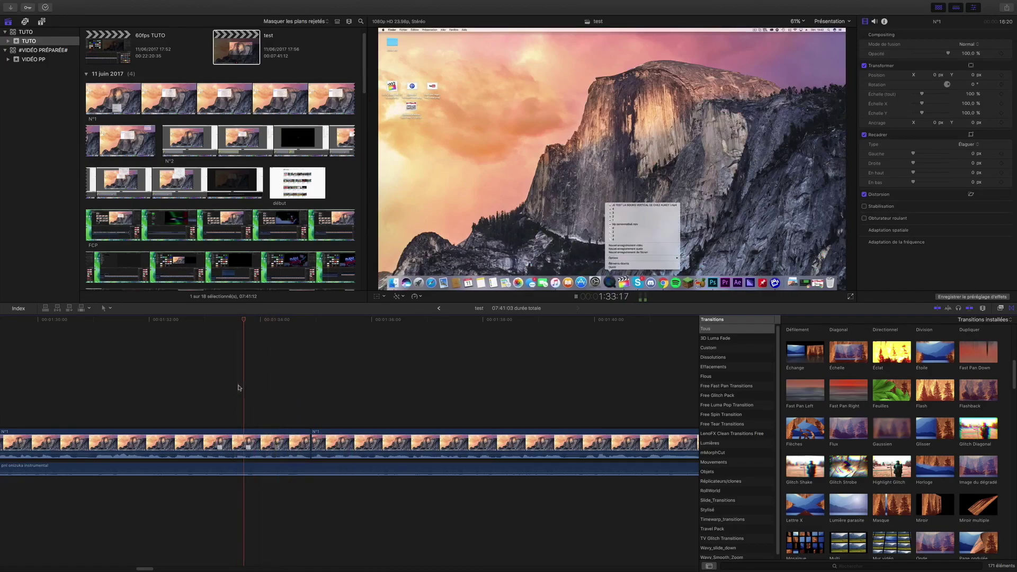
pyautogui.press('space')
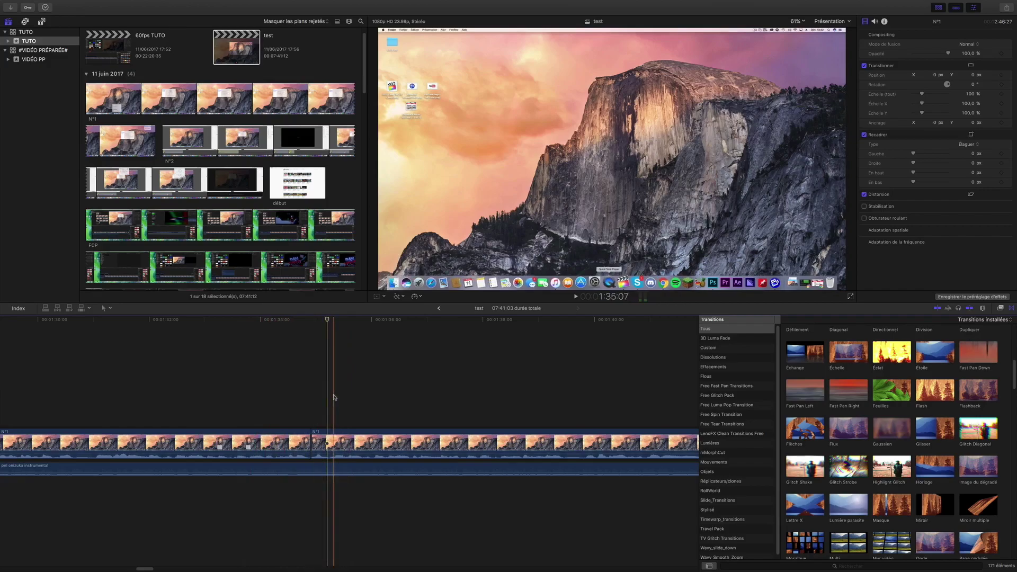
pyautogui.press('super+minus')
pyautogui.press('super+minus')
pyautogui.press('super+9')
pyautogui.press('super+minus')
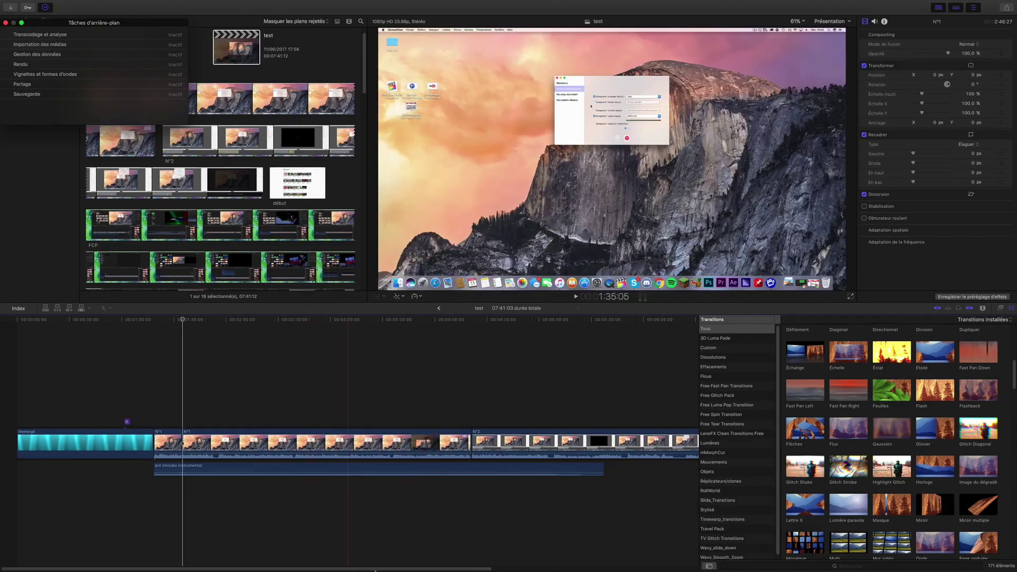
# Scroll through the timeline of the Minecraft fight-scene project in Final Cut Pro.
pyautogui.moveTo(376, 570); pyautogui.dragTo(453, 570)
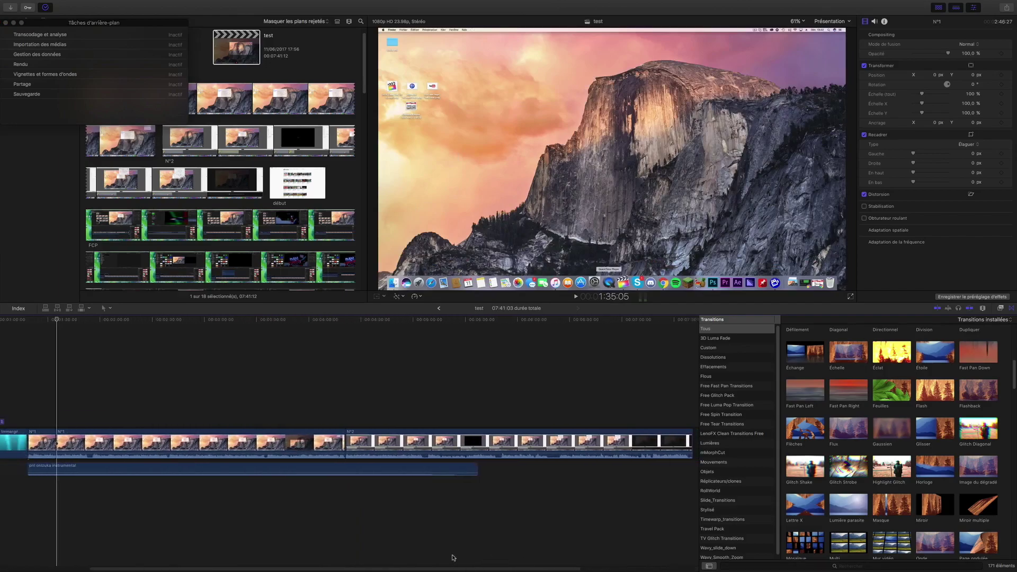
pyautogui.hscroll(-5, 300, 551)
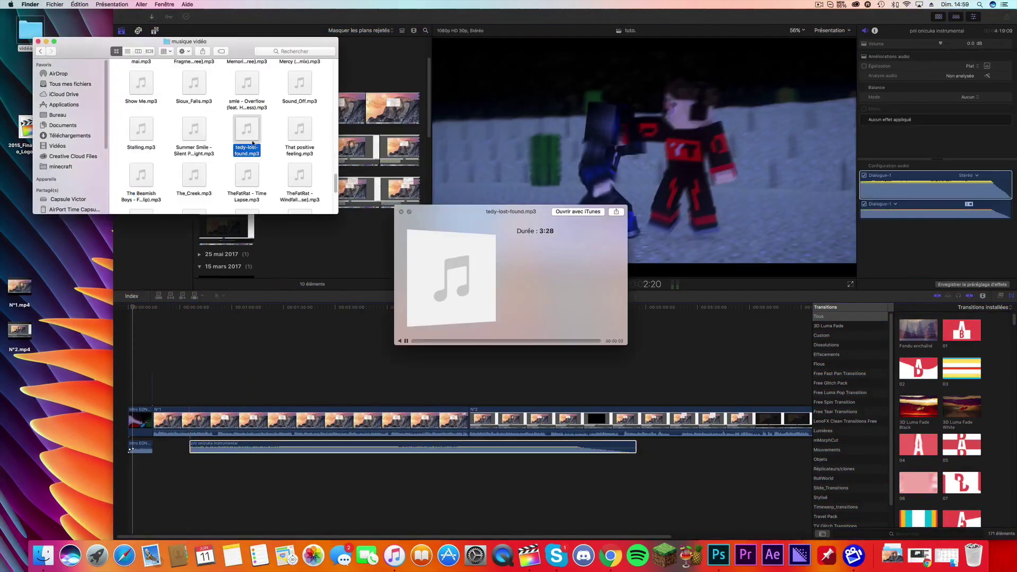
# Add Falling Backwards to the timeline as audio, then select and preview another song.
pyautogui.scroll(-2, 215, 177)
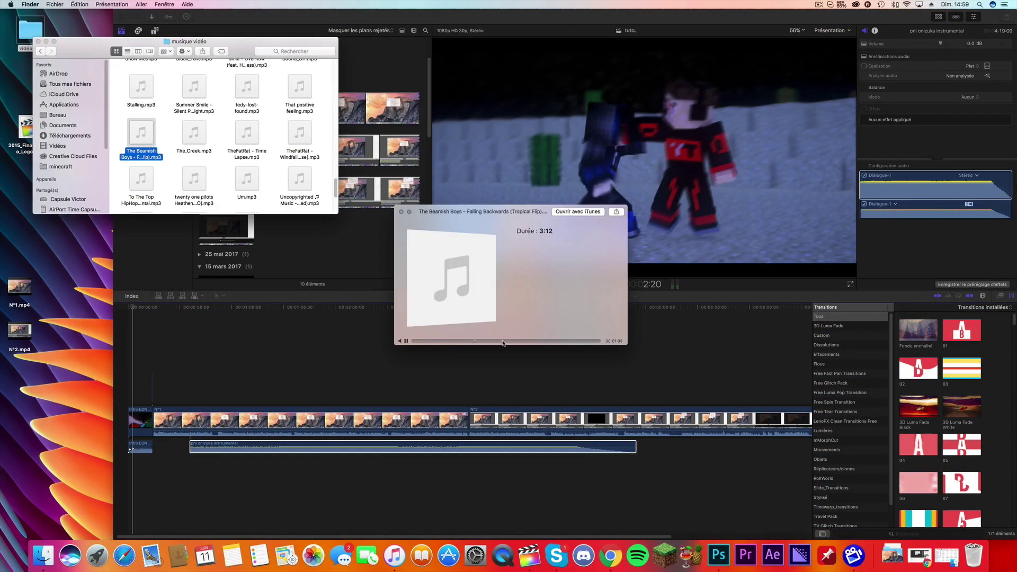
pyautogui.moveTo(503, 343); pyautogui.dragTo(196, 461)
pyautogui.click(175, 162)
pyautogui.press('Up')
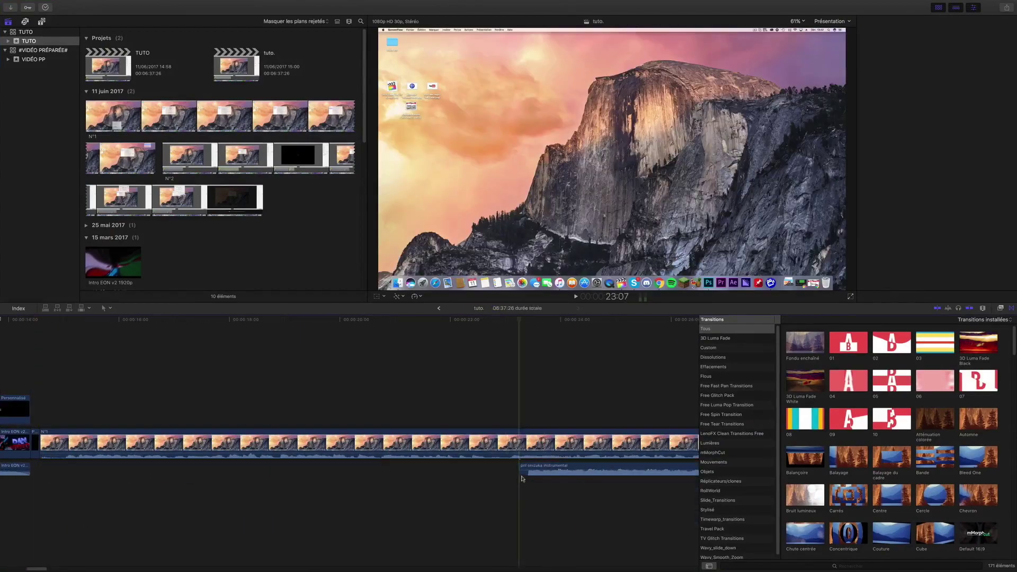
pyautogui.click(522, 479)
pyautogui.press('space')
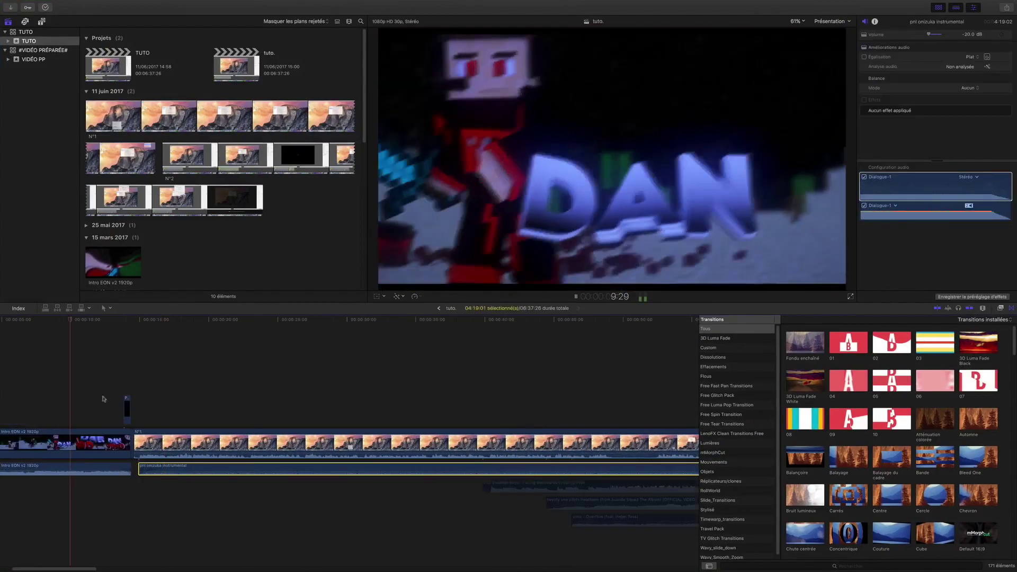
pyautogui.press('super+minus')
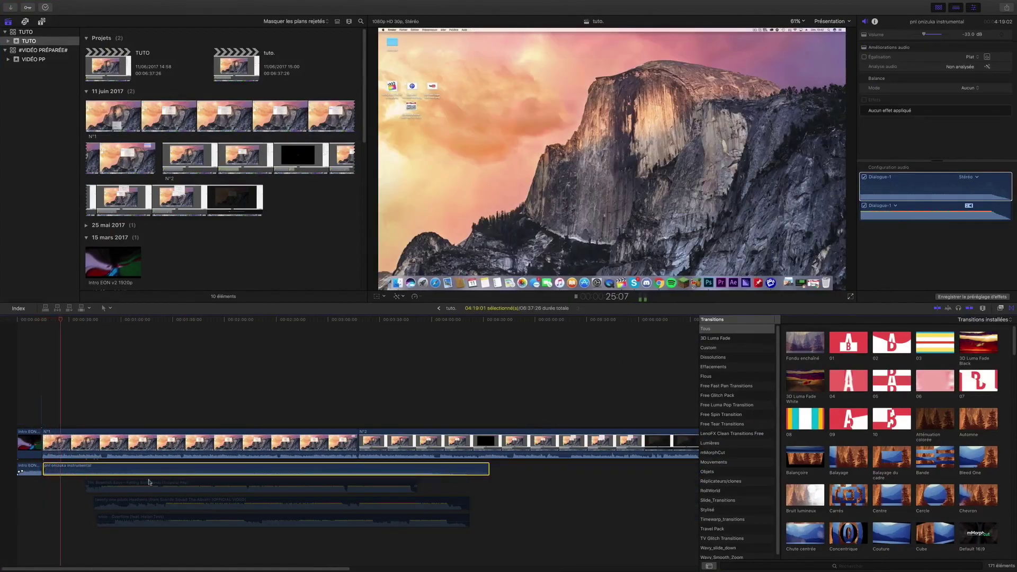
pyautogui.press('space')
pyautogui.press('super+equal')
pyautogui.click(152, 409)
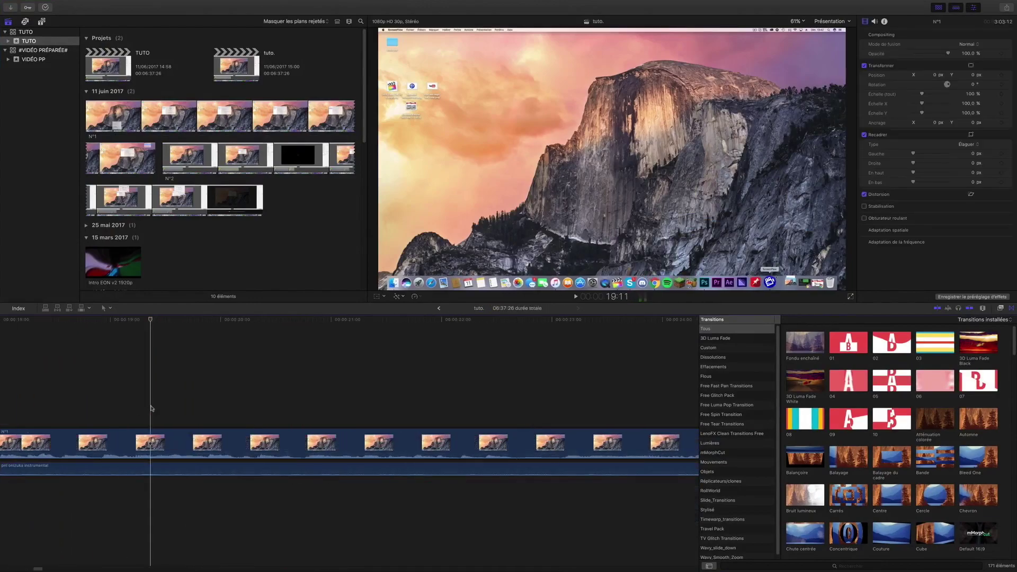
pyautogui.press('space')
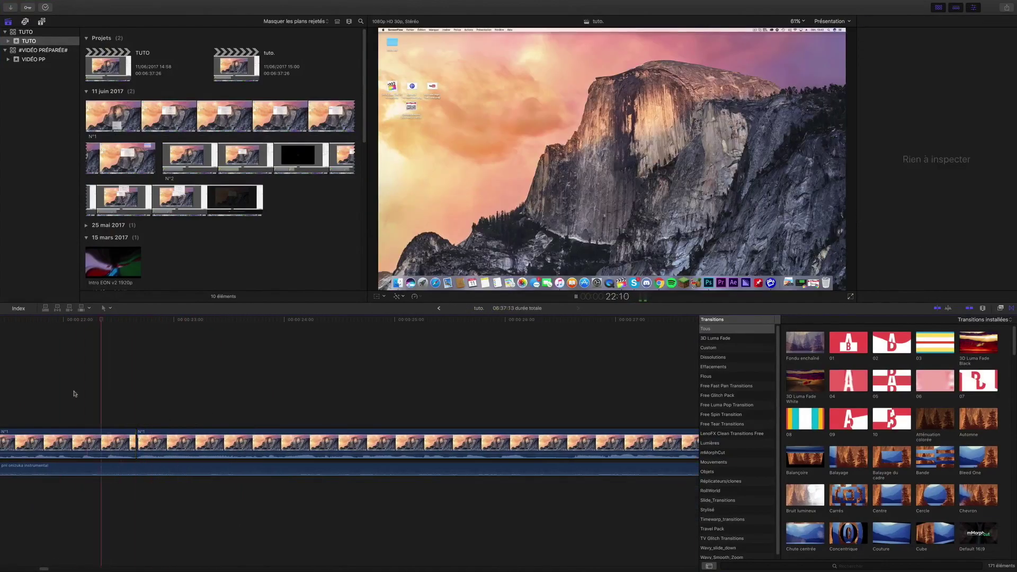
pyautogui.click(578, 408)
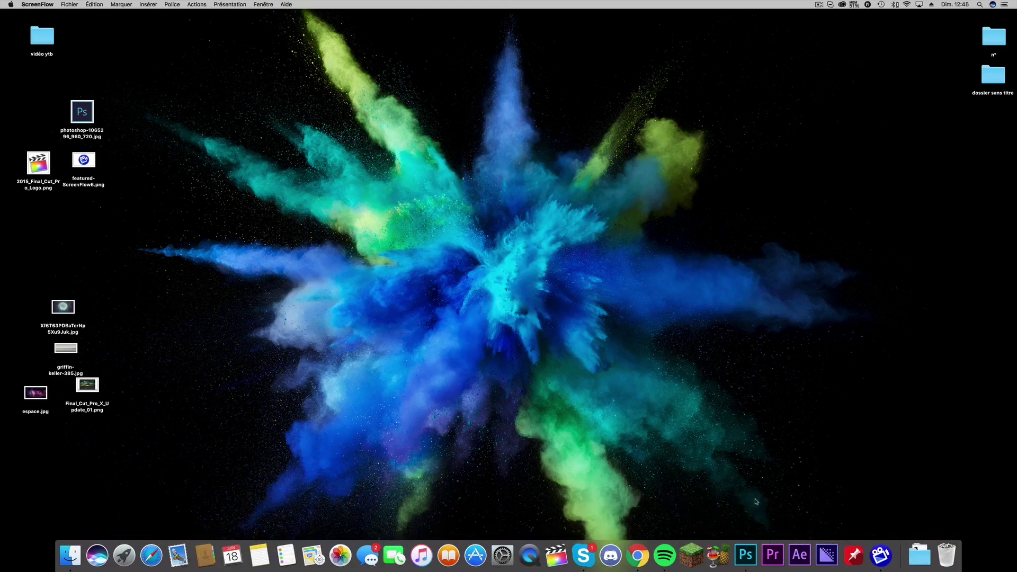
# Launch Photoshop and create a blank white 1280 × 720 pixel document.
pyautogui.click(746, 554)
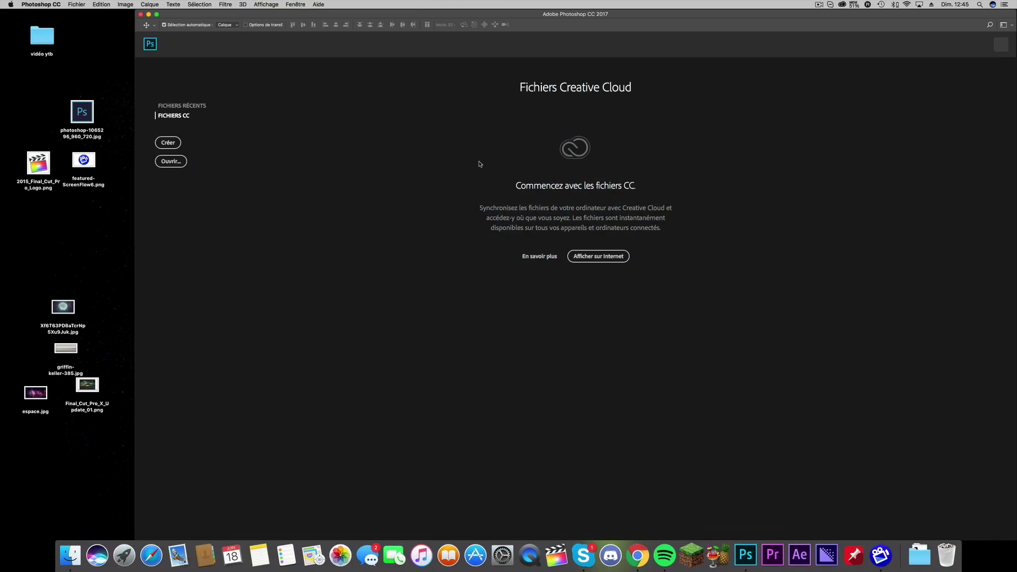
pyautogui.click(167, 144)
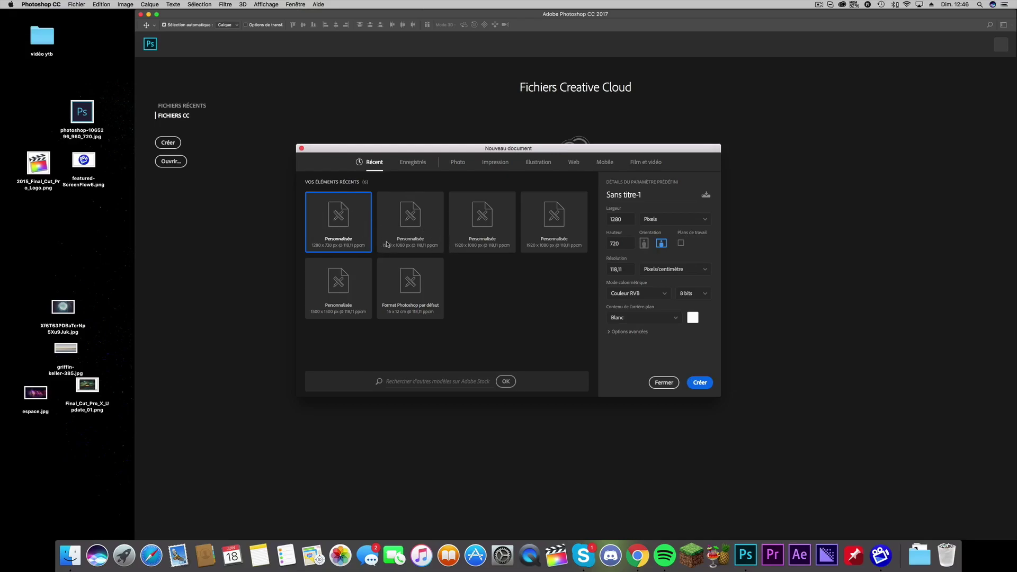
pyautogui.click(698, 384)
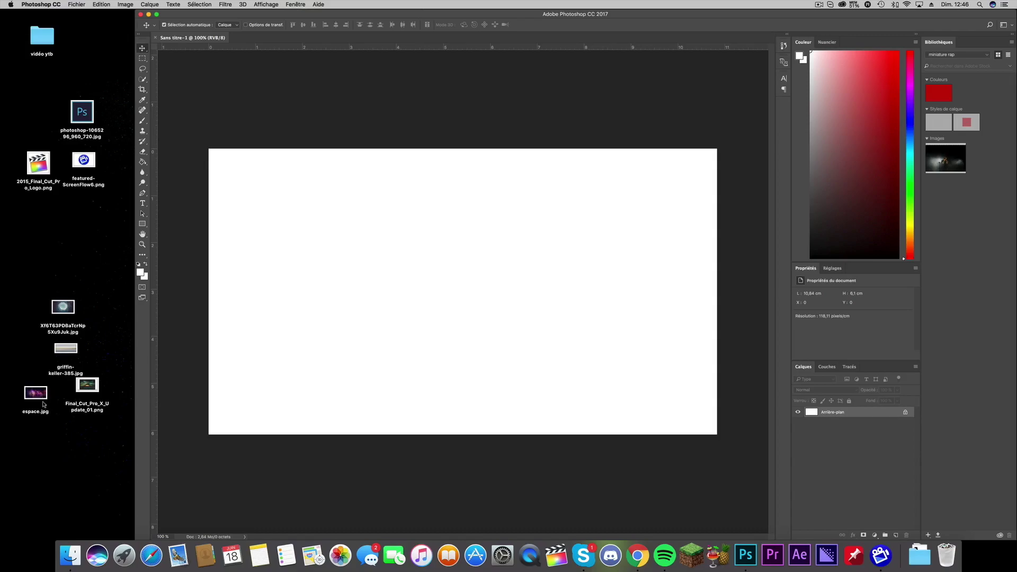
# Place espace.jpg on the canvas and stretch it to fill the whole 1280 × 720 frame.
pyautogui.moveTo(39, 396); pyautogui.dragTo(361, 272)
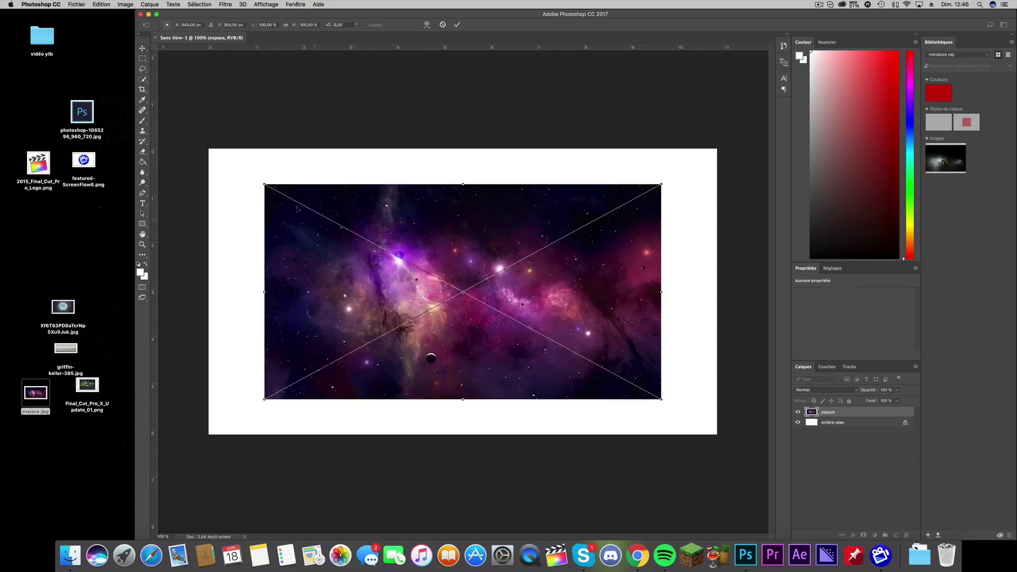
pyautogui.moveTo(264, 185); pyautogui.dragTo(210, 150)
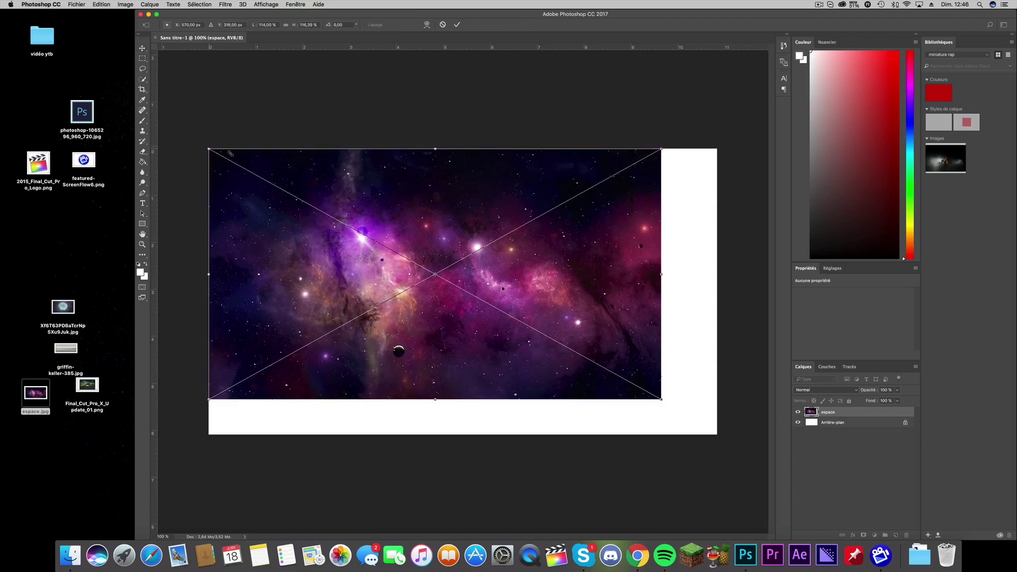
pyautogui.moveTo(662, 399); pyautogui.dragTo(717, 435)
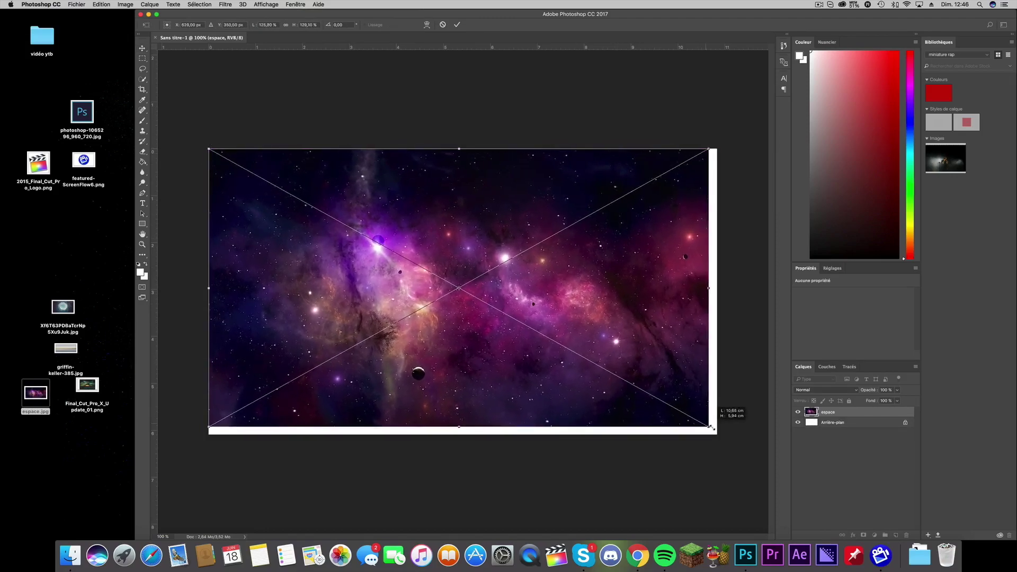
pyautogui.click(142, 48)
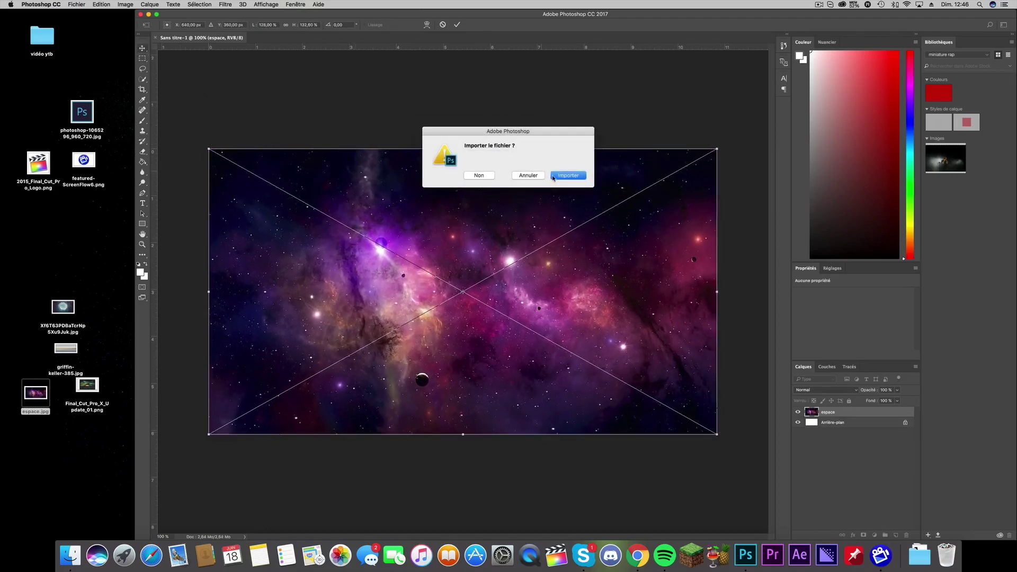
pyautogui.click(555, 178)
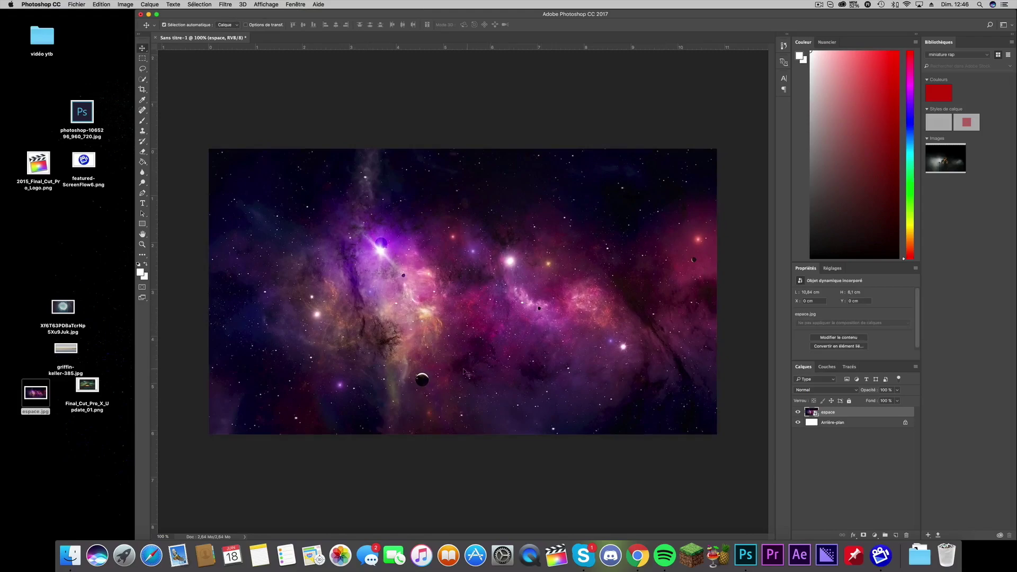
# Place Final_Cut_Pro_X_Update_01.png, shrink it and move it to the right of the canvas.
pyautogui.moveTo(86, 400); pyautogui.dragTo(135, 359)
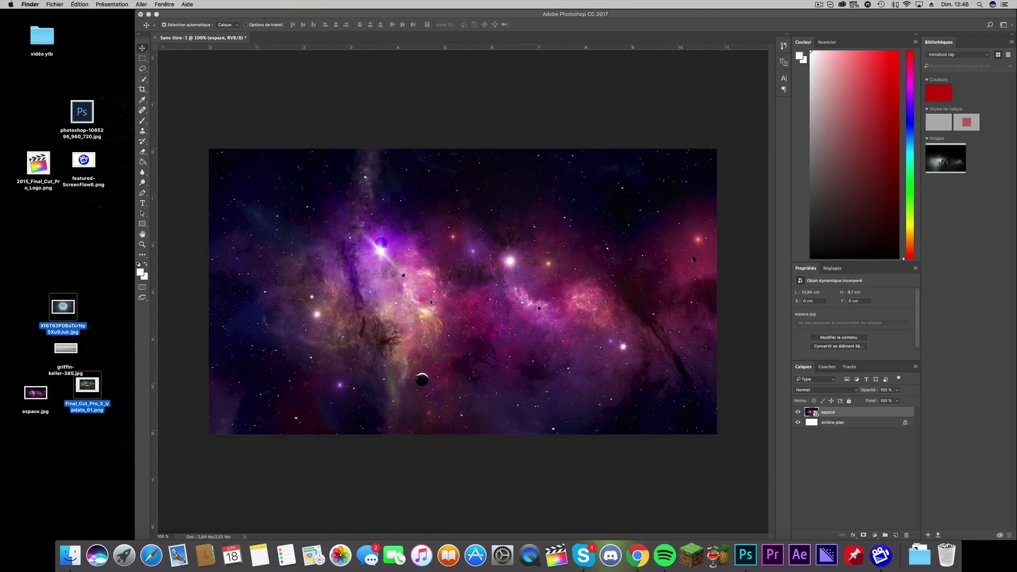
pyautogui.moveTo(87, 385); pyautogui.dragTo(403, 291)
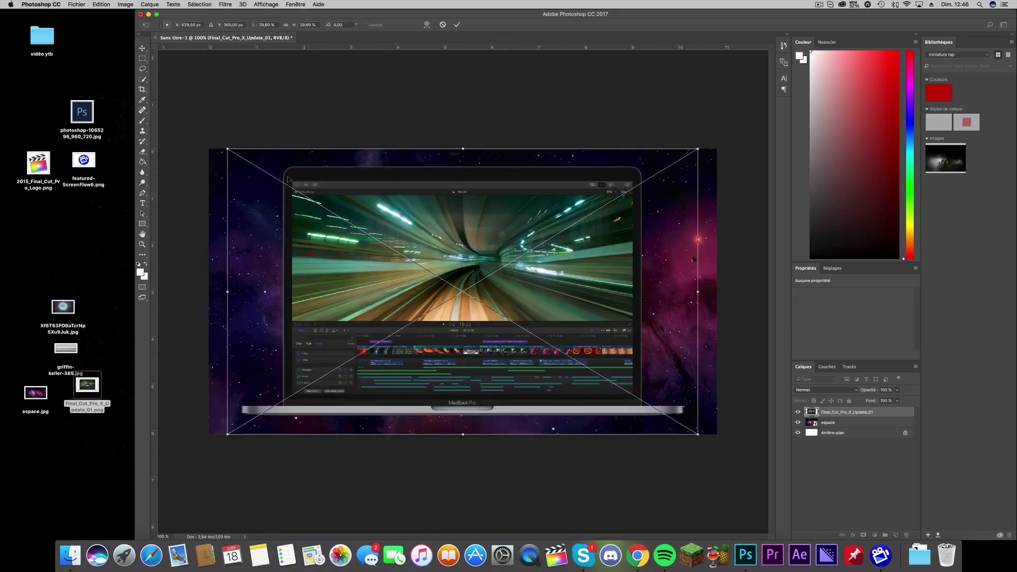
pyautogui.moveTo(229, 152); pyautogui.dragTo(252, 165)
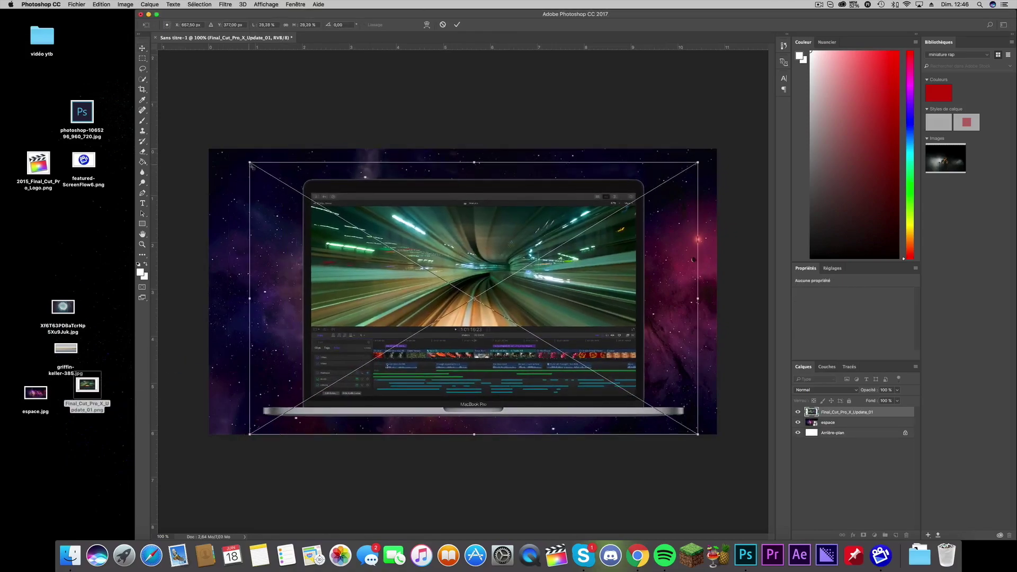
pyautogui.moveTo(480, 346); pyautogui.dragTo(543, 337)
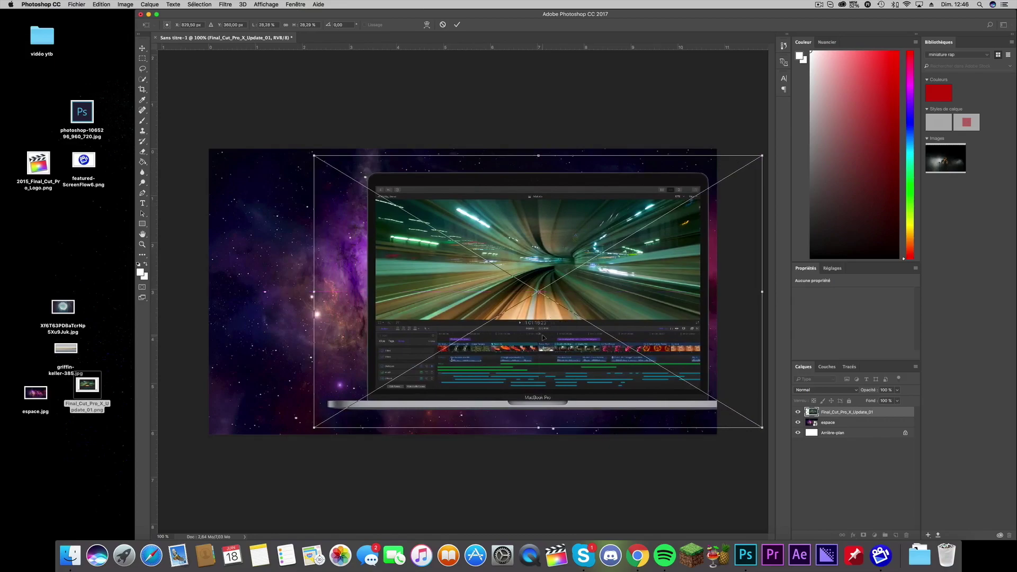
pyautogui.click(142, 46)
pyautogui.click(569, 175)
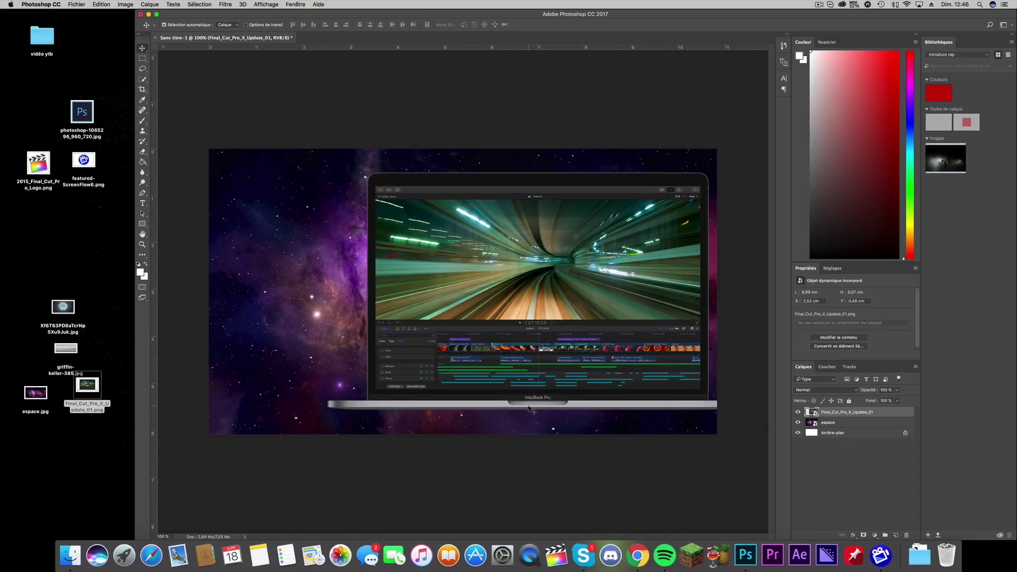
pyautogui.press('super+Tab')
# Place danvideo - pack 2 - 2.png, shrinking it and moving it to the lower left.
pyautogui.scroll(-2, 212, 178)
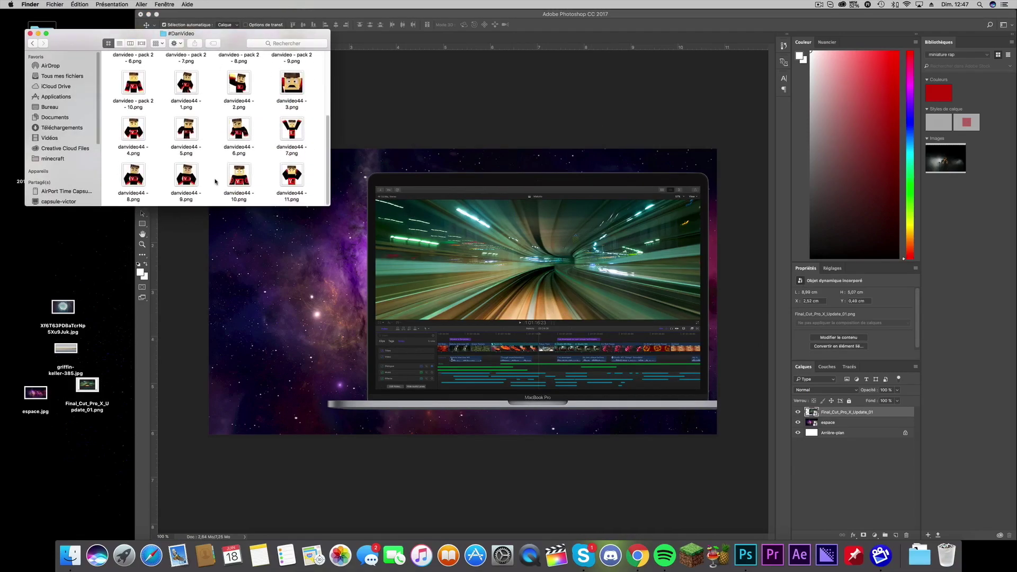
pyautogui.scroll(2, 174, 162)
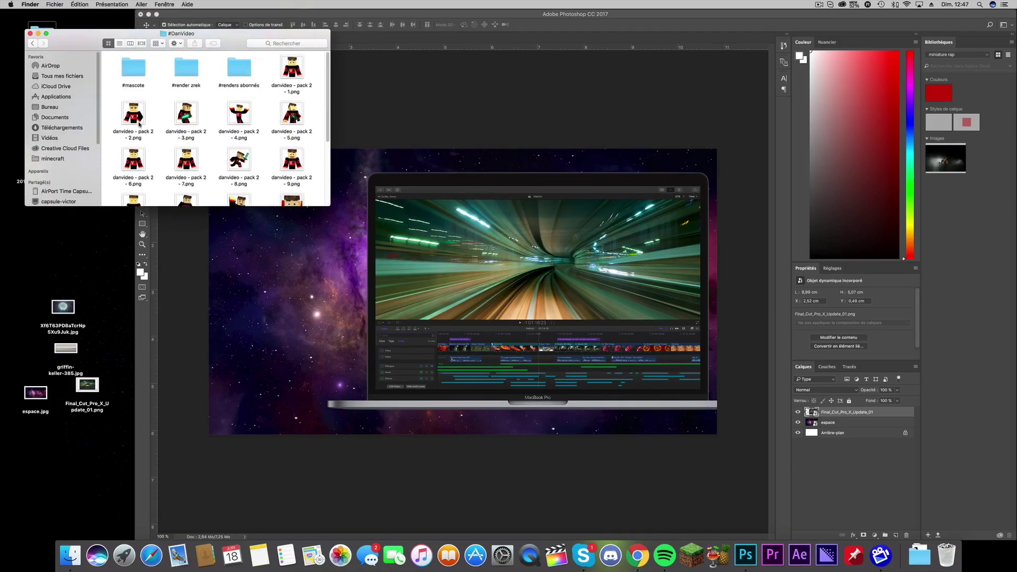
pyautogui.moveTo(140, 125); pyautogui.dragTo(563, 275)
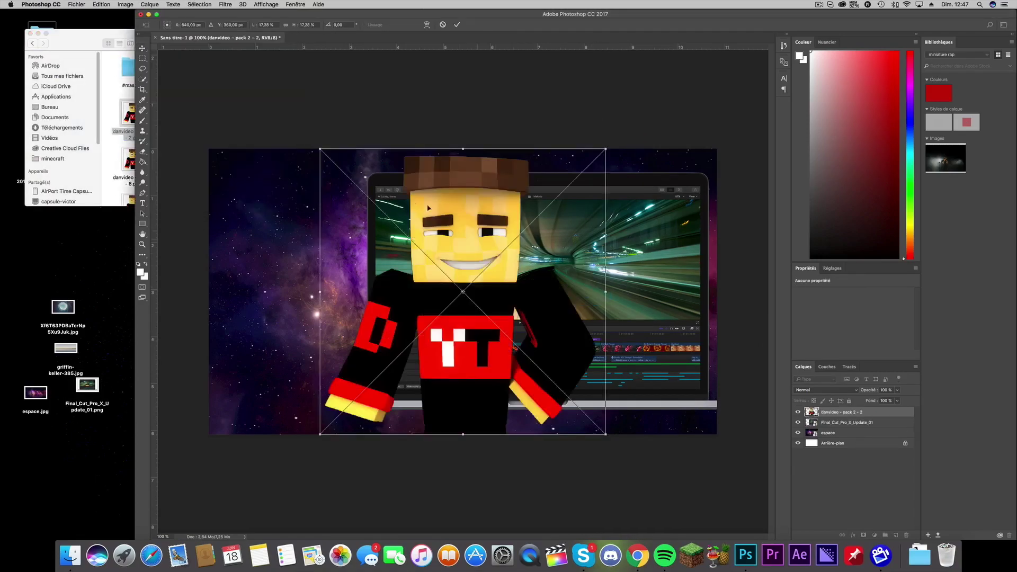
pyautogui.click(30, 34)
pyautogui.moveTo(500, 247); pyautogui.dragTo(370, 247)
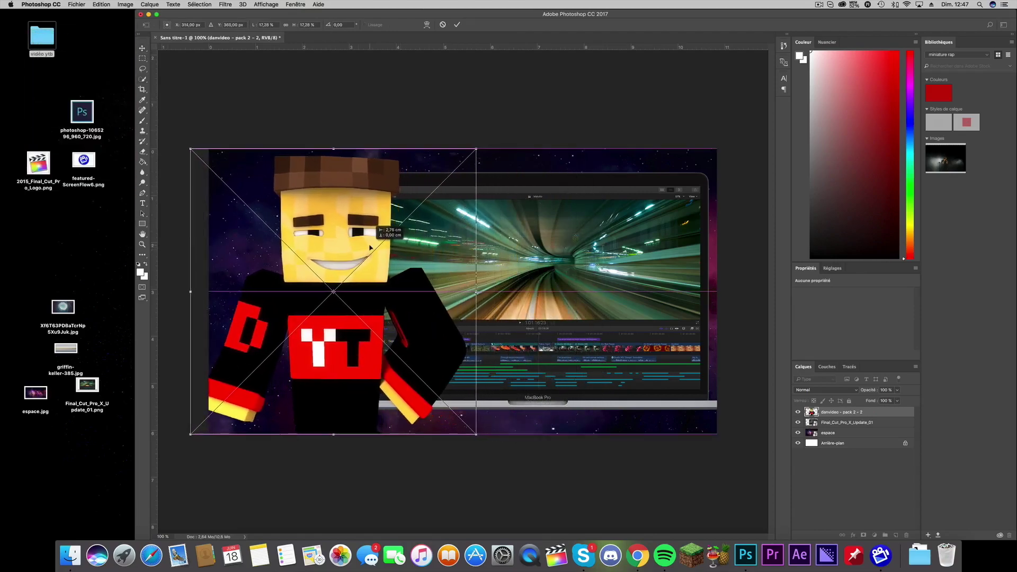
pyautogui.moveTo(475, 151); pyautogui.dragTo(464, 161)
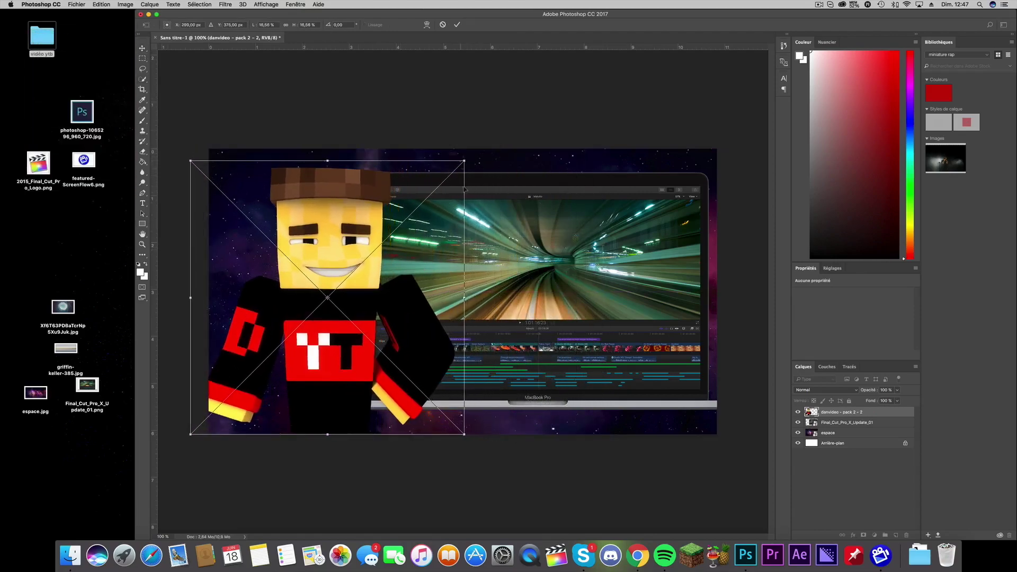
pyautogui.moveTo(460, 219); pyautogui.dragTo(401, 218)
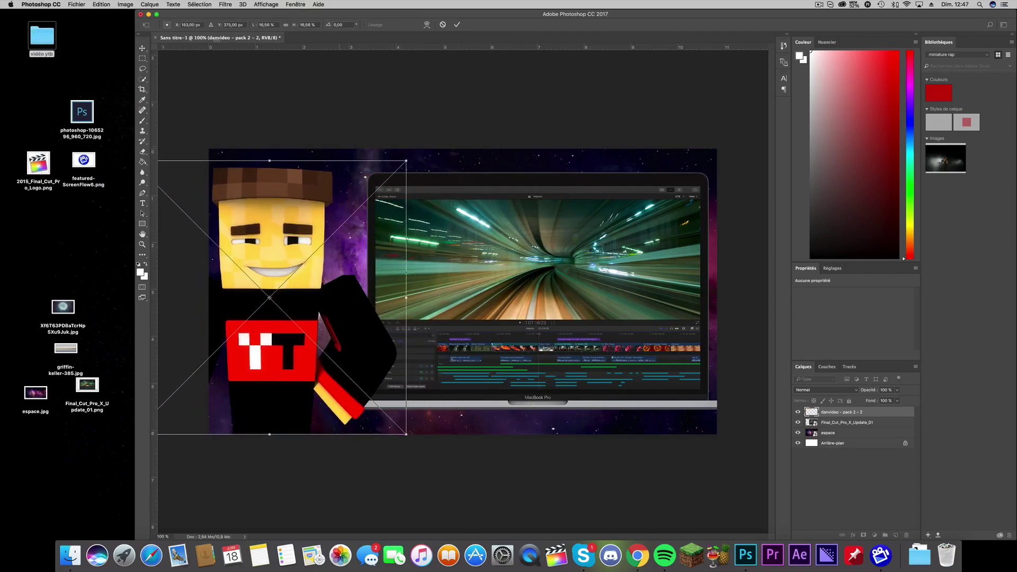
# Flip the character horizontally to face the MacBook and commit the placement.
pyautogui.click(77, 4)
pyautogui.moveTo(101, 4)
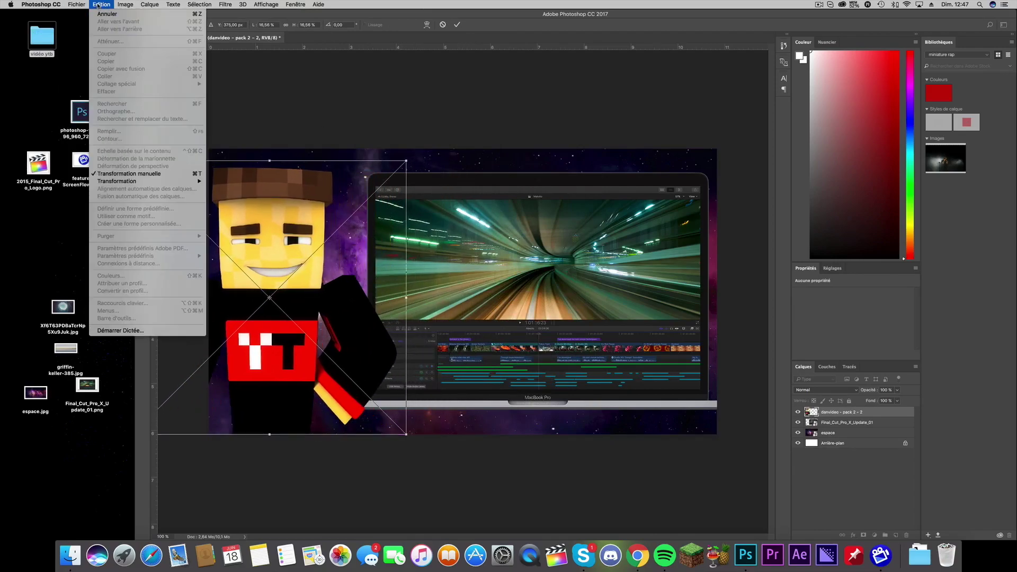
pyautogui.moveTo(116, 181)
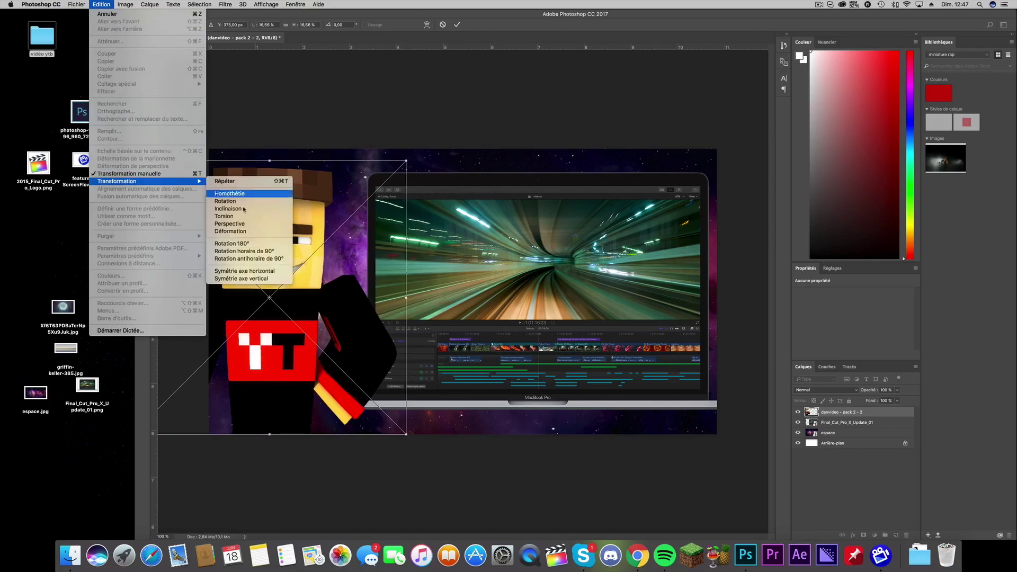
pyautogui.click(285, 276)
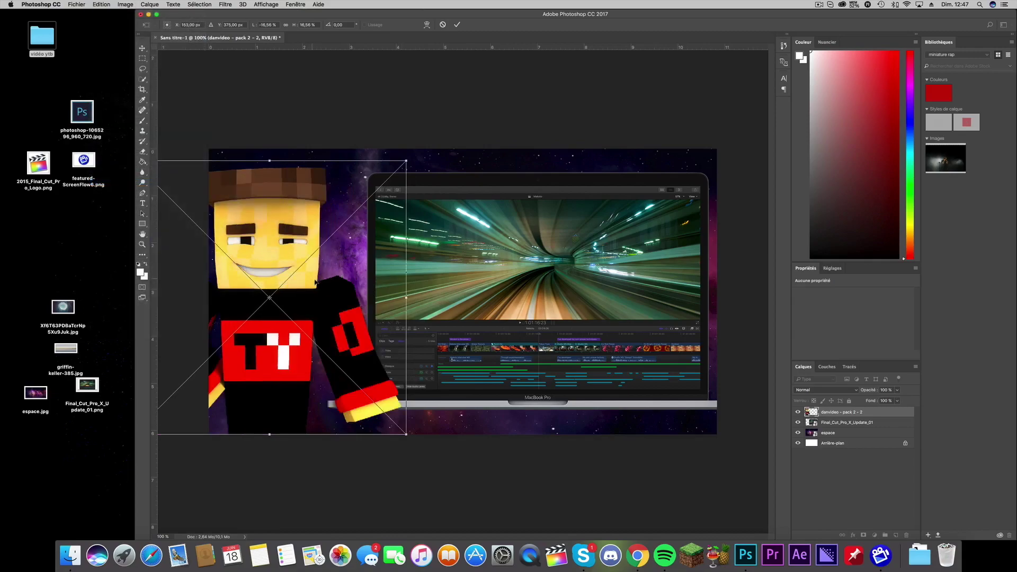
pyautogui.moveTo(322, 292); pyautogui.dragTo(336, 297)
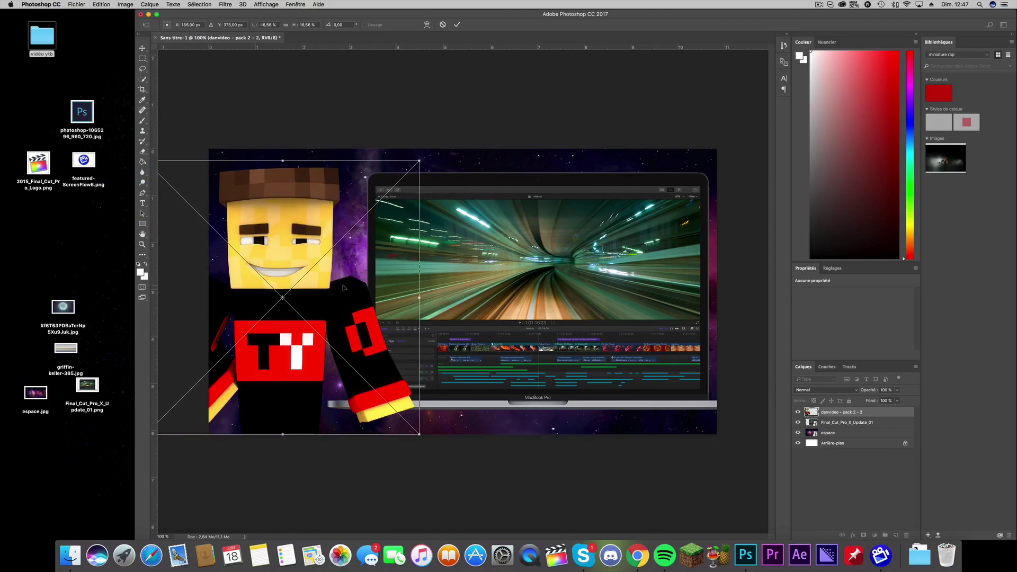
pyautogui.click(142, 48)
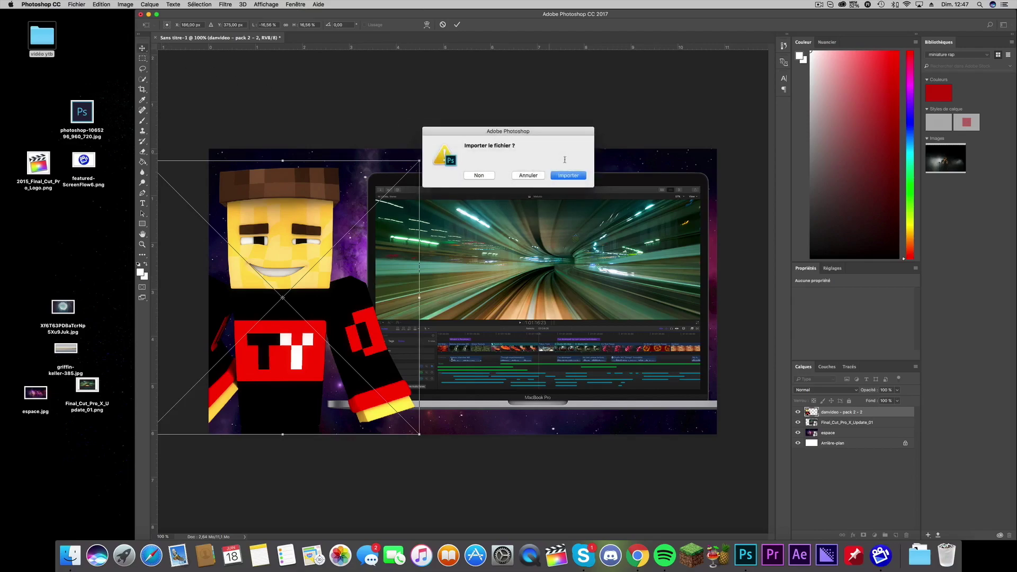
pyautogui.press('Return')
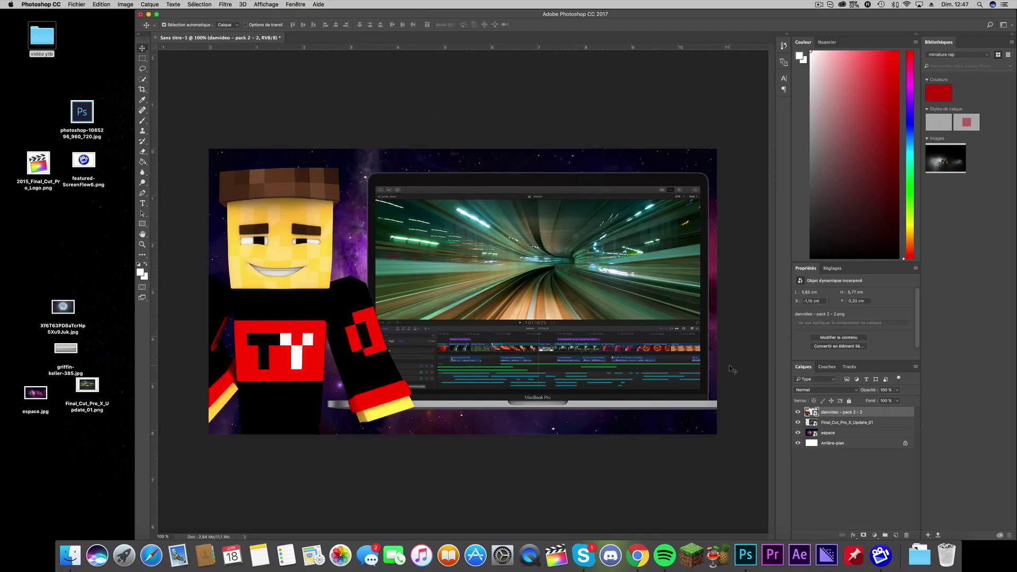
# Place griffin-keller-385.jpg, shrinking and moving it onto the MacBook screen.
pyautogui.moveTo(66, 349); pyautogui.dragTo(548, 277)
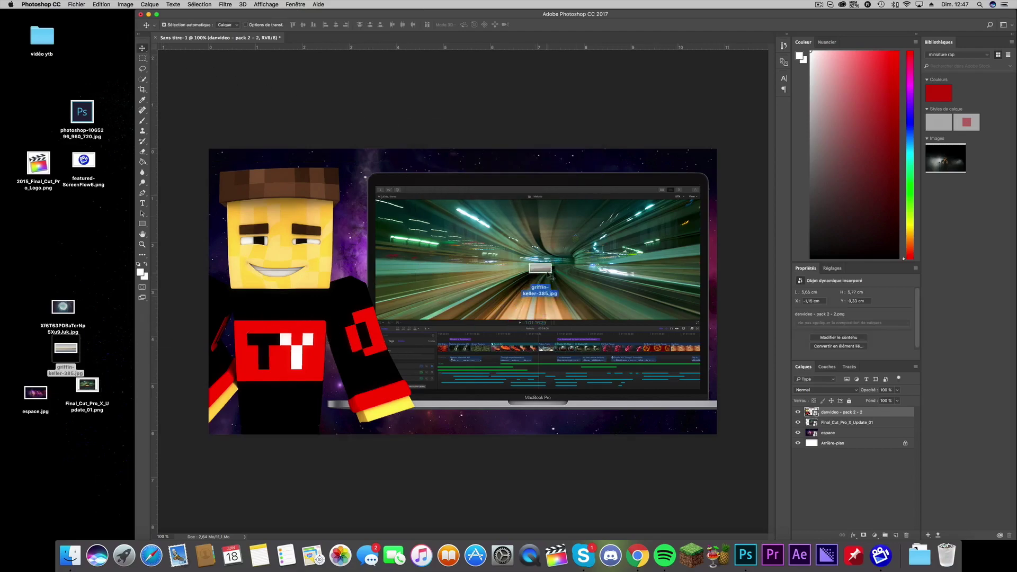
pyautogui.moveTo(208, 196); pyautogui.dragTo(435, 281)
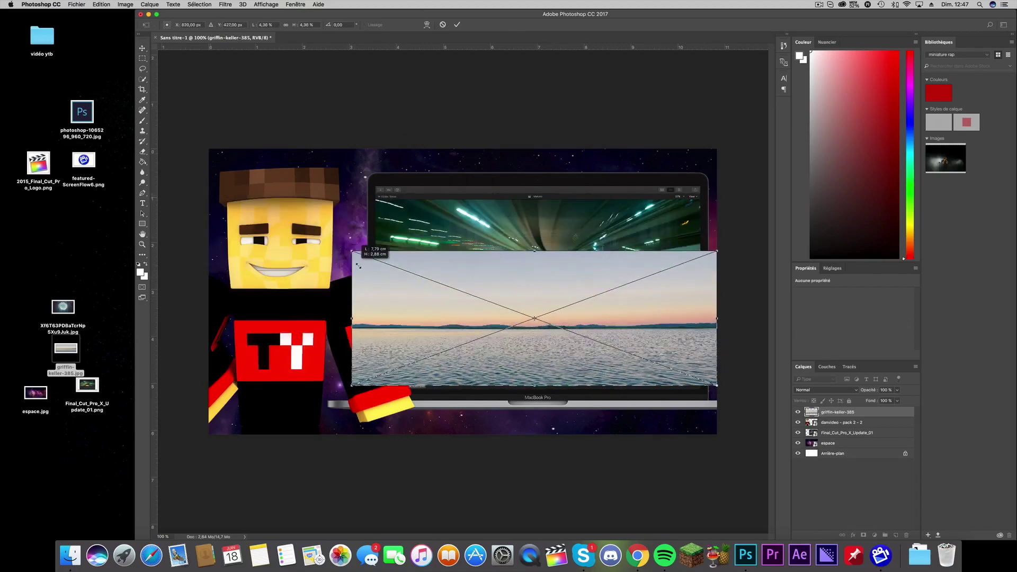
pyautogui.moveTo(511, 358); pyautogui.dragTo(453, 290)
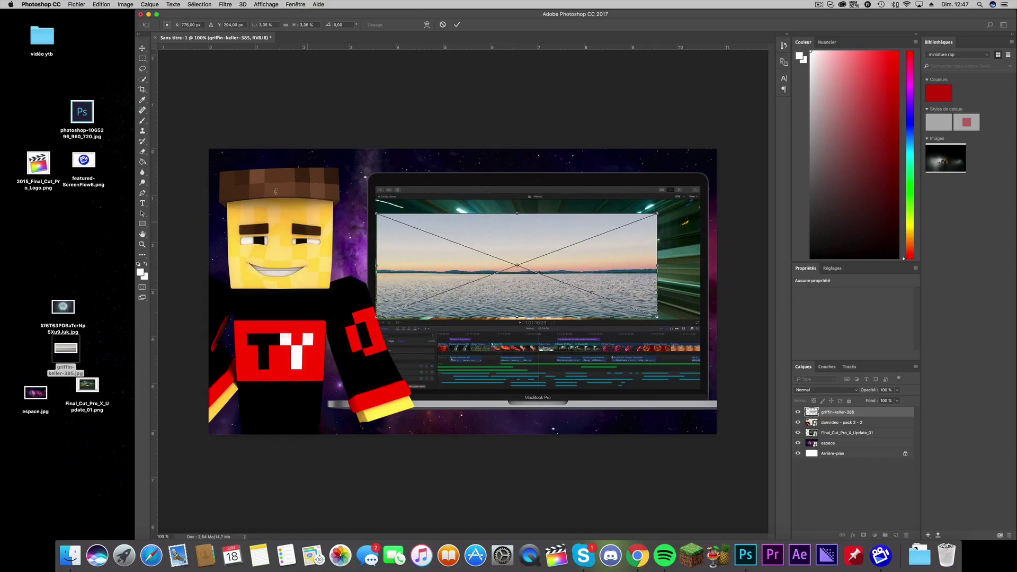
pyautogui.scroll(2, 503, 294)
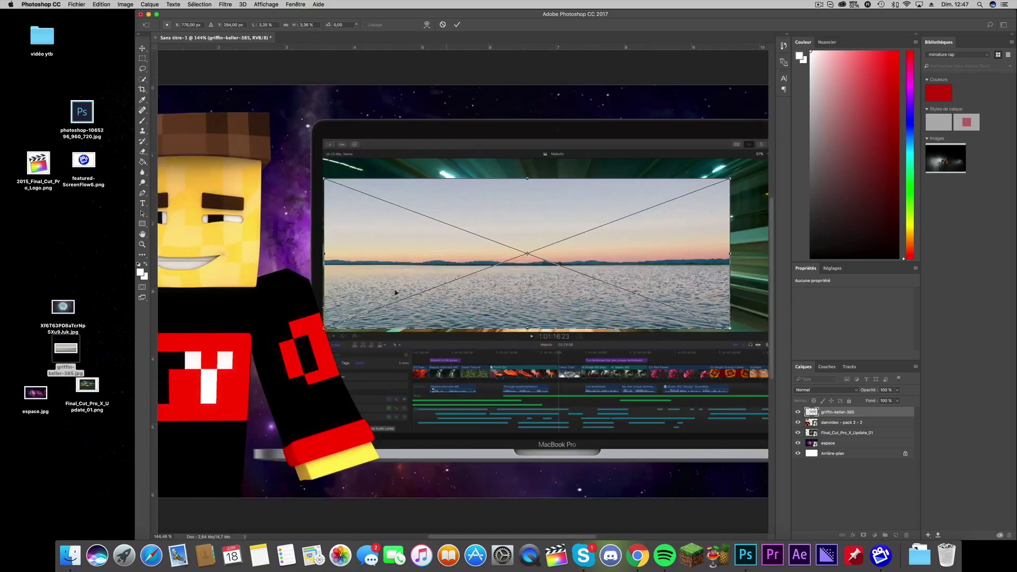
pyautogui.scroll(1, 317, 304)
pyautogui.scroll(3, 335, 320)
pyautogui.moveTo(355, 337); pyautogui.dragTo(352, 348)
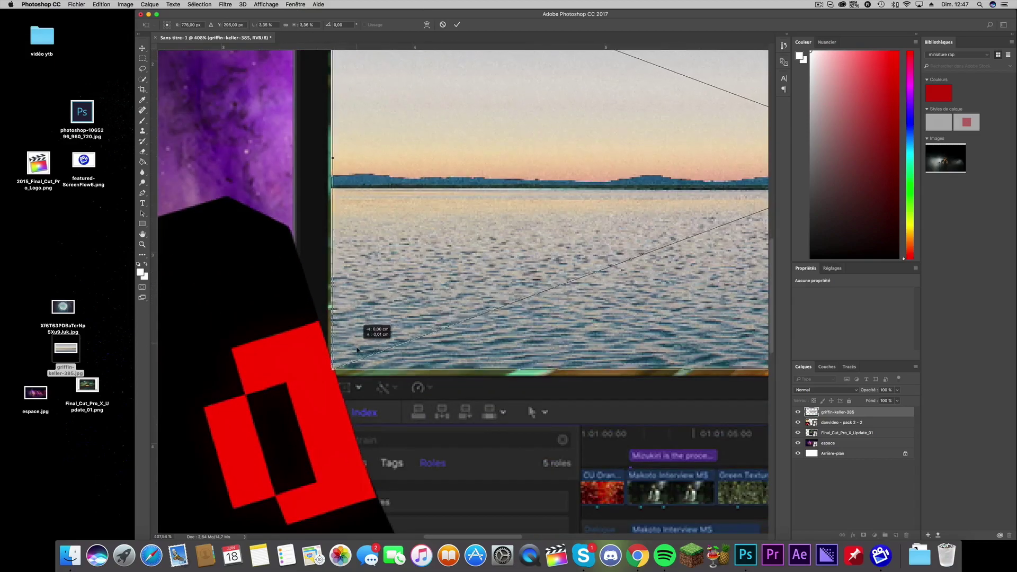
# Stretch the seascape's lower-right corner to fill the MacBook screen and commit the placement.
pyautogui.scroll(5, 443, 185)
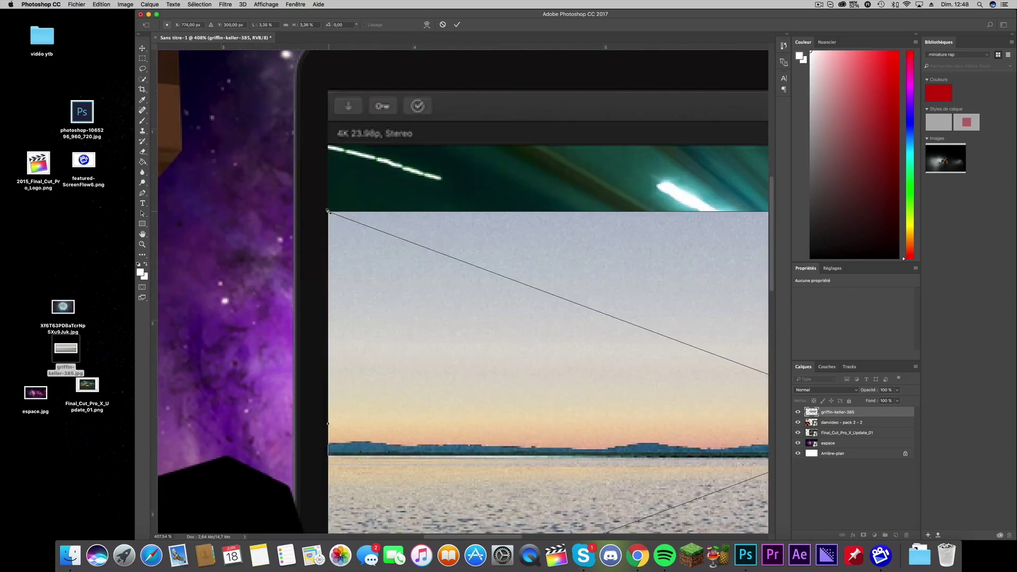
pyautogui.moveTo(328, 210); pyautogui.dragTo(327, 145)
pyautogui.scroll(-4, 477, 244)
pyautogui.hscroll(15, 477, 244)
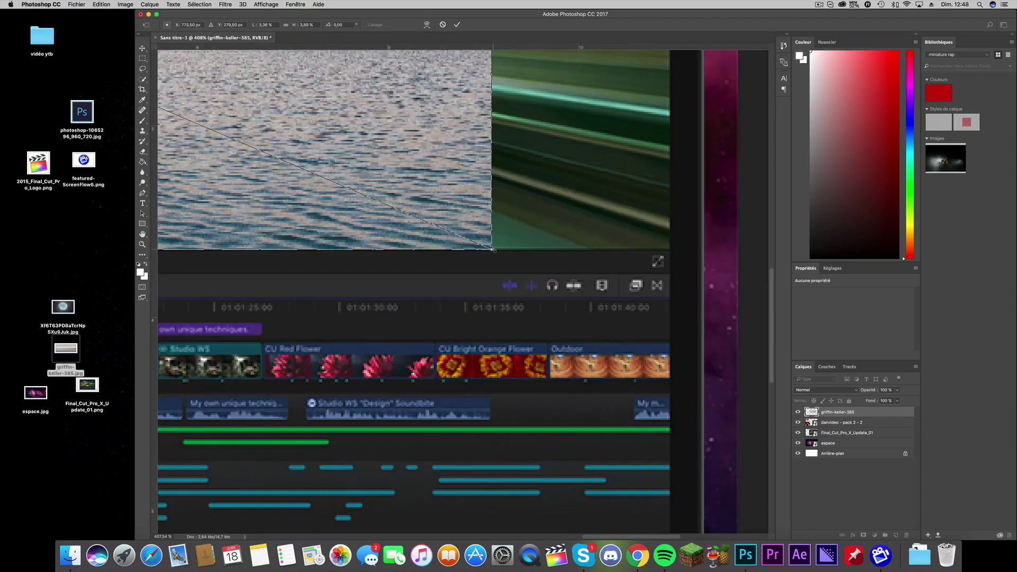
pyautogui.moveTo(492, 247); pyautogui.dragTo(670, 250)
pyautogui.click(146, 49)
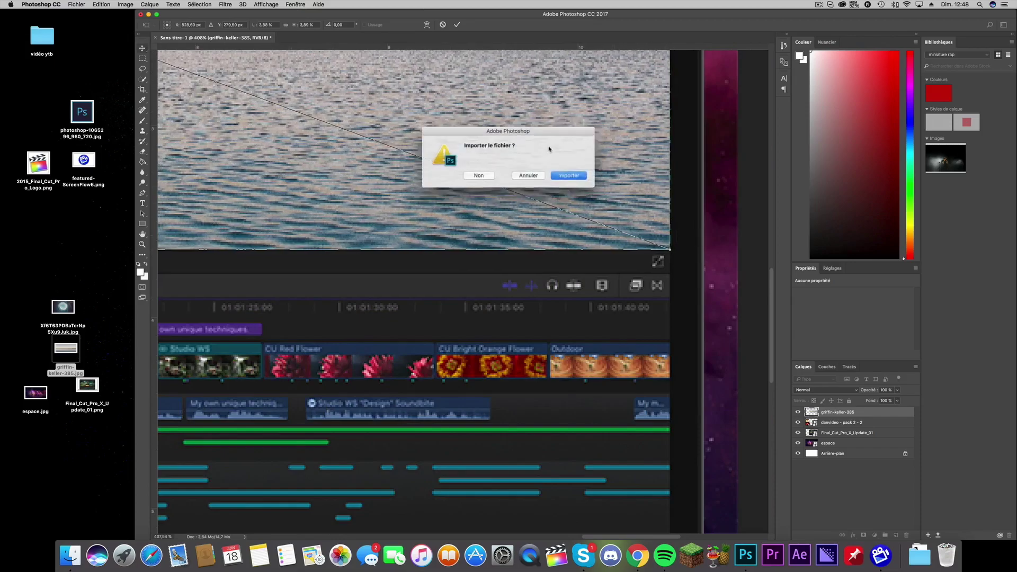
pyautogui.click(568, 175)
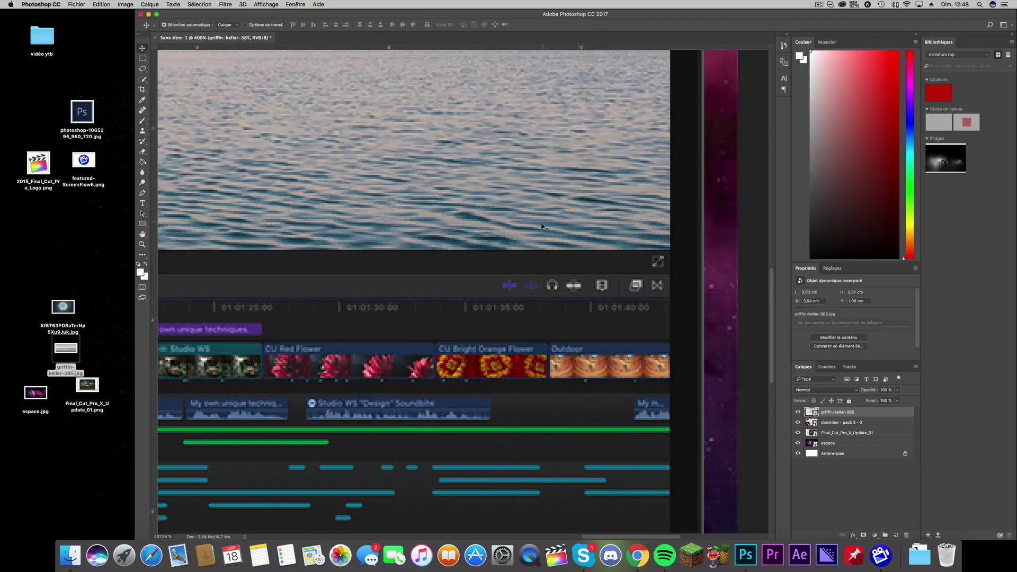
pyautogui.scroll(-5, 525, 273)
# Move the danvideo - pack 2 - 2 layer to the top of the Layers panel.
pyautogui.scroll(2, 525, 273)
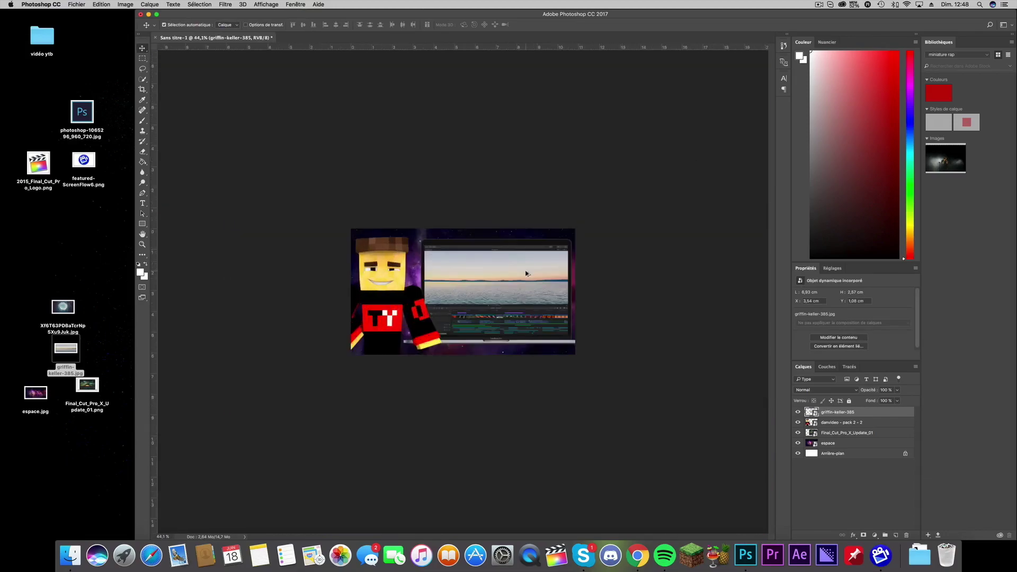
pyautogui.scroll(2, 526, 273)
pyautogui.scroll(1, 526, 273)
pyautogui.scroll(3, 526, 273)
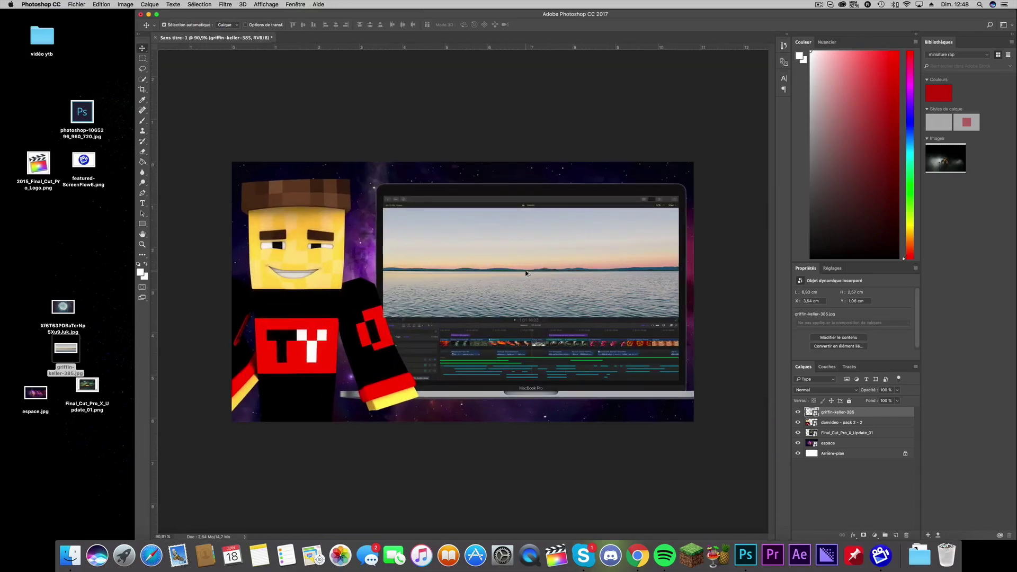
pyautogui.scroll(1, 526, 273)
pyautogui.scroll(1, 526, 273)
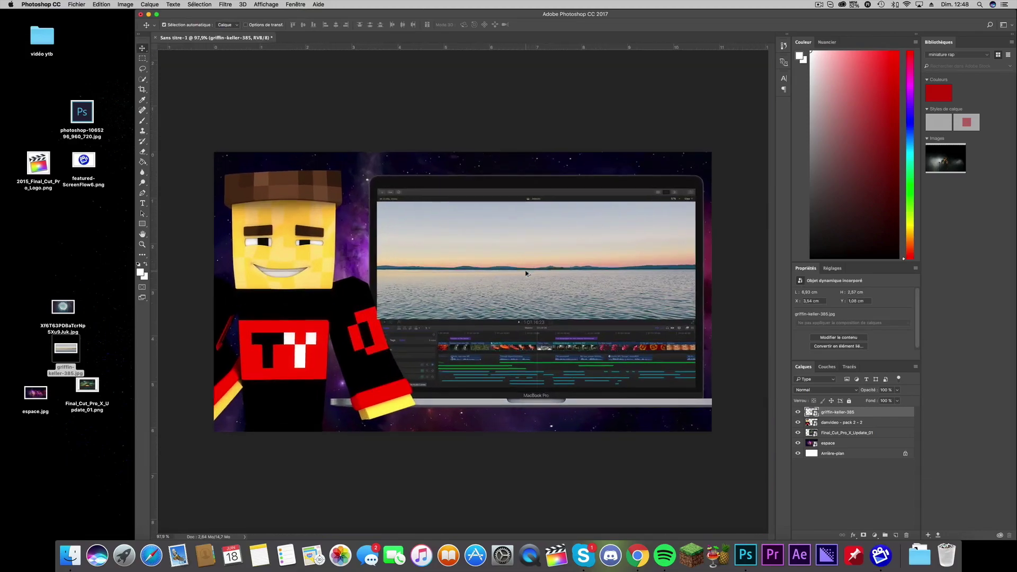
pyautogui.click(366, 332)
pyautogui.moveTo(817, 424)
pyautogui.mouseDown()
pyautogui.moveTo(818, 442)
pyautogui.moveTo(816, 409)
pyautogui.mouseUp()
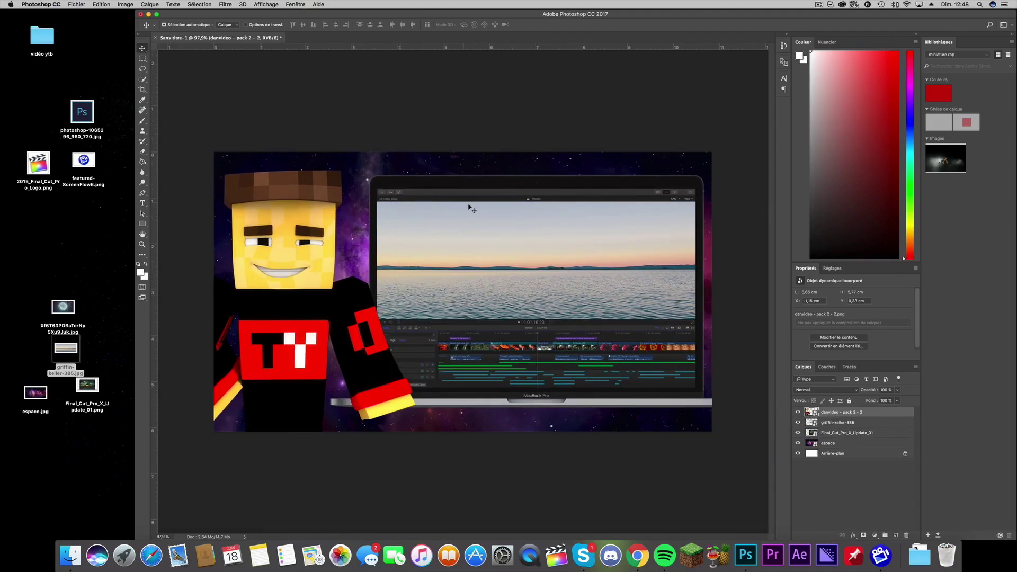
pyautogui.click(65, 5)
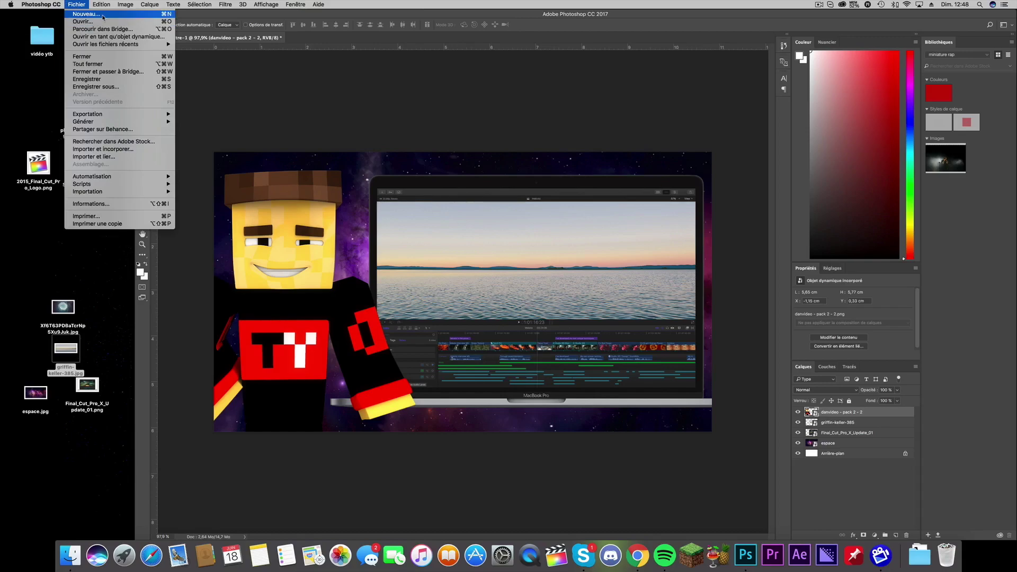
# In a new document, scale and align the rounded cap onto the top of the black bar.
pyautogui.click(79, 13)
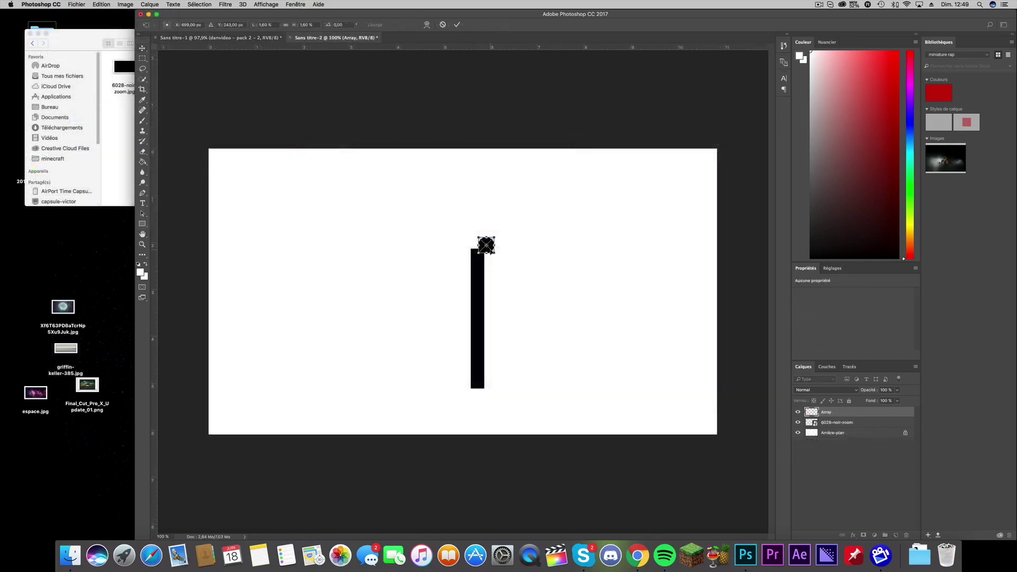
pyautogui.moveTo(486, 245); pyautogui.dragTo(477, 249)
pyautogui.moveTo(469, 239); pyautogui.dragTo(471, 242)
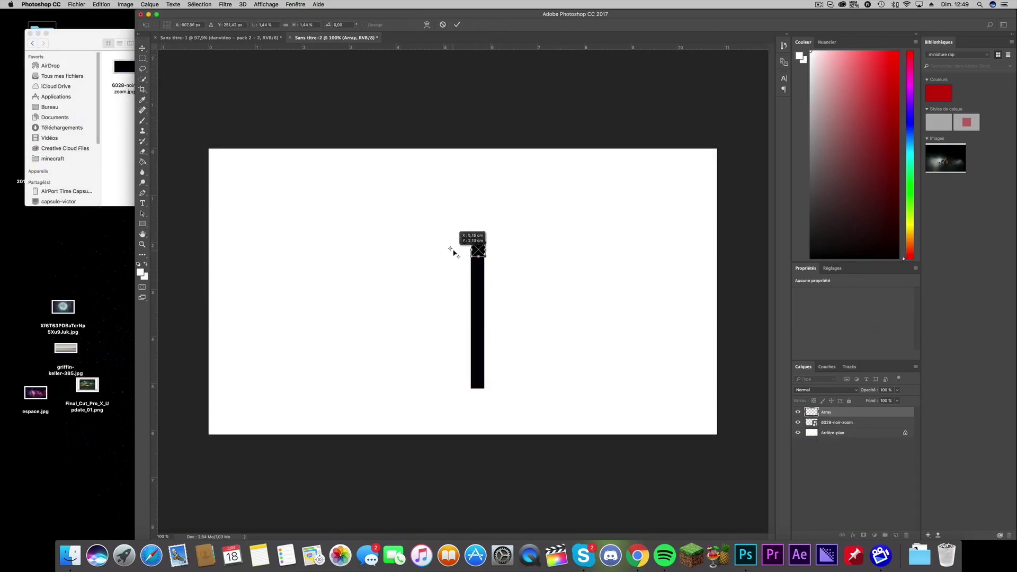
pyautogui.scroll(3, 482, 253)
pyautogui.scroll(5, 488, 257)
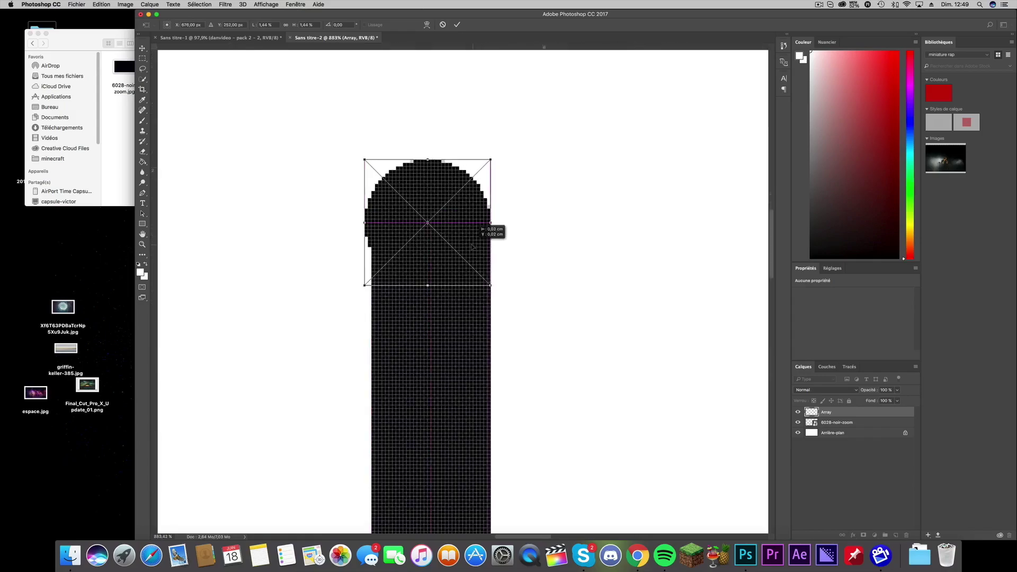
pyautogui.moveTo(365, 156); pyautogui.dragTo(371, 142)
pyautogui.moveTo(430, 228); pyautogui.dragTo(430, 235)
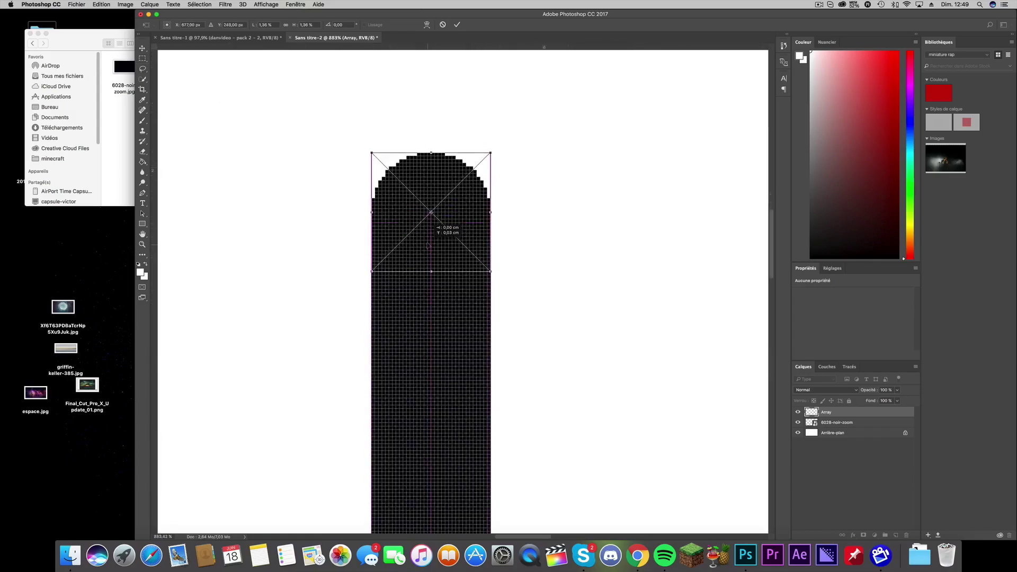
pyautogui.press('v')
pyautogui.press('Return')
pyautogui.scroll(-5, 454, 313)
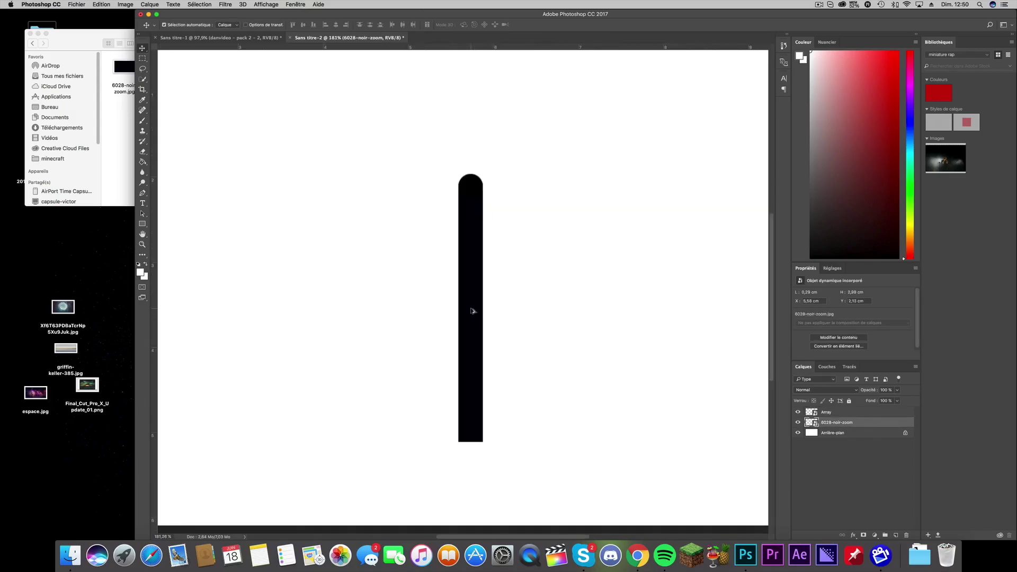
# Duplicate the black bar, rotate it 90° and align it at the rounded corner.
pyautogui.moveTo(472, 311); pyautogui.dragTo(439, 302)
pyautogui.hotkey('ctrl', 'j')
pyautogui.hotkey('ctrl', 't')
pyautogui.moveTo(462, 238); pyautogui.dragTo(320, 360)
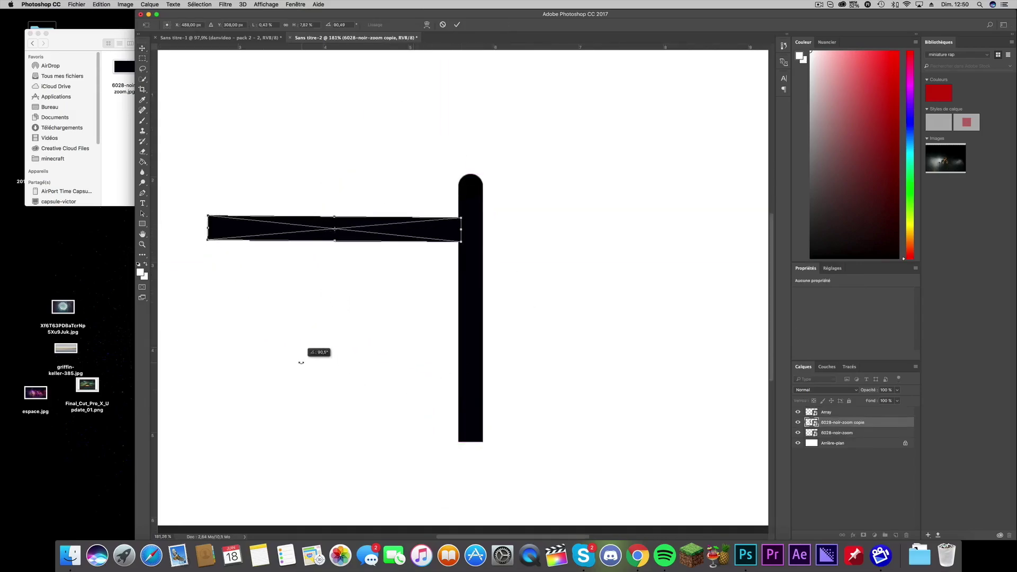
pyautogui.moveTo(456, 228); pyautogui.dragTo(477, 184)
pyautogui.scroll(4, 477, 184)
pyautogui.moveTo(434, 228); pyautogui.dragTo(443, 193)
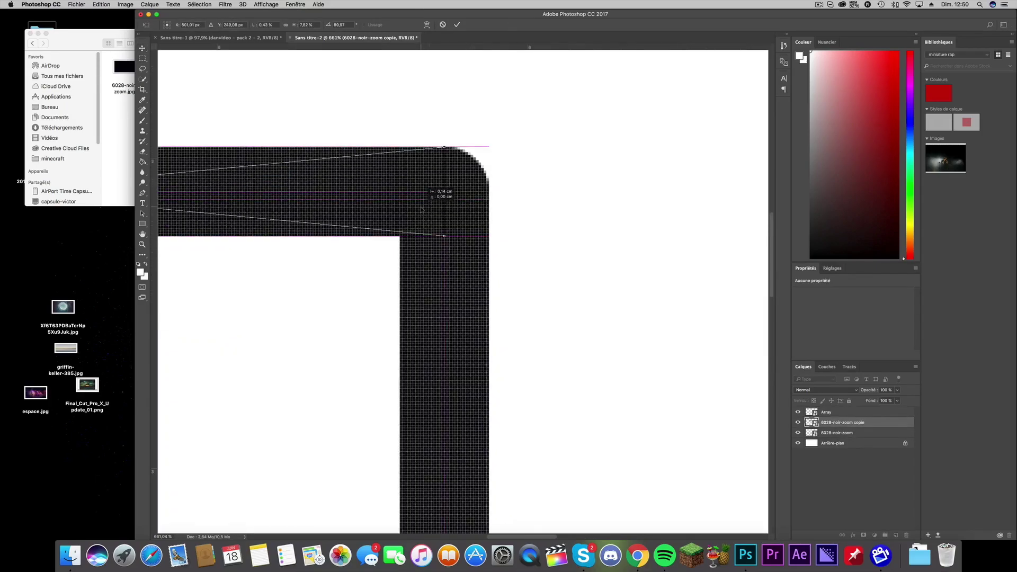
pyautogui.press('v')
pyautogui.press('Return')
pyautogui.scroll(1, 534, 259)
pyautogui.scroll(-6, 524, 265)
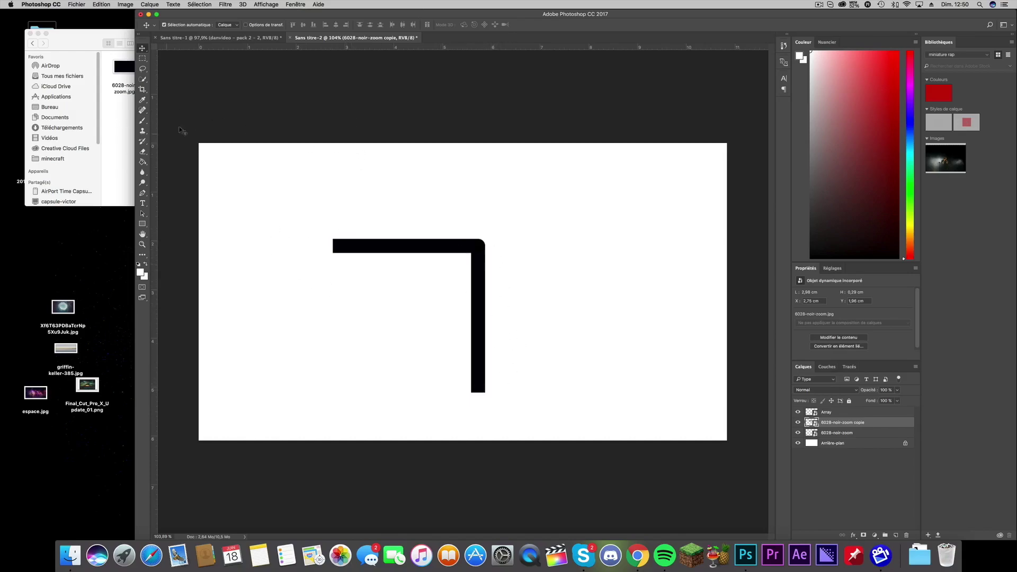
pyautogui.click(119, 142)
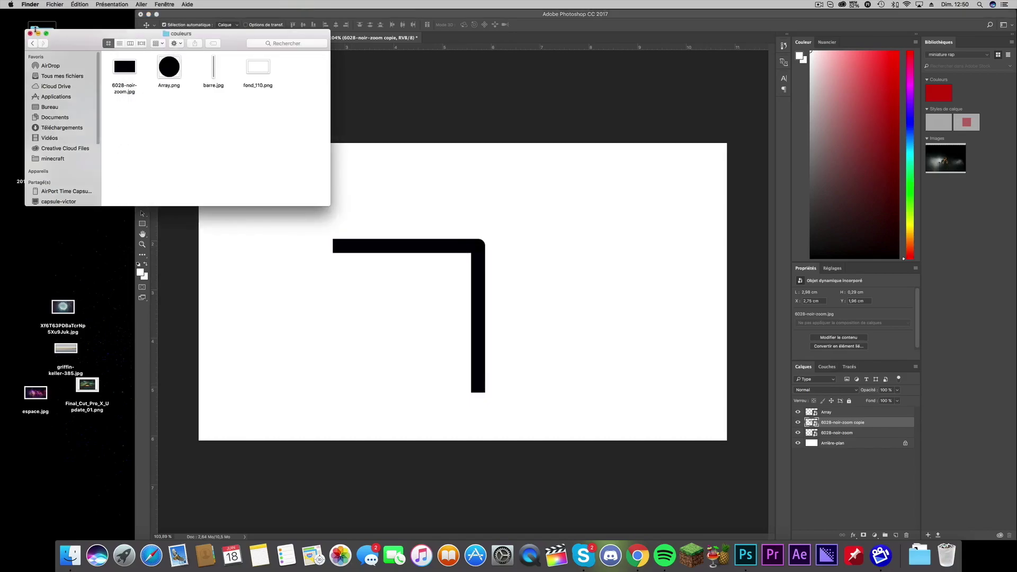
pyautogui.click(435, 234)
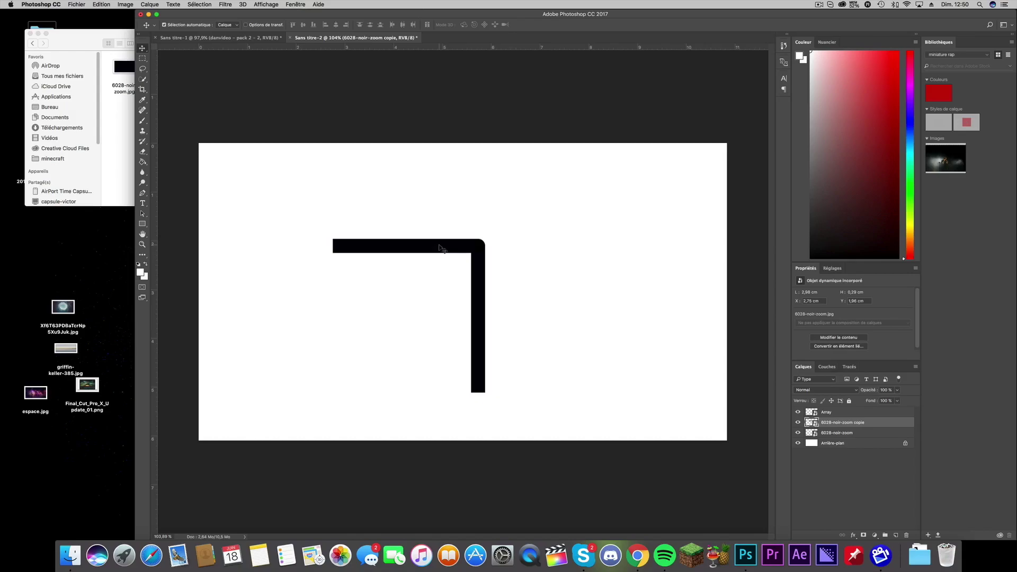
# Merge the three connector layers into one Array layer and move it up and right.
pyautogui.keyDown('shift'); pyautogui.click(826, 432); pyautogui.keyUp('shift')
pyautogui.keyDown('shift'); pyautogui.click(835, 412); pyautogui.keyUp('shift')
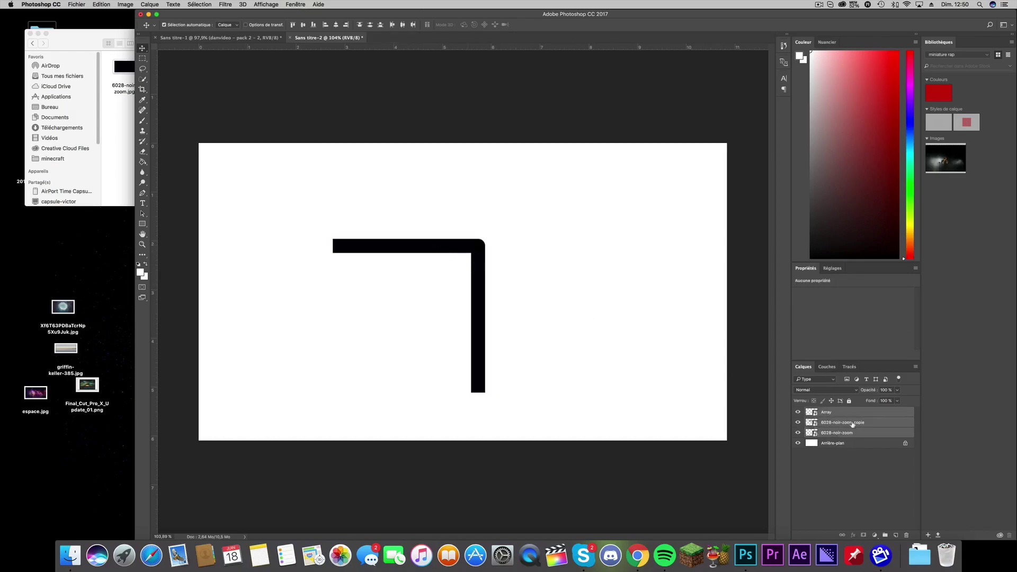
pyautogui.press('super+e')
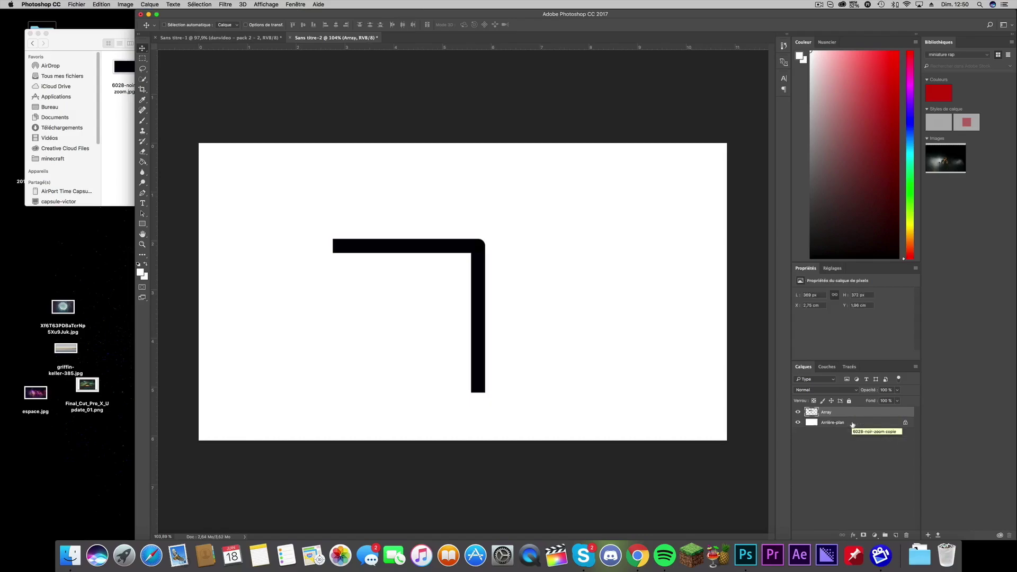
pyautogui.moveTo(475, 339)
pyautogui.mouseDown()
pyautogui.moveTo(499, 274)
pyautogui.moveTo(521, 284)
pyautogui.moveTo(507, 313)
pyautogui.mouseUp()
# Duplicate the Array layer into the Sans titre-1 thumbnail document.
pyautogui.rightClick(845, 414)
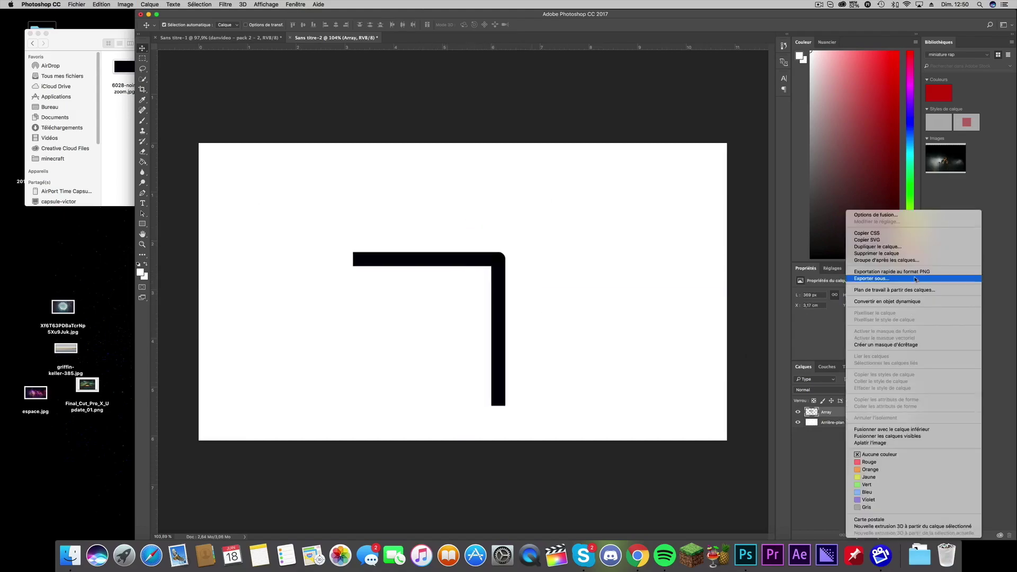
pyautogui.click(901, 246)
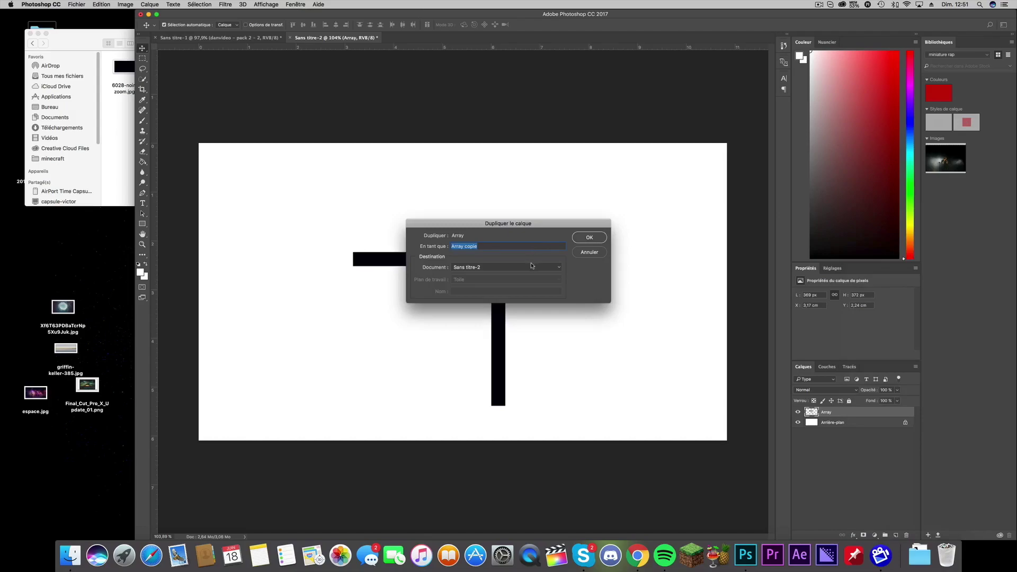
pyautogui.click(532, 266)
pyautogui.click(530, 259)
pyautogui.click(583, 239)
pyautogui.hotkey('ctrl', 'Tab')
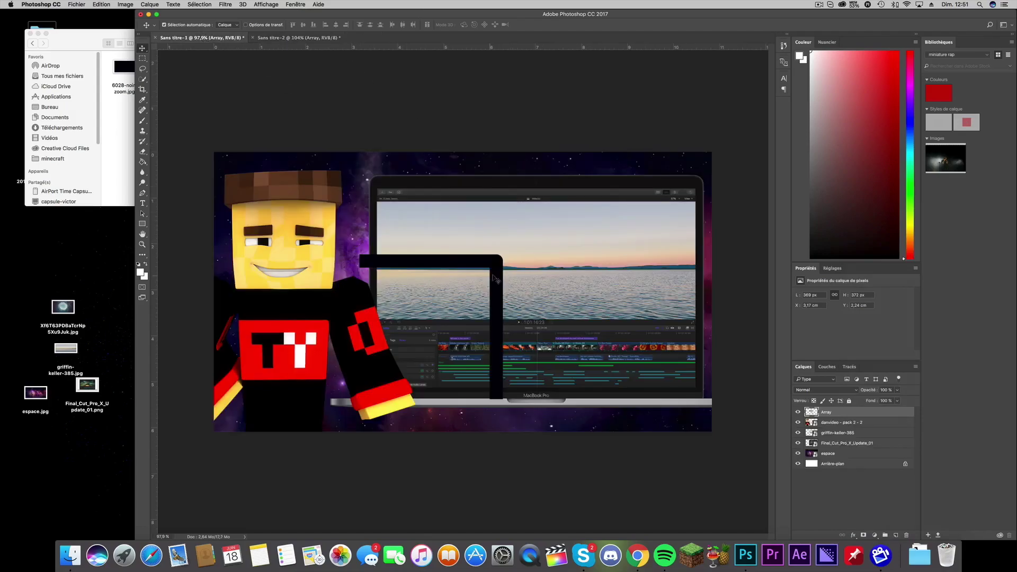
# Move the black connector up onto the MacBook screen and shrink it to about half size.
pyautogui.moveTo(496, 278); pyautogui.dragTo(562, 245)
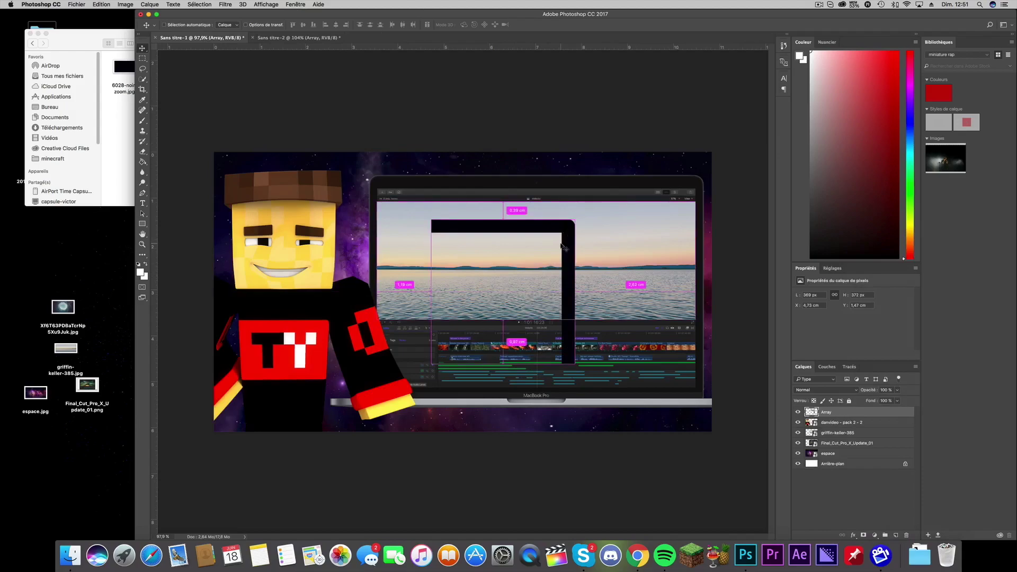
pyautogui.hotkey('ctrl', 't')
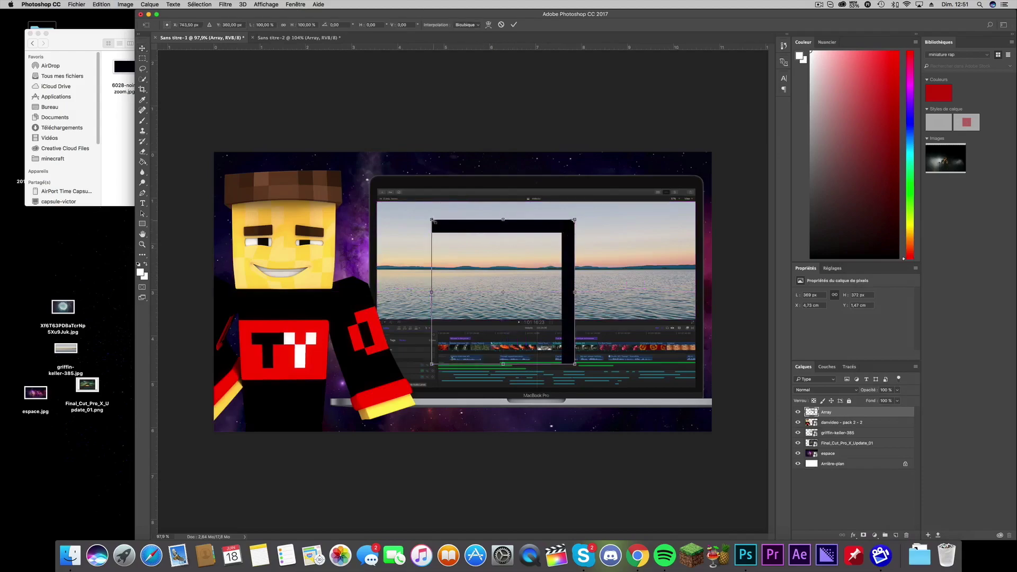
pyautogui.moveTo(432, 220)
pyautogui.mouseDown()
pyautogui.moveTo(503, 292)
pyautogui.moveTo(416, 237)
pyautogui.mouseUp()
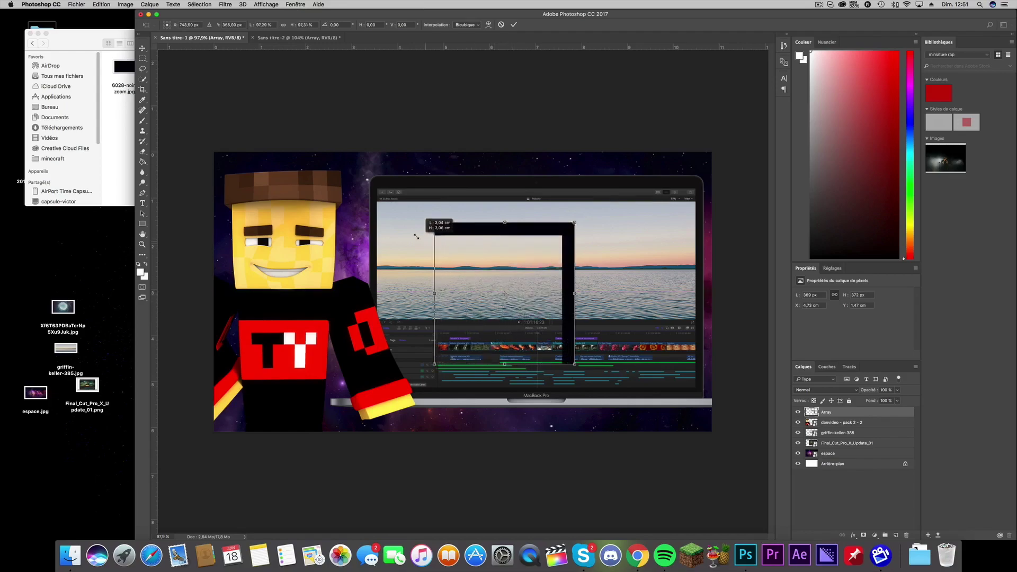
pyautogui.press('Return')
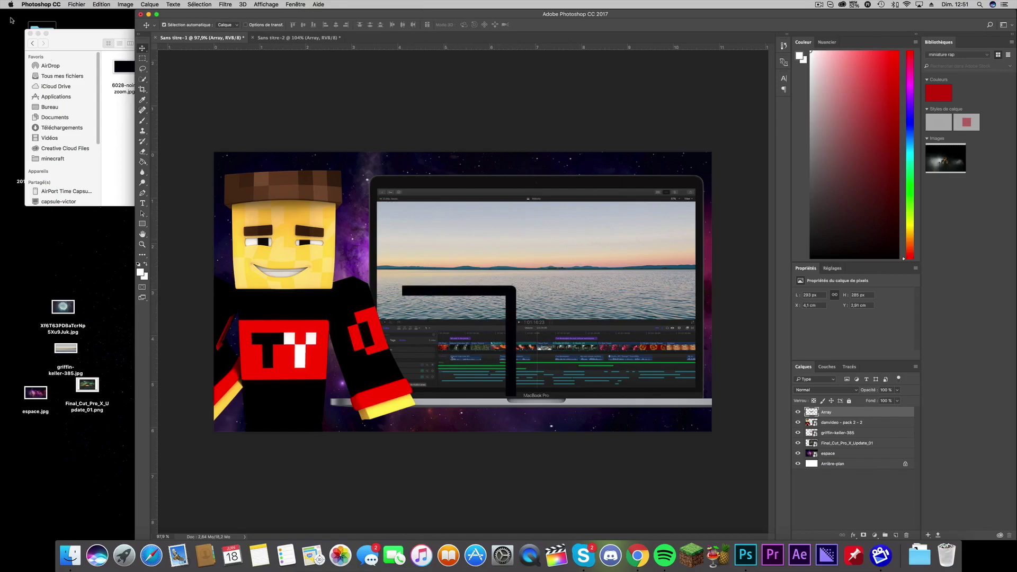
# Close the Finder window and choose the Rectangular Marquee tool.
pyautogui.click(31, 33)
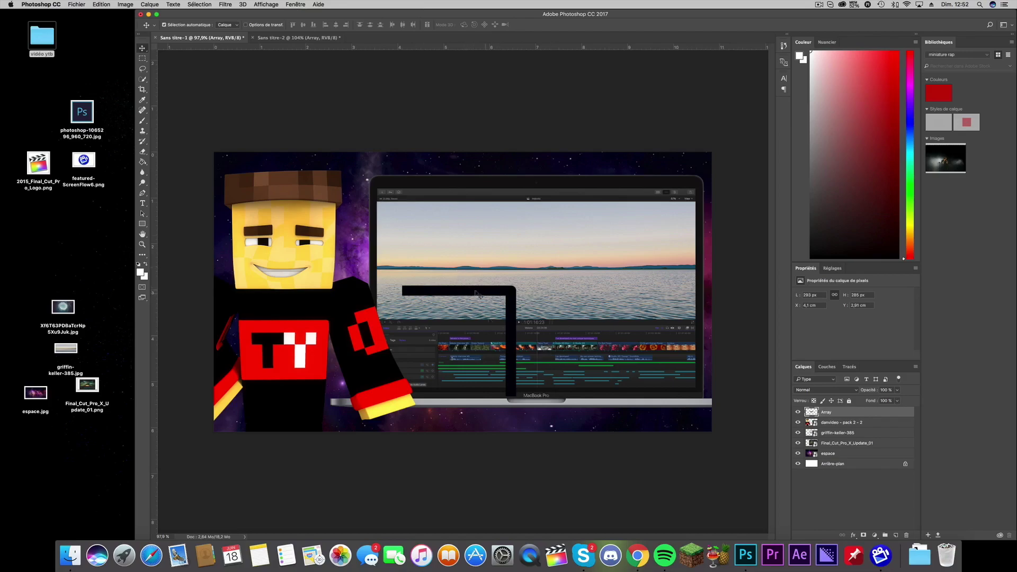
pyautogui.rightClick(845, 412)
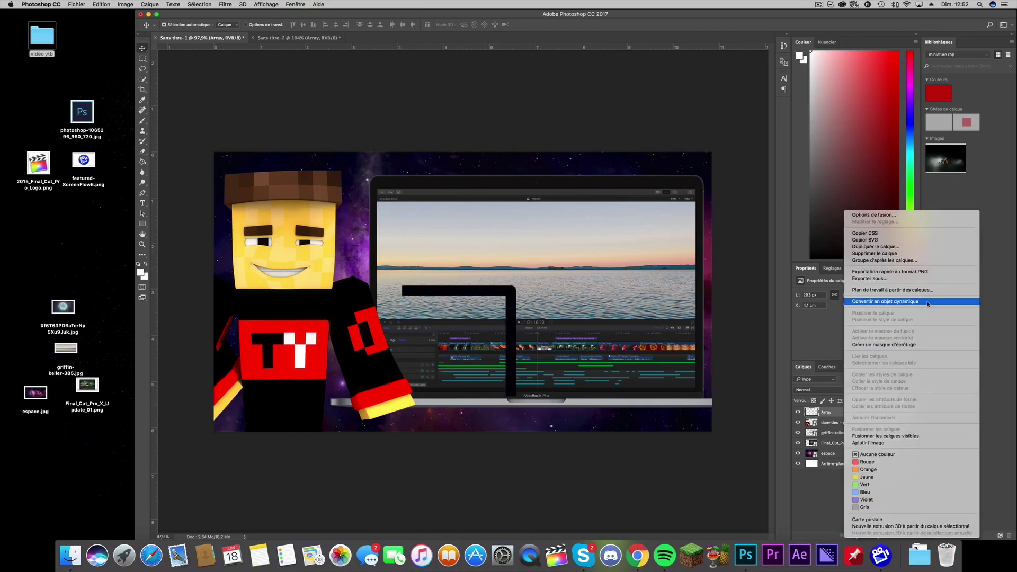
pyautogui.click(786, 378)
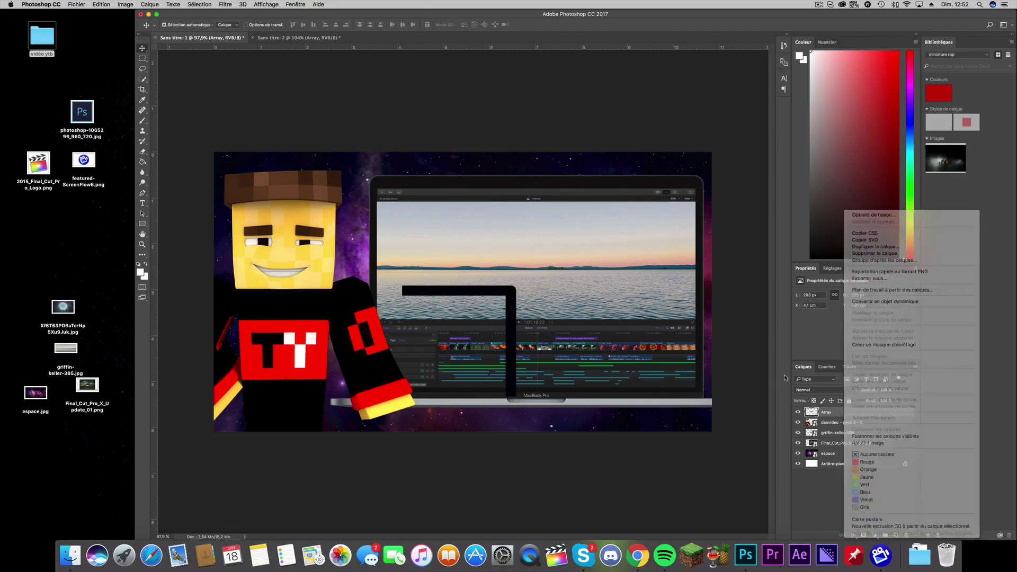
pyautogui.click(143, 60)
# Trim the black line by deleting the lower vertical bar and the left end of the horizontal bar.
pyautogui.scroll(5, 522, 368)
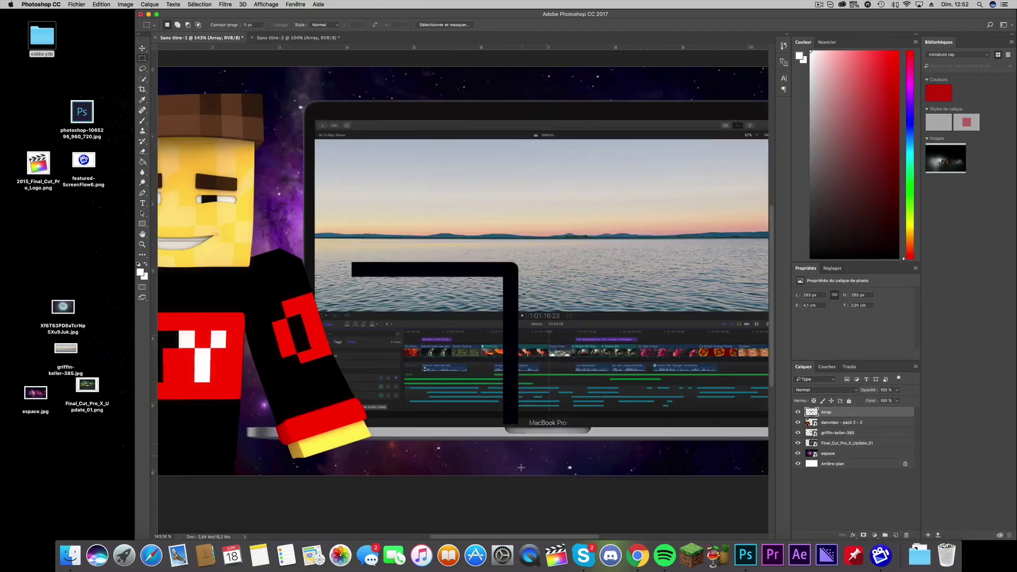
pyautogui.moveTo(516, 416); pyautogui.dragTo(518, 417)
pyautogui.moveTo(555, 445); pyautogui.dragTo(459, 313)
pyautogui.moveTo(459, 313); pyautogui.dragTo(456, 312)
pyautogui.press('Delete')
pyautogui.moveTo(329, 225); pyautogui.dragTo(430, 314)
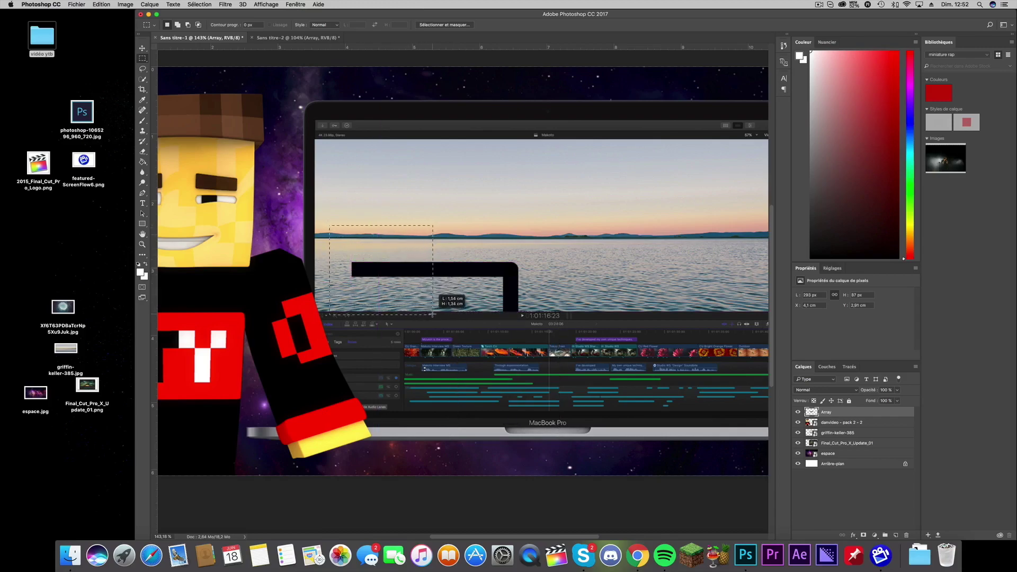
pyautogui.moveTo(431, 313); pyautogui.dragTo(509, 345)
pyautogui.press('Delete')
# Deselect, then copy the trimmed bracket onto a new layer and move it up and left.
pyautogui.press('v')
pyautogui.scroll(1, 498, 321)
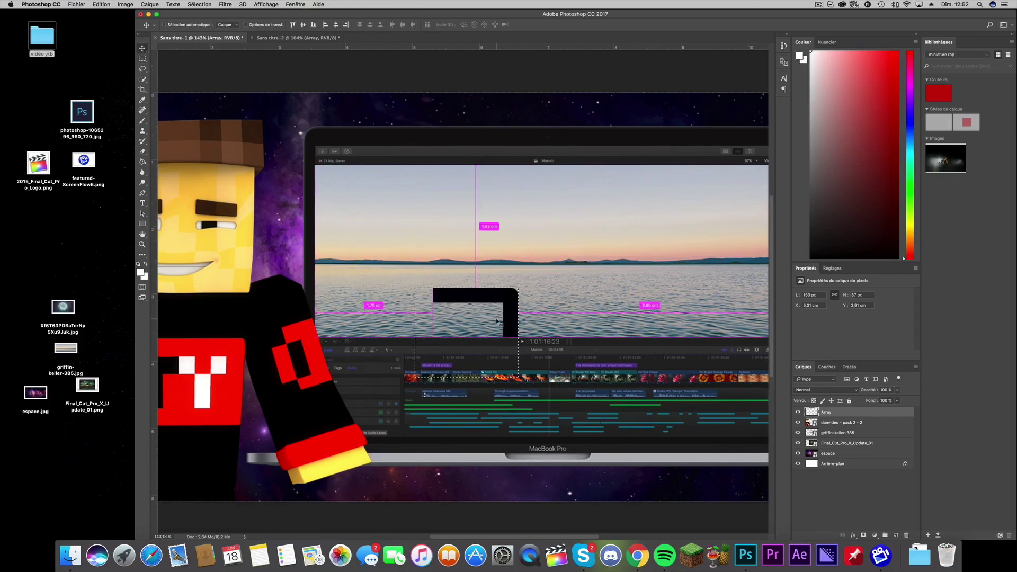
pyautogui.press('super+d')
pyautogui.press('super+alt+shift+n')
pyautogui.moveTo(498, 301); pyautogui.dragTo(417, 272)
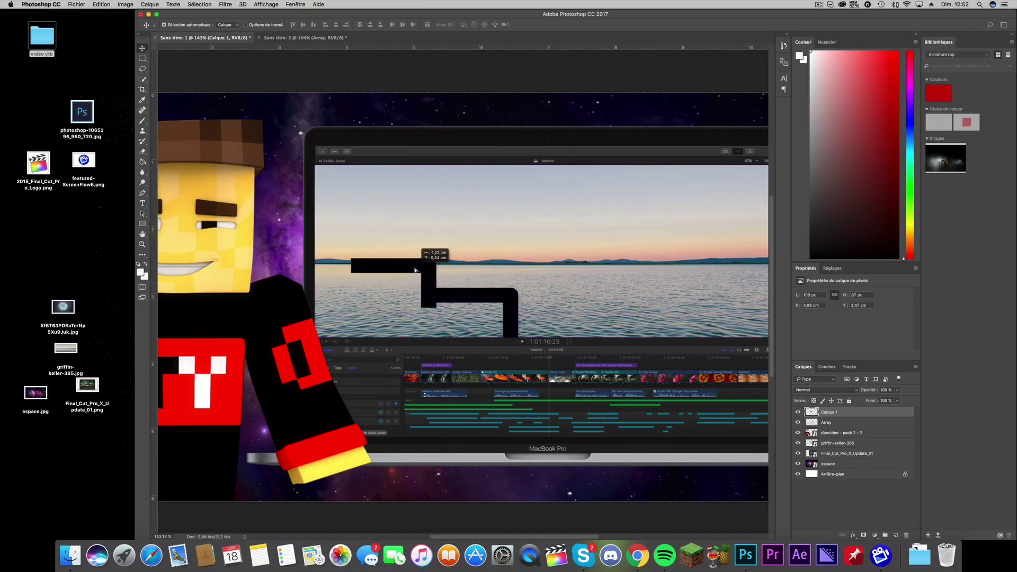
# Rotate the bracket copy 180° and join it to the original line as a stepped connector.
pyautogui.press('super+t')
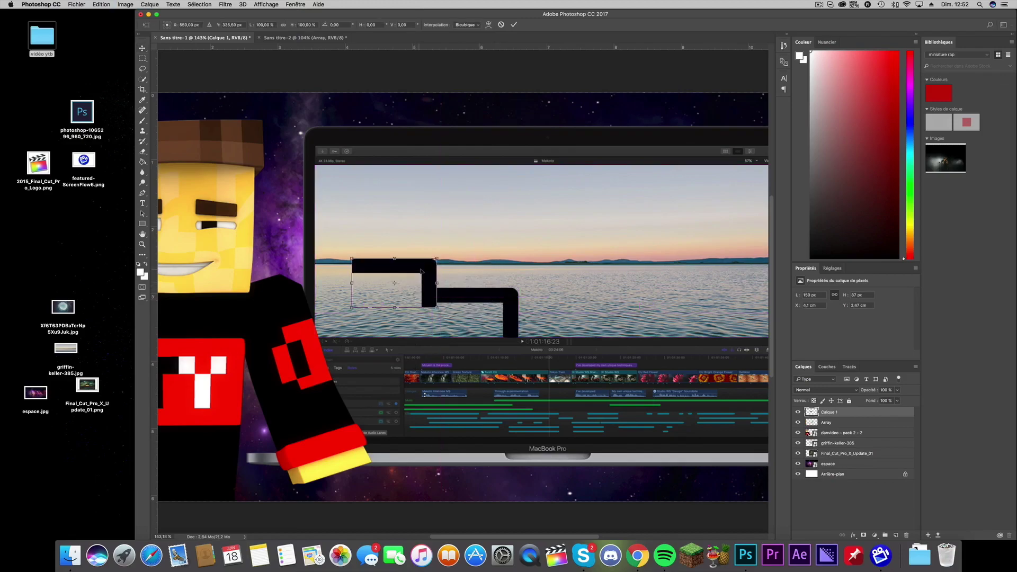
pyautogui.moveTo(497, 318); pyautogui.dragTo(335, 271)
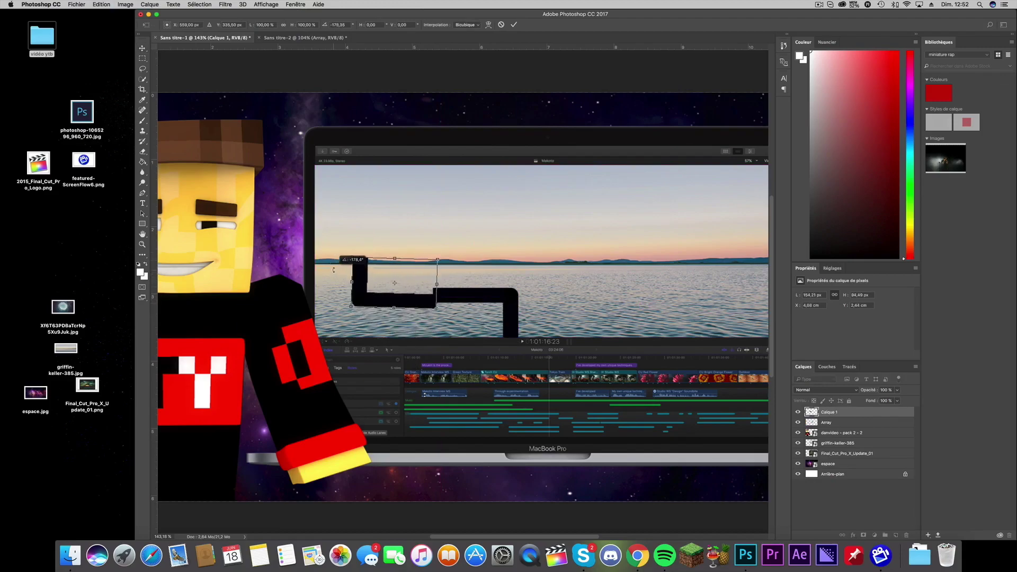
pyautogui.moveTo(395, 282); pyautogui.dragTo(465, 280)
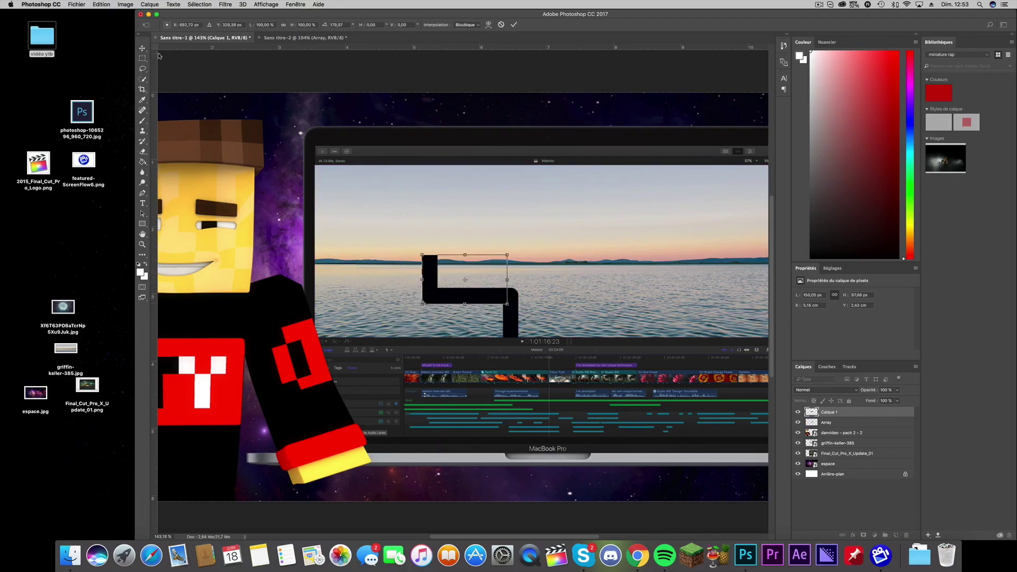
pyautogui.click(142, 48)
pyautogui.click(582, 176)
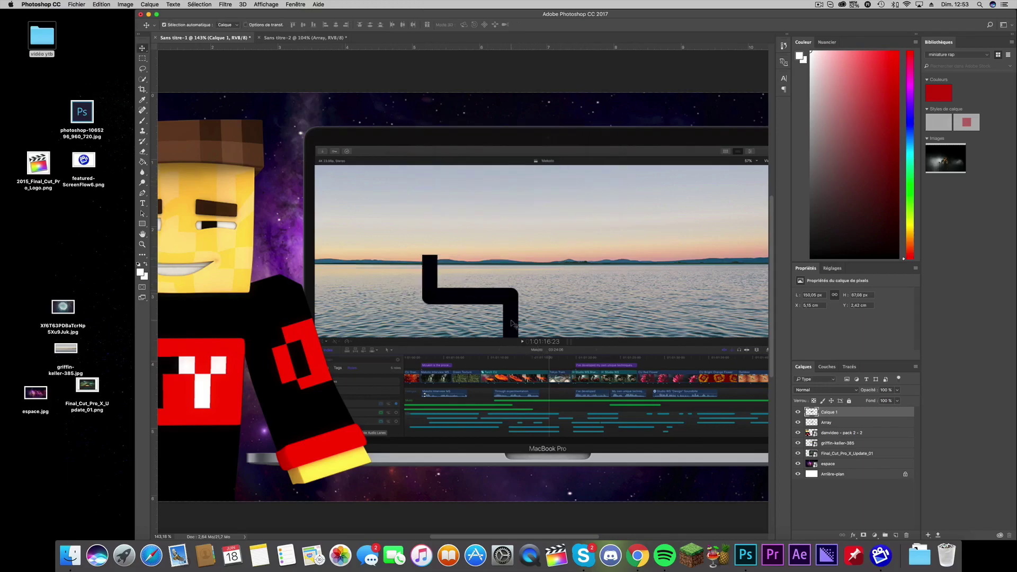
pyautogui.scroll(5, 510, 323)
pyautogui.scroll(-3, 418, 318)
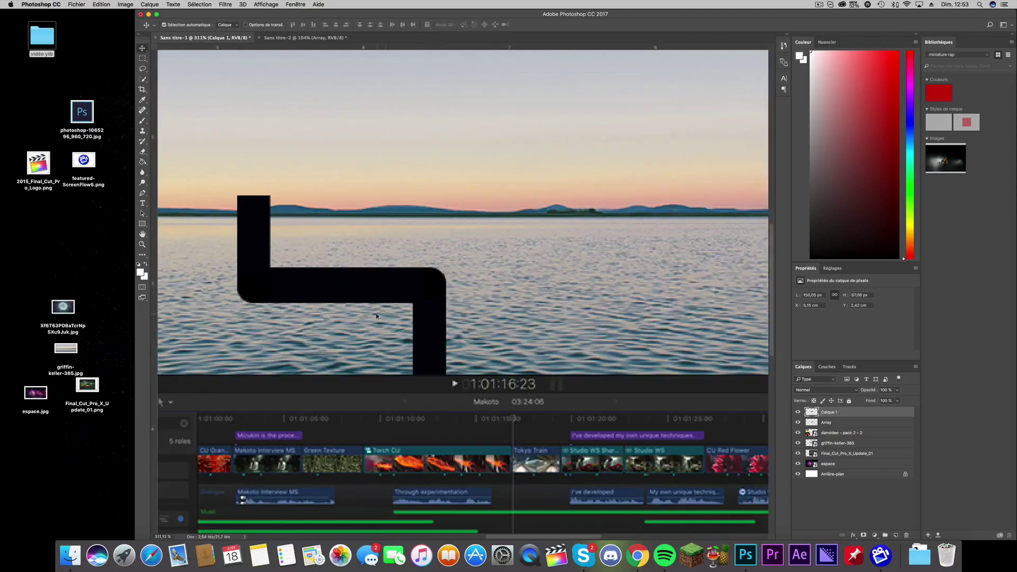
pyautogui.scroll(3, 358, 311)
pyautogui.scroll(-3, 368, 310)
pyautogui.scroll(-1, 368, 308)
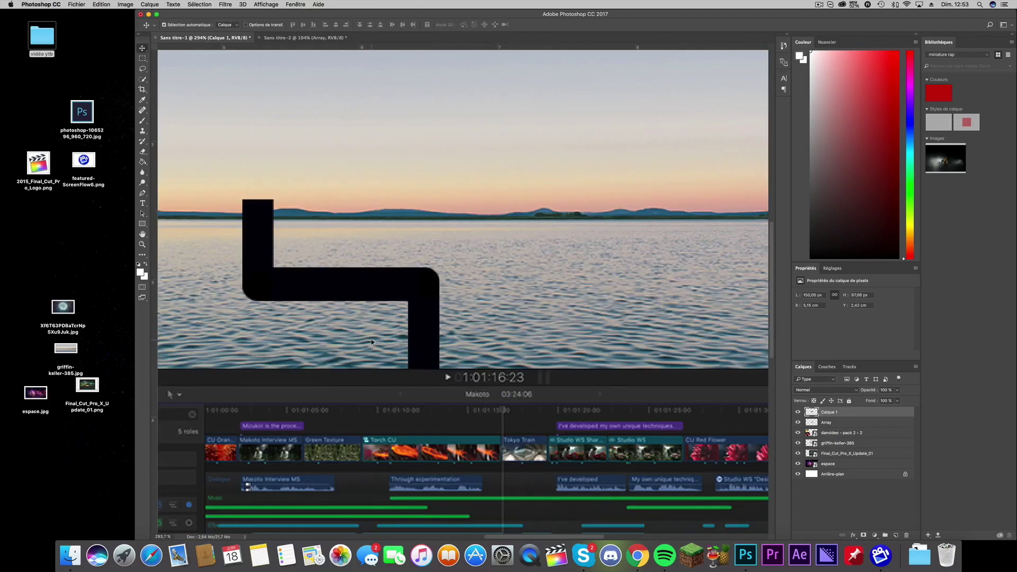
pyautogui.scroll(-1, 372, 342)
pyautogui.scroll(-2, 372, 342)
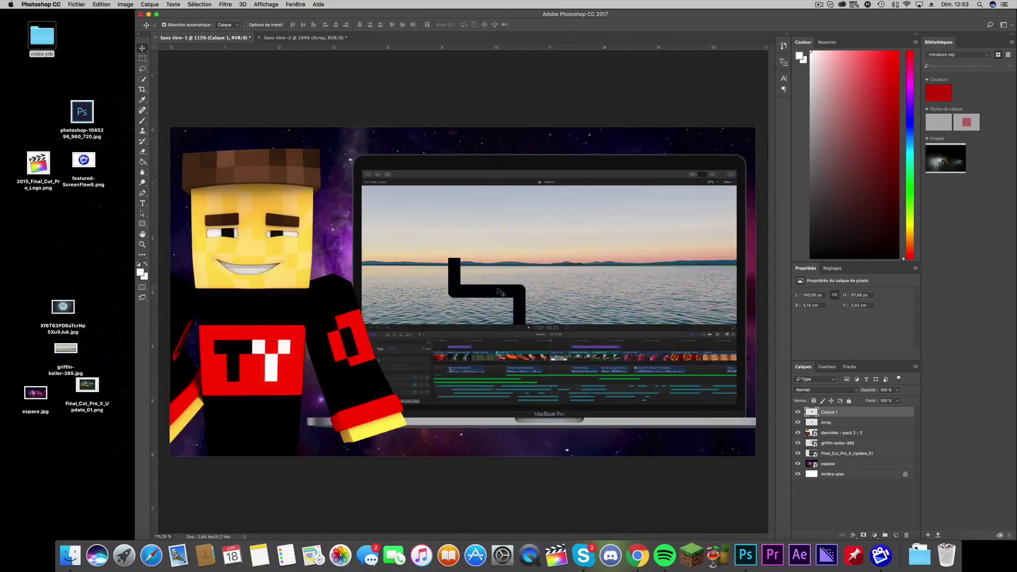
# Merge the two line pieces into one layer and place a shrunk blue camera icon atop the connector.
pyautogui.keyDown('shift'); pyautogui.click(851, 423); pyautogui.keyUp('shift')
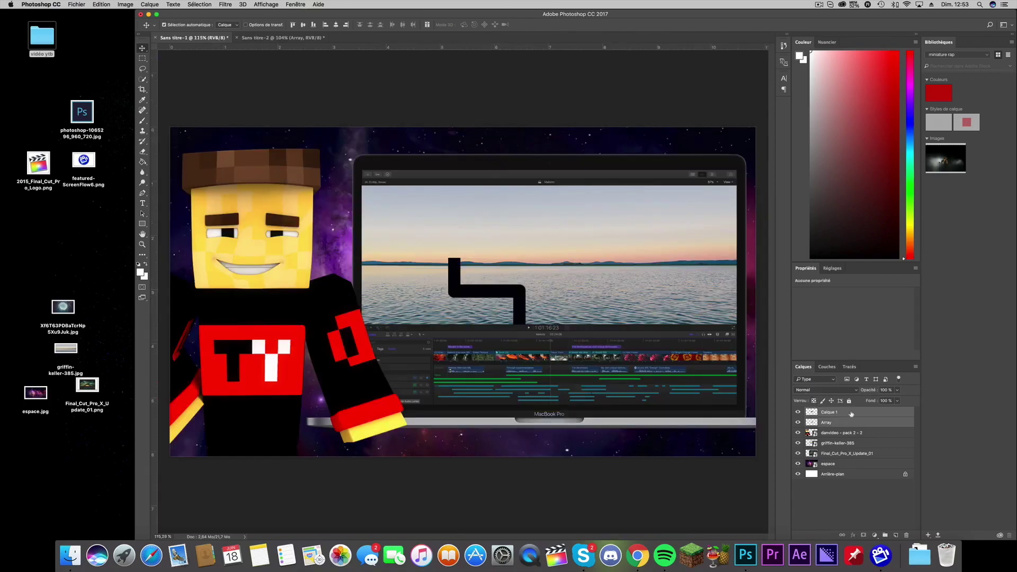
pyautogui.hotkey('ctrl', 'e')
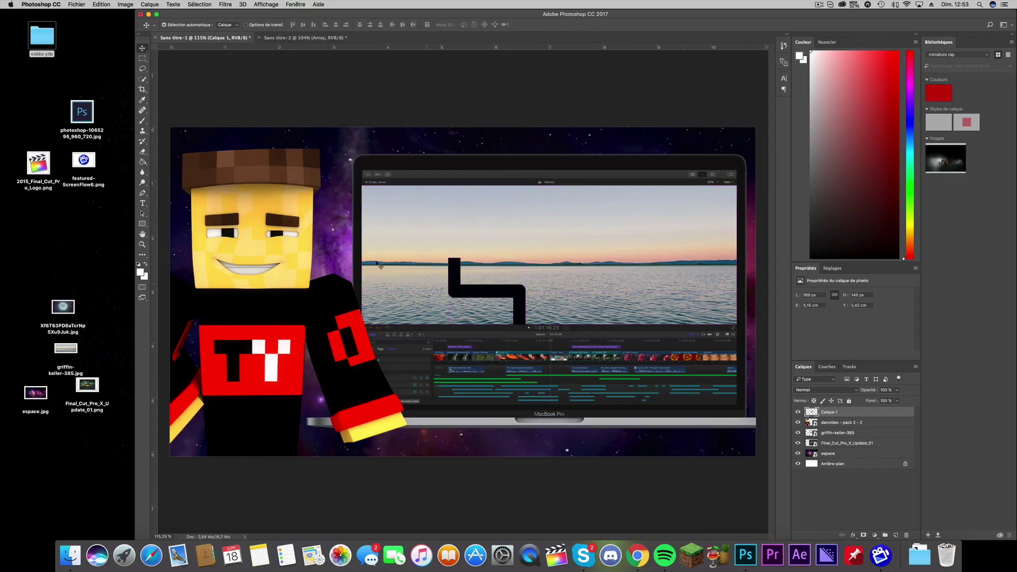
pyautogui.moveTo(99, 176); pyautogui.dragTo(461, 291)
pyautogui.moveTo(171, 126)
pyautogui.mouseDown()
pyautogui.moveTo(526, 334)
pyautogui.moveTo(355, 144)
pyautogui.moveTo(432, 228)
pyautogui.mouseUp()
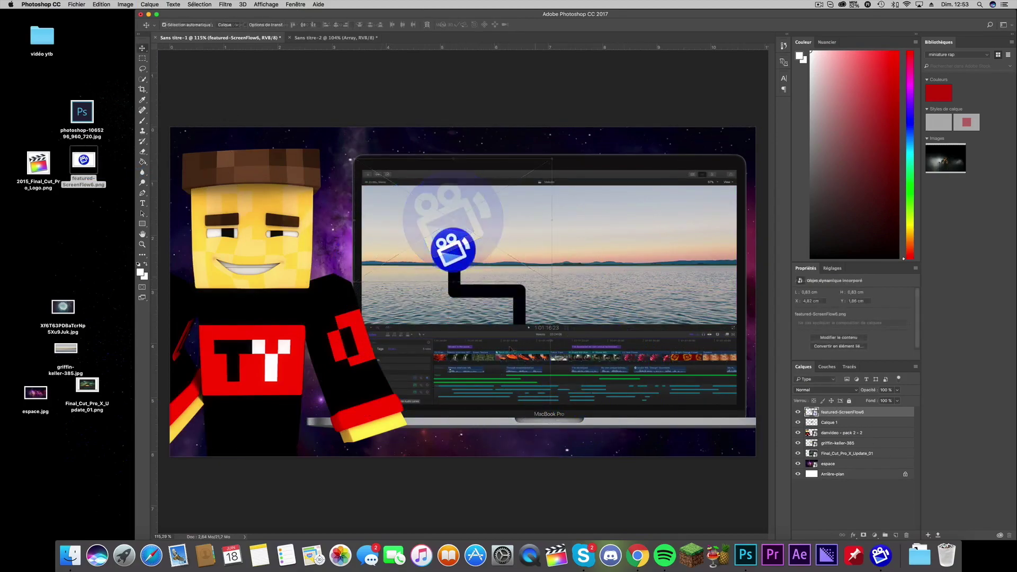
pyautogui.press('Return')
# Duplicate the connector, flip the copy horizontally beside the original, and drag in the Photoshop logo.
pyautogui.click(521, 319)
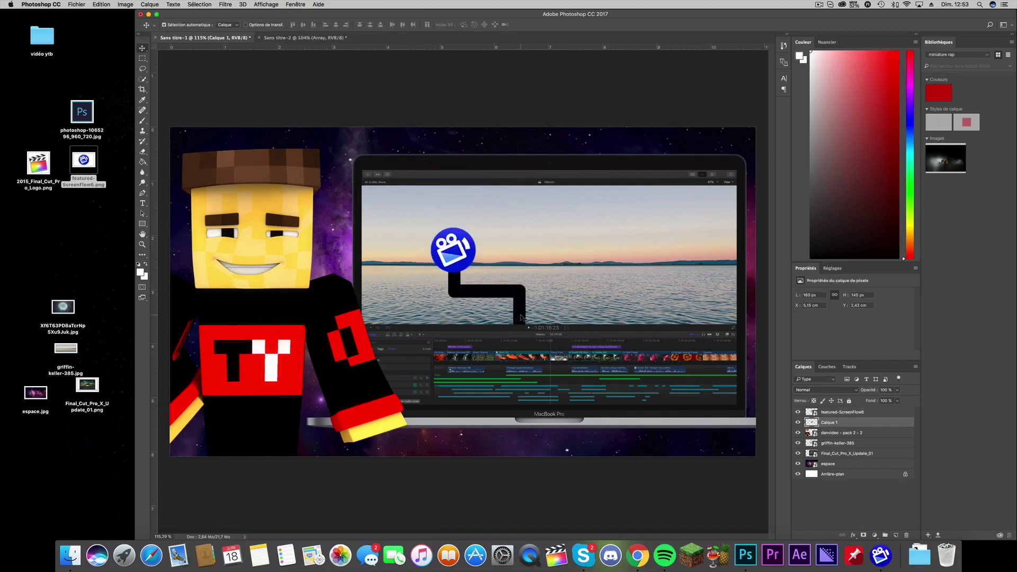
pyautogui.keyDown('alt'); pyautogui.moveTo(521, 319); pyautogui.dragTo(597, 312); pyautogui.keyUp('alt')
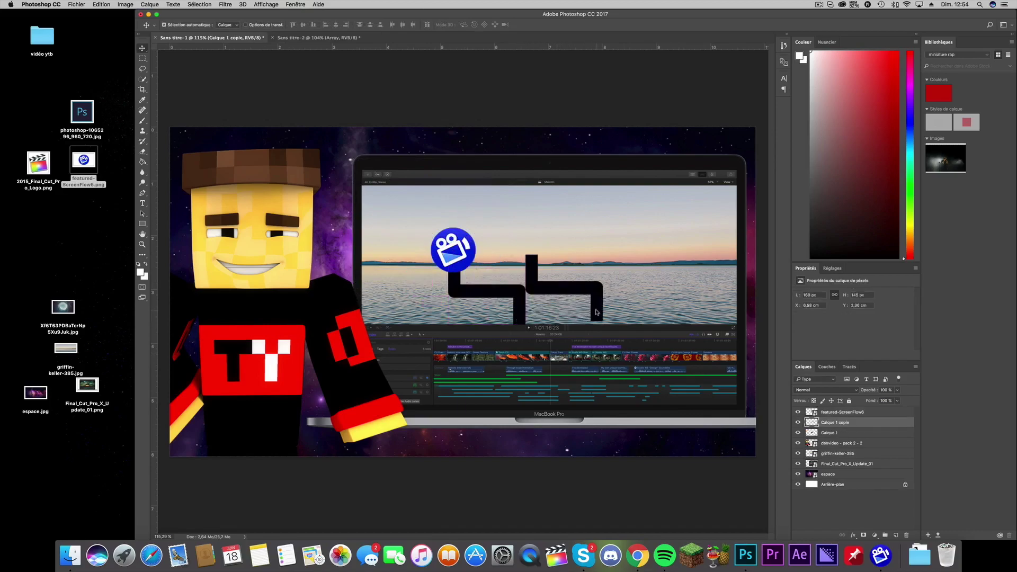
pyautogui.click(108, 6)
pyautogui.moveTo(119, 181)
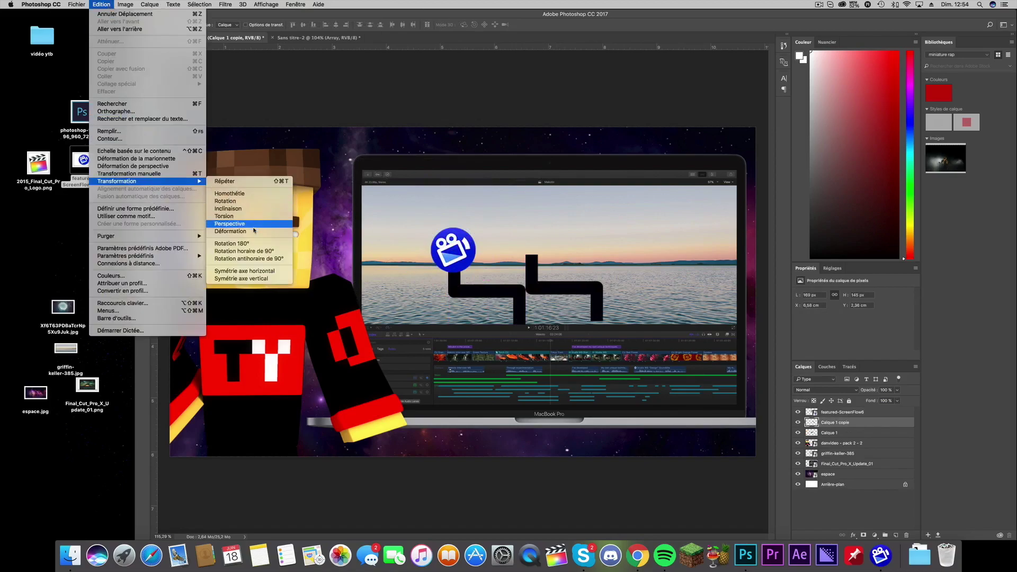
pyautogui.click(258, 272)
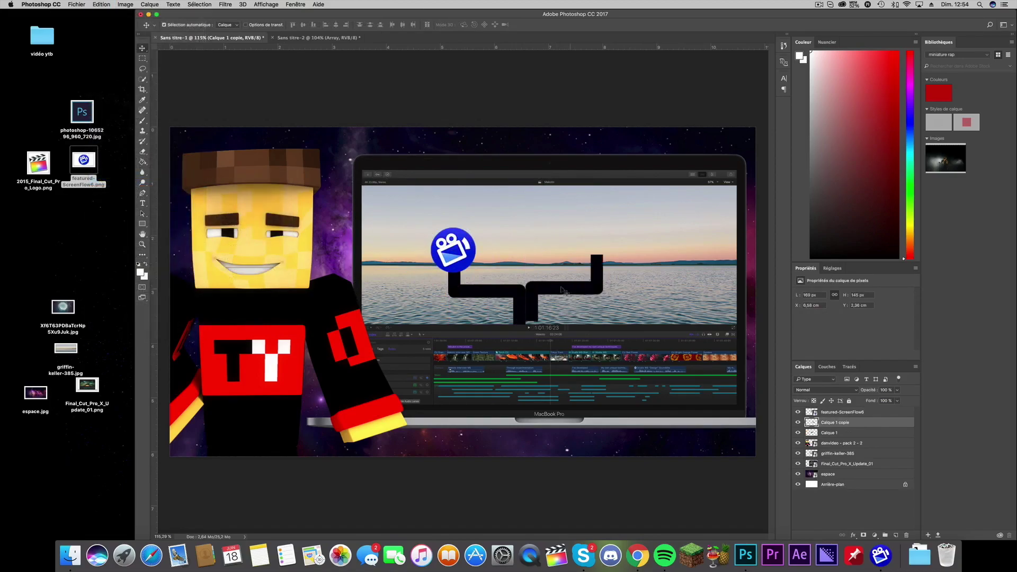
pyautogui.moveTo(563, 290); pyautogui.dragTo(602, 294)
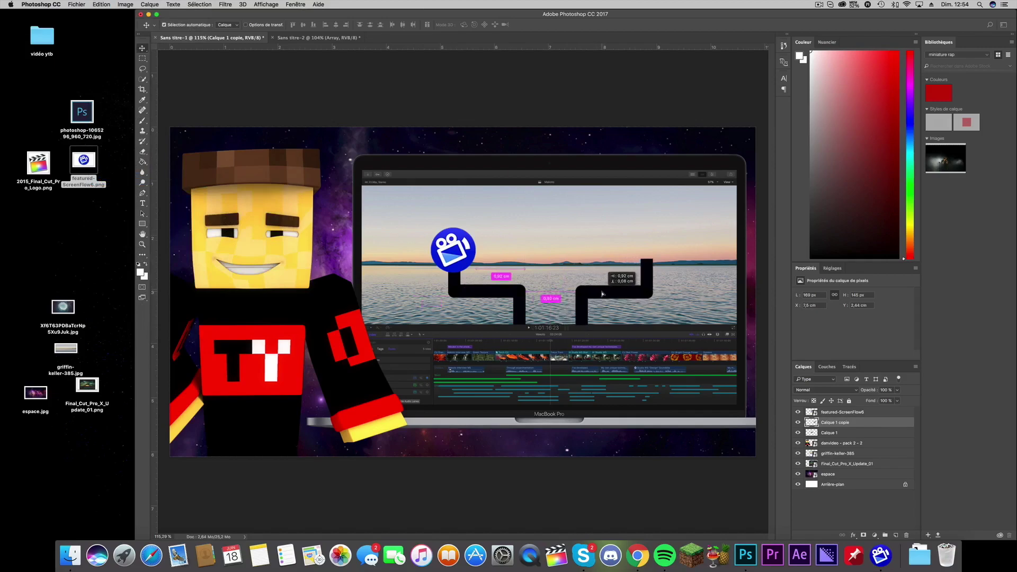
pyautogui.moveTo(82, 112); pyautogui.dragTo(553, 261)
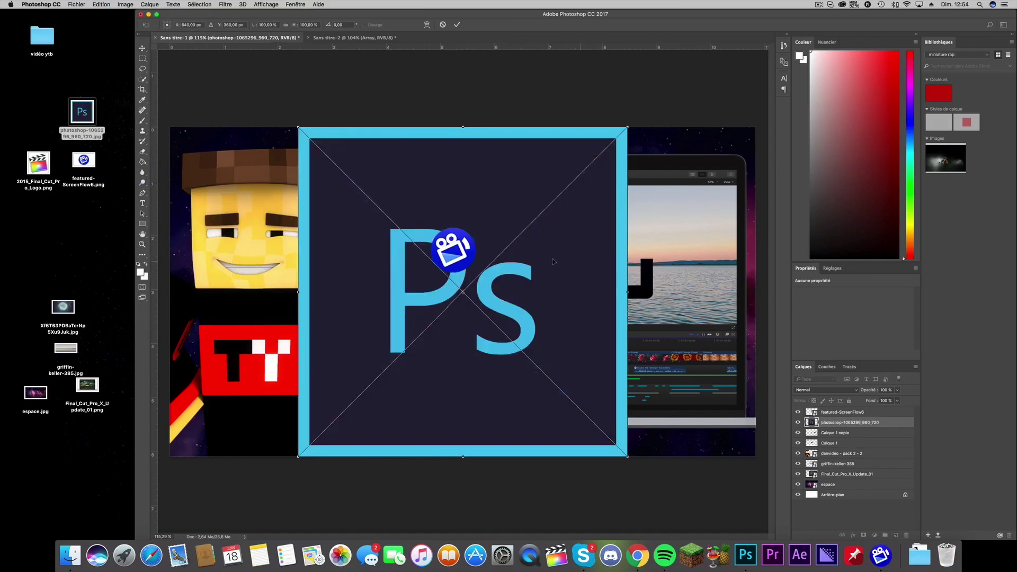
# Shrink the Photoshop logo and set it atop the right connector line, mirroring the camera icon.
pyautogui.moveTo(316, 143)
pyautogui.mouseDown()
pyautogui.moveTo(509, 287)
pyautogui.moveTo(557, 374)
pyautogui.moveTo(604, 414)
pyautogui.moveTo(471, 293)
pyautogui.moveTo(459, 224)
pyautogui.moveTo(432, 221)
pyautogui.moveTo(625, 254)
pyautogui.moveTo(661, 246)
pyautogui.moveTo(646, 249)
pyautogui.mouseUp()
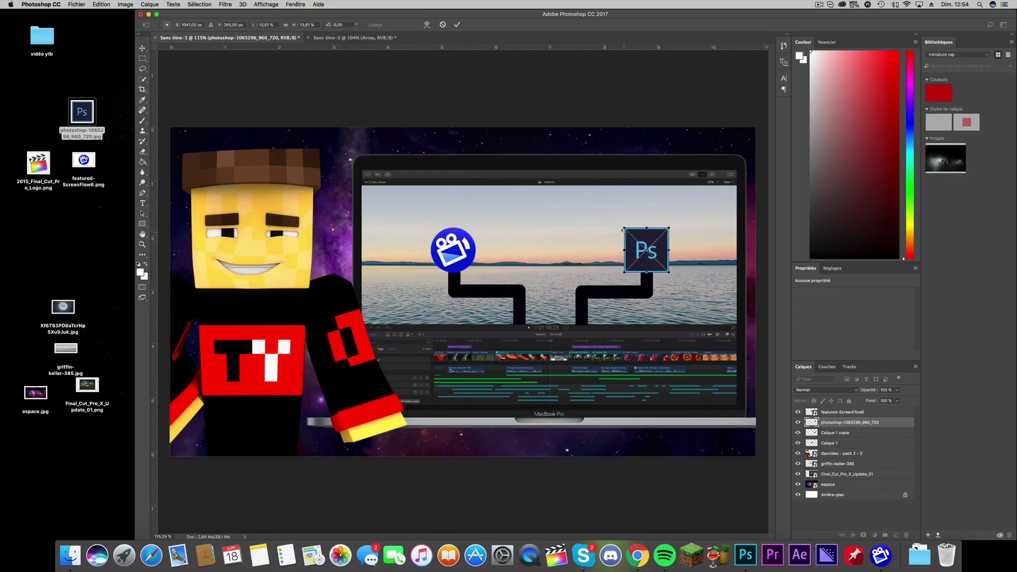
pyautogui.press('v')
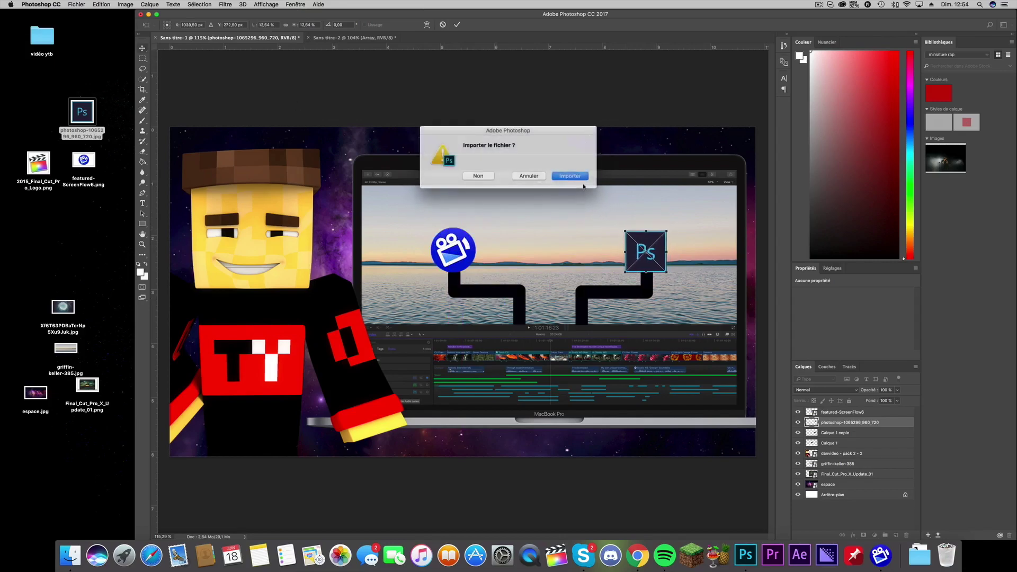
pyautogui.press('Return')
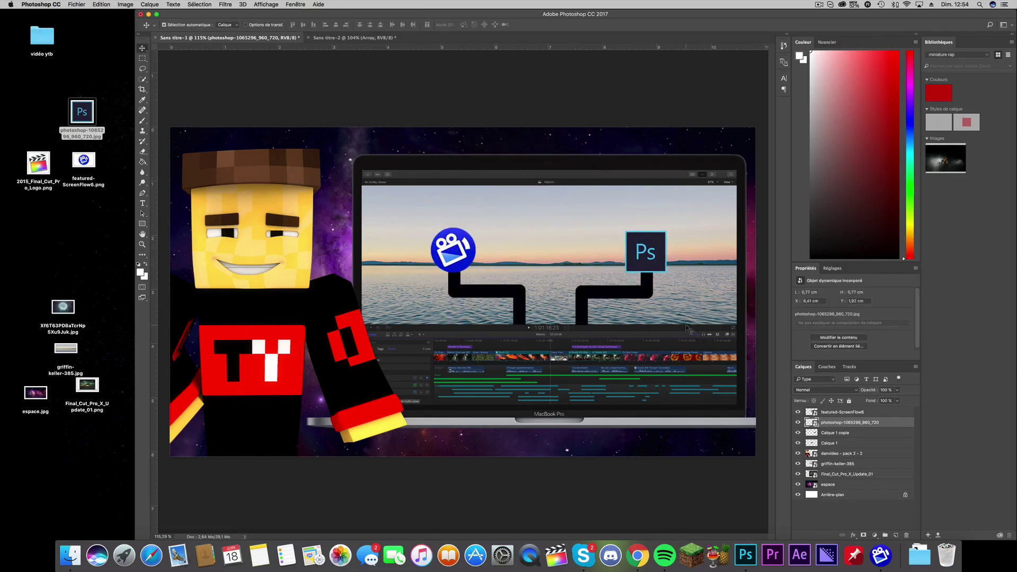
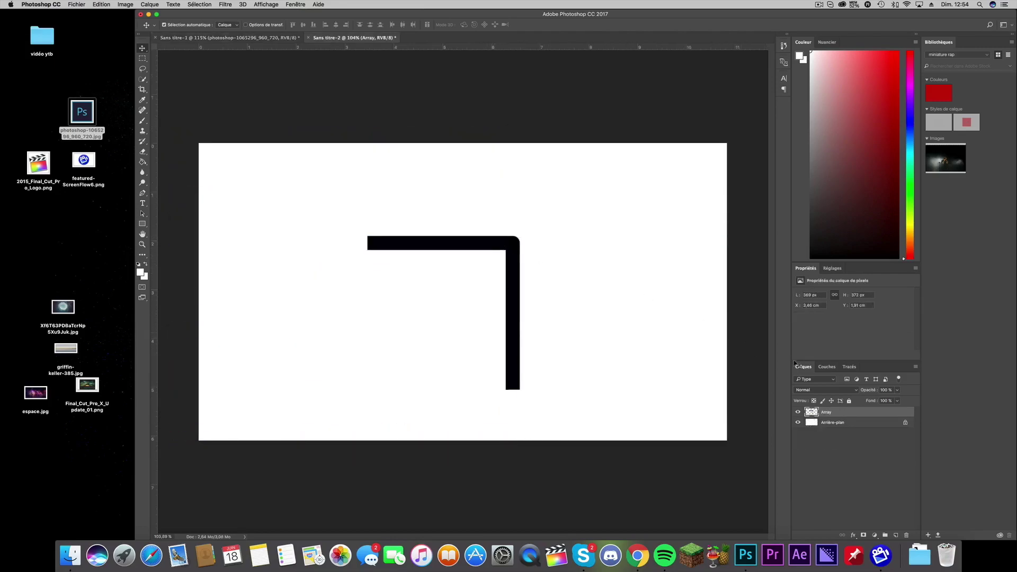
# Duplicate the Array connector layer into the Sans titre-1 thumbnail document.
pyautogui.rightClick(846, 418)
pyautogui.click(869, 247)
pyautogui.click(522, 267)
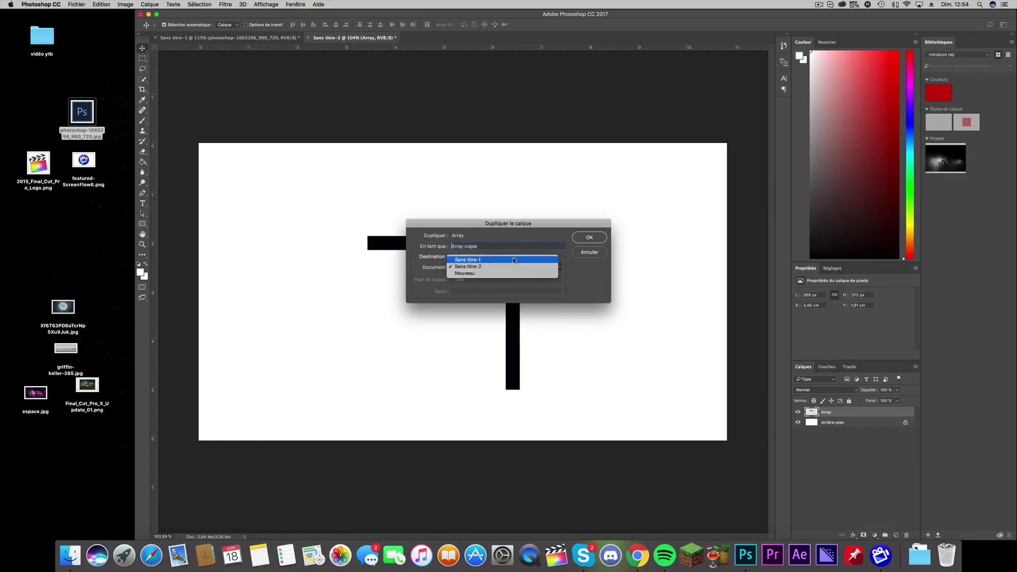
pyautogui.click(515, 260)
pyautogui.click(587, 237)
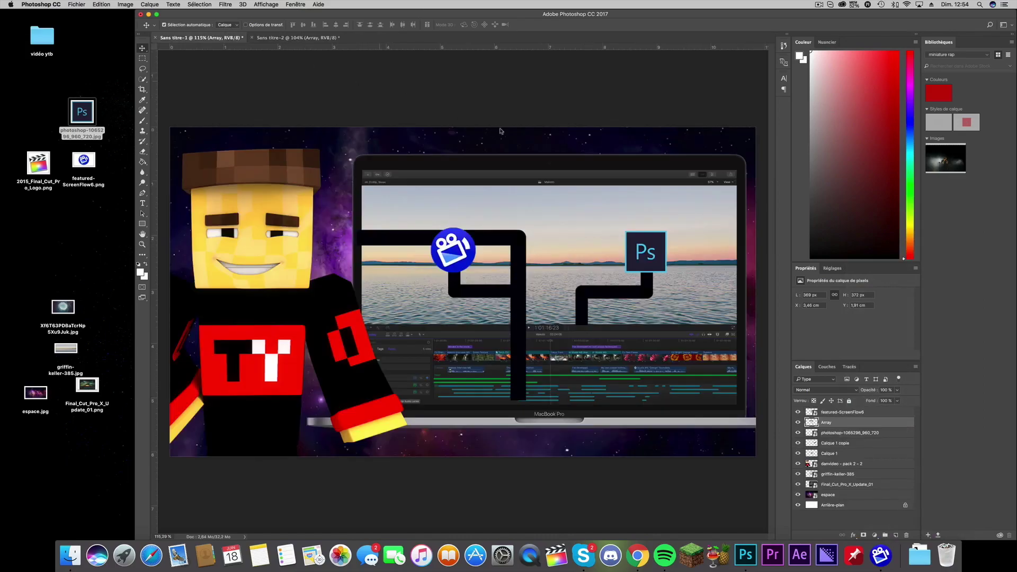
# Move the copied connector onto the MacBook screen between the two app icons.
pyautogui.moveTo(522, 278); pyautogui.dragTo(521, 274)
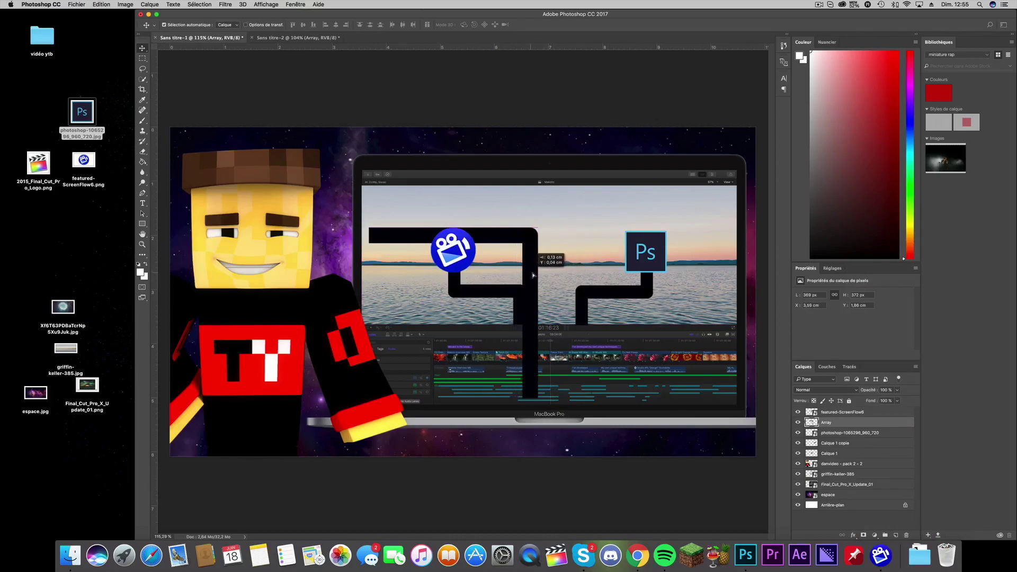
pyautogui.moveTo(521, 274)
pyautogui.mouseDown()
pyautogui.moveTo(521, 310)
pyautogui.moveTo(596, 232)
pyautogui.moveTo(612, 316)
pyautogui.mouseUp()
pyautogui.scroll(3, 522, 310)
pyautogui.scroll(2, 522, 310)
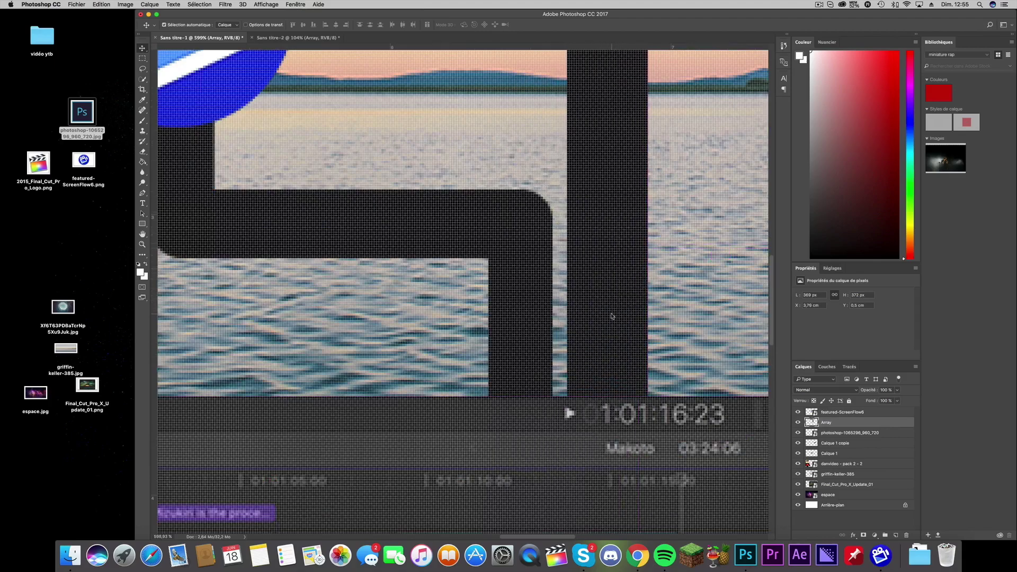
pyautogui.scroll(-5, 554, 357)
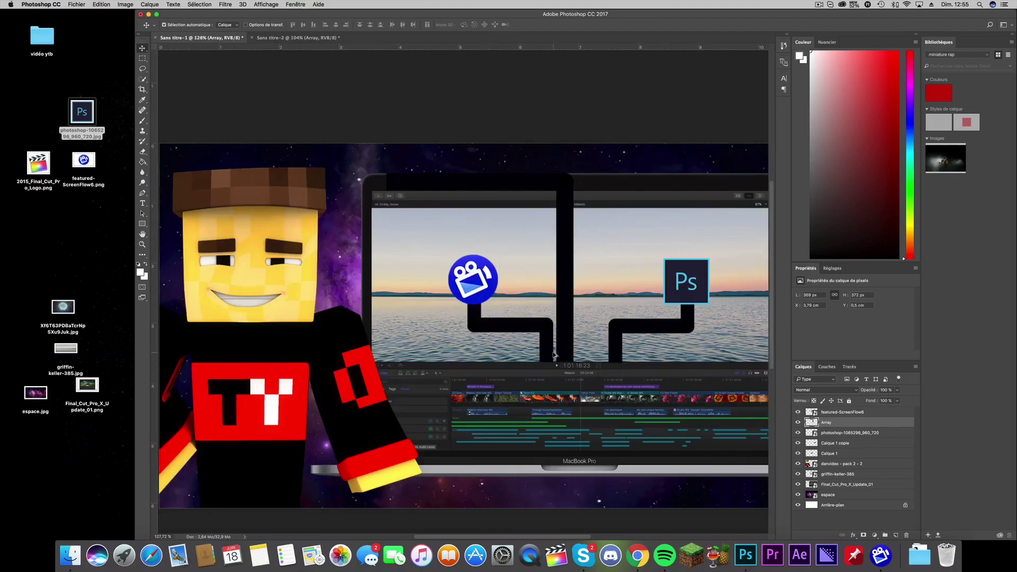
pyautogui.scroll(1, 554, 355)
# Shrink the connector slightly and shift it right to centre it, then apply the transform.
pyautogui.press('super+t')
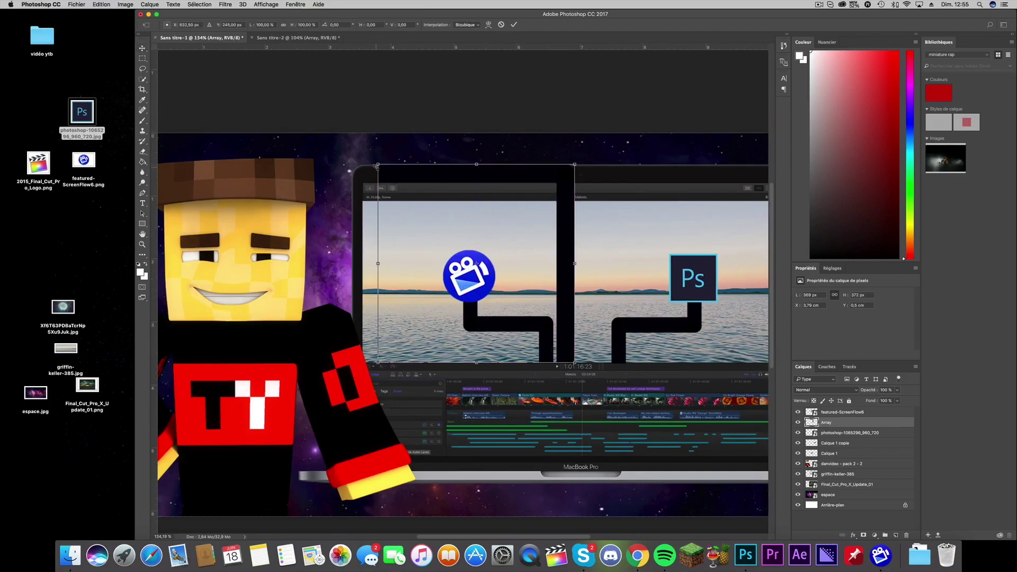
pyautogui.moveTo(378, 165); pyautogui.dragTo(409, 185)
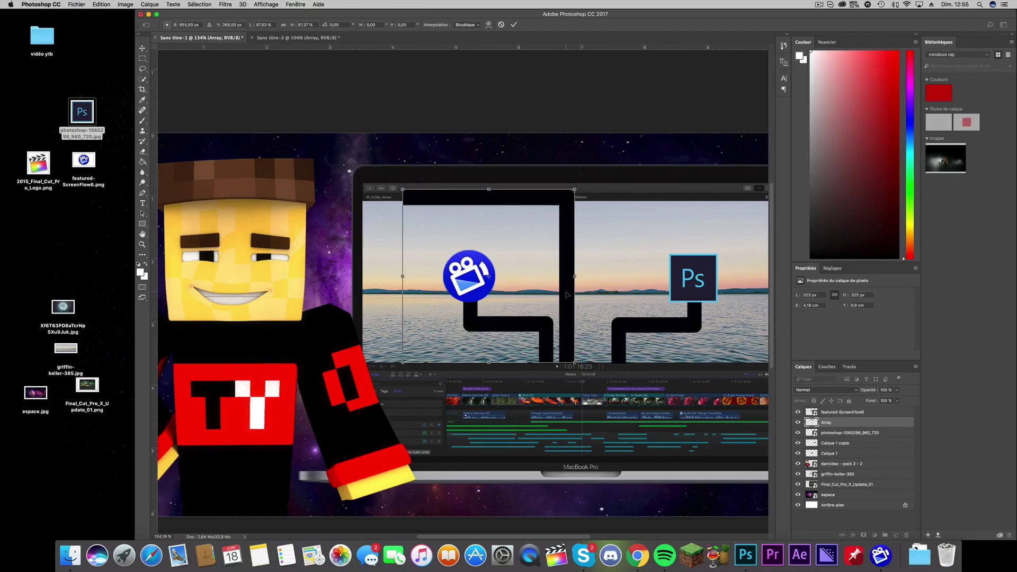
pyautogui.moveTo(567, 294); pyautogui.dragTo(584, 293)
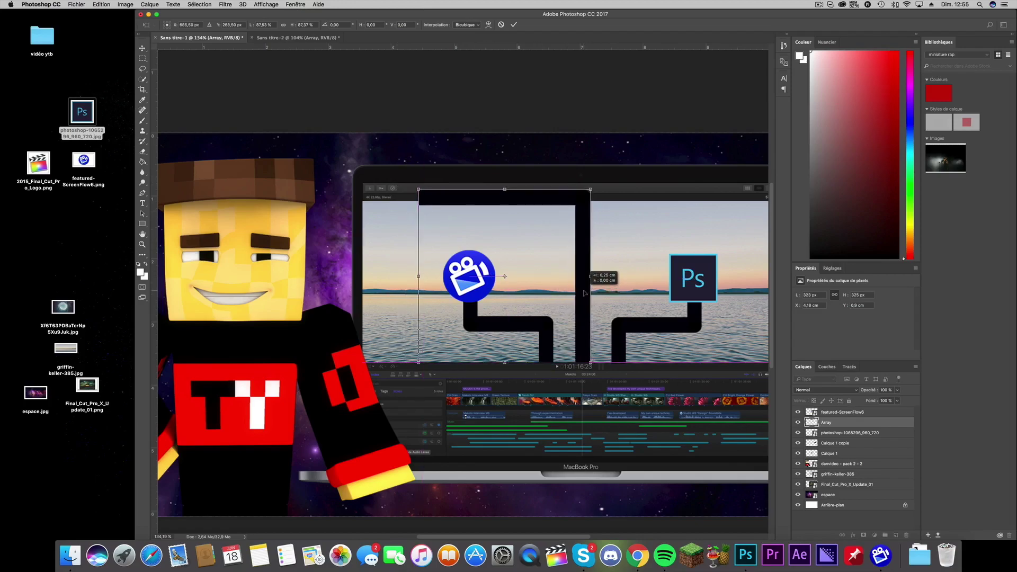
pyautogui.click(143, 48)
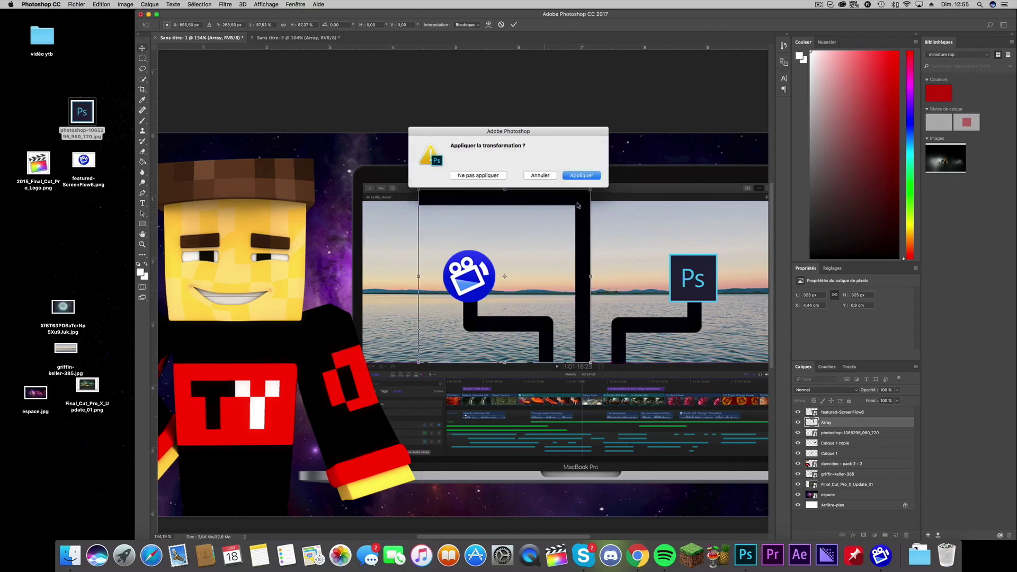
pyautogui.click(570, 178)
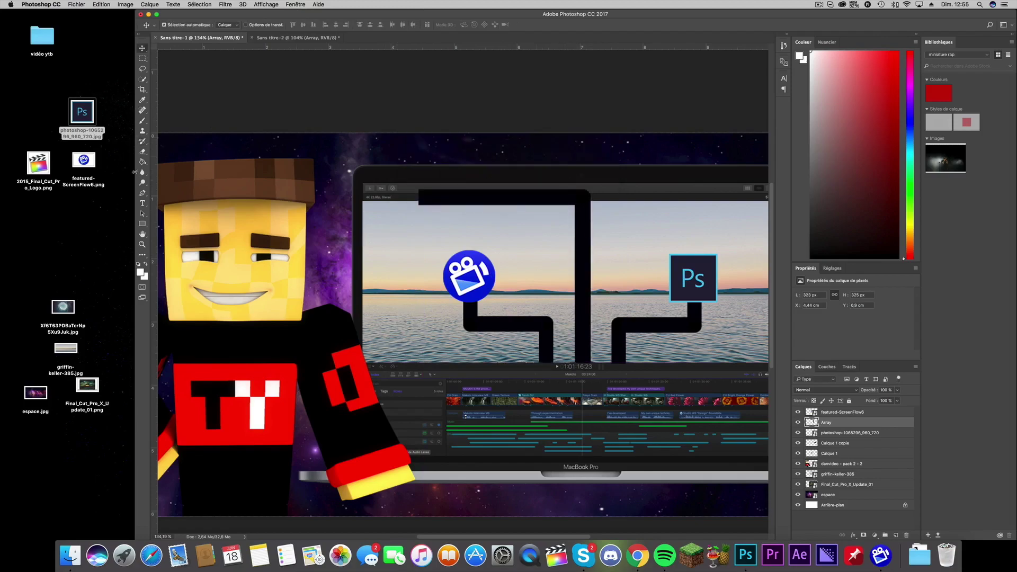
# Marquee-select the connector's top bar for removal.
pyautogui.click(142, 58)
pyautogui.moveTo(408, 177)
pyautogui.mouseDown()
pyautogui.moveTo(641, 278)
pyautogui.moveTo(681, 281)
pyautogui.mouseUp()
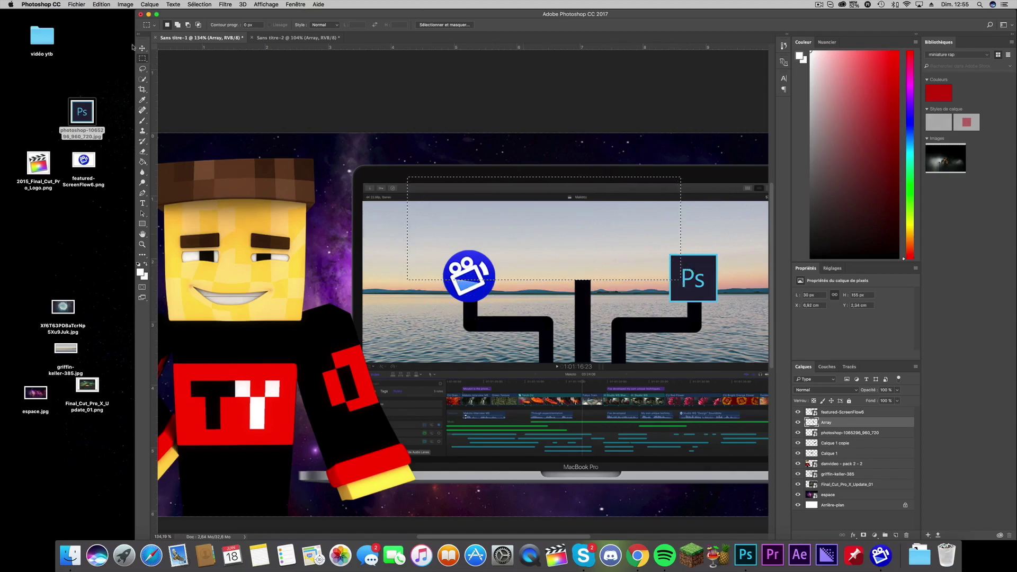
pyautogui.press('v')
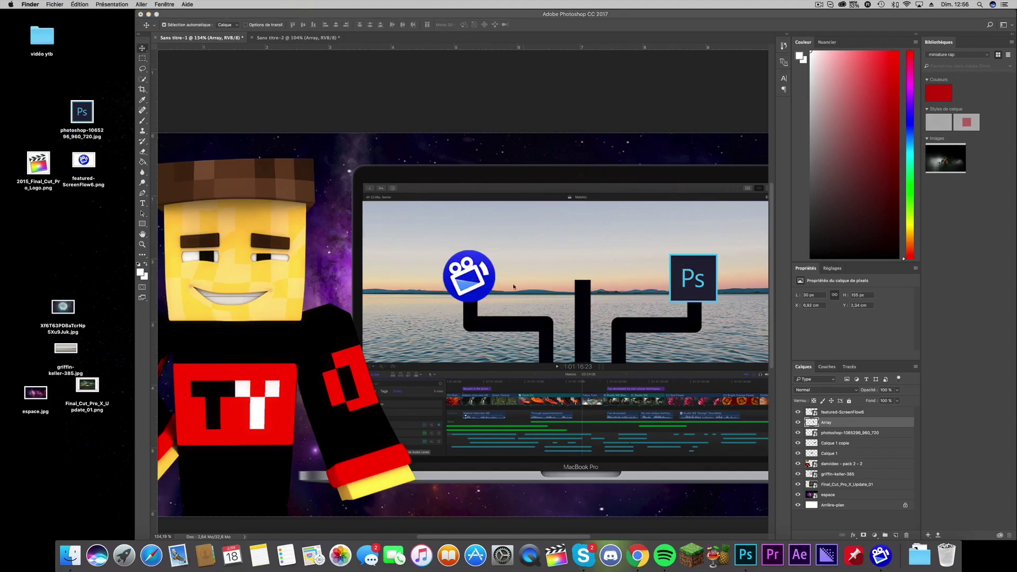
# Place the Final Cut Pro logo, scaled down, on top of the central connector line.
pyautogui.moveTo(38, 163); pyautogui.dragTo(653, 239)
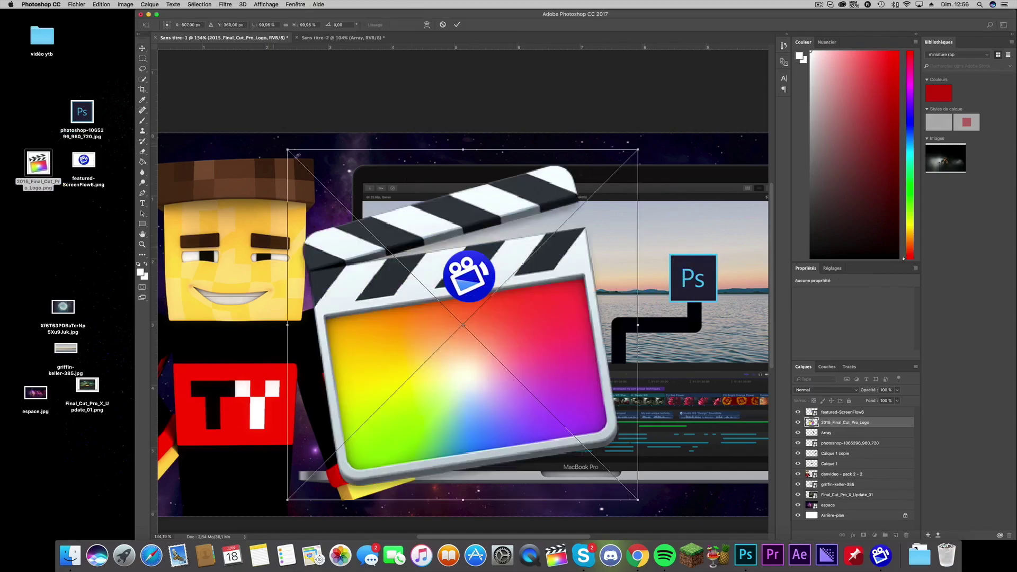
pyautogui.moveTo(289, 150); pyautogui.dragTo(504, 366)
pyautogui.moveTo(534, 411); pyautogui.dragTo(559, 215)
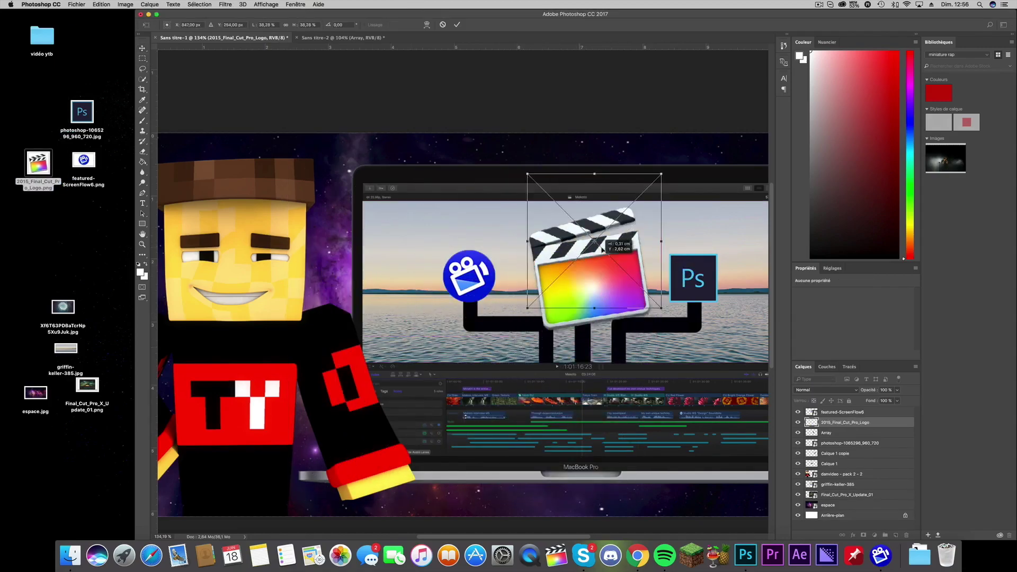
pyautogui.moveTo(530, 170); pyautogui.dragTo(586, 224)
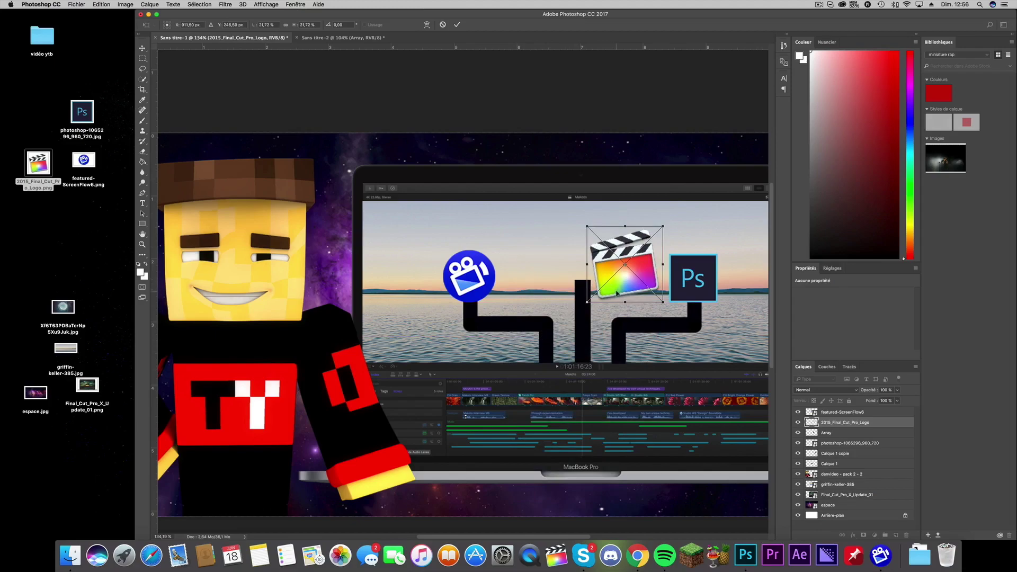
pyautogui.moveTo(612, 292); pyautogui.dragTo(570, 280)
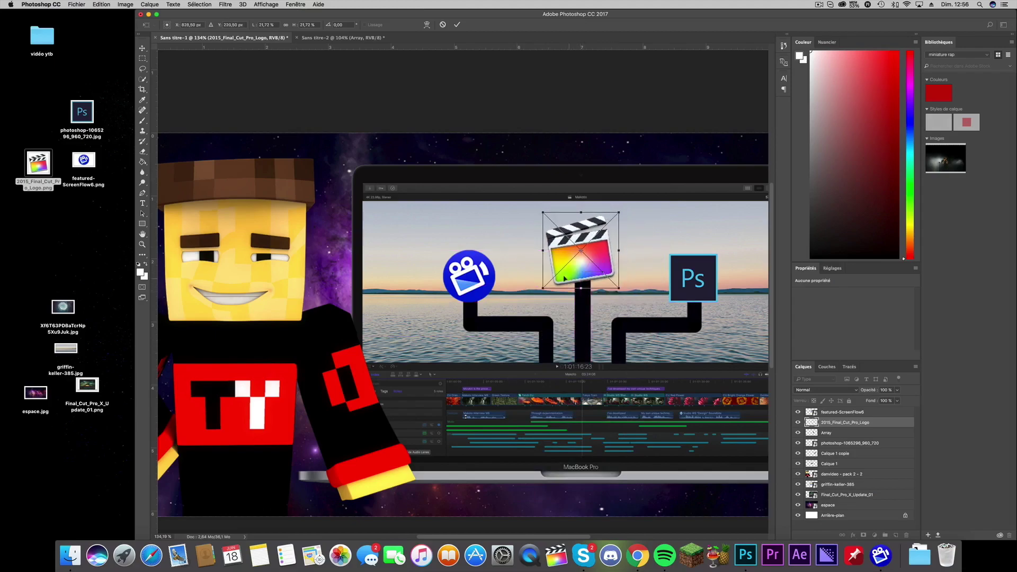
pyautogui.click(142, 48)
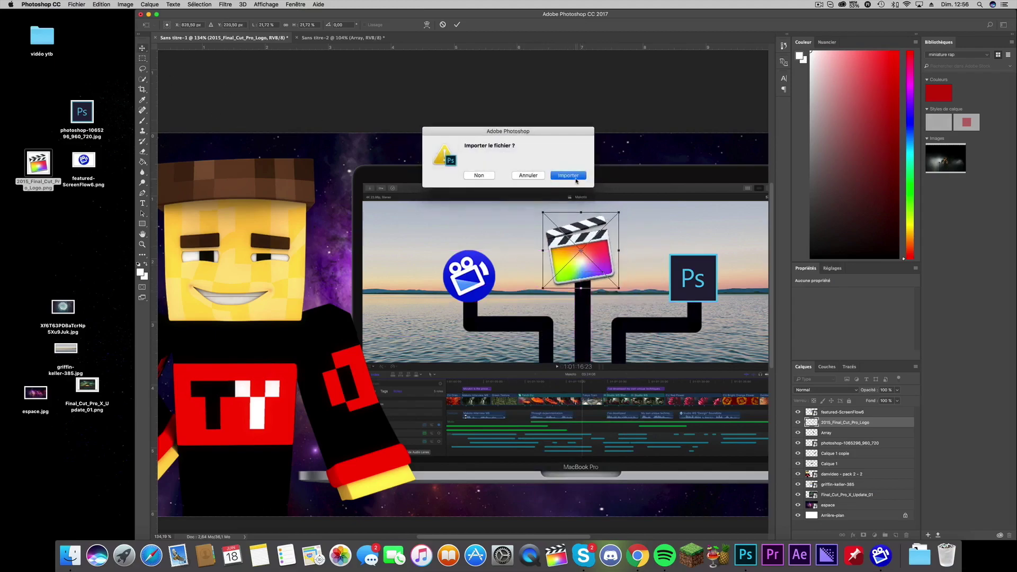
pyautogui.click(570, 174)
pyautogui.scroll(-2, 552, 253)
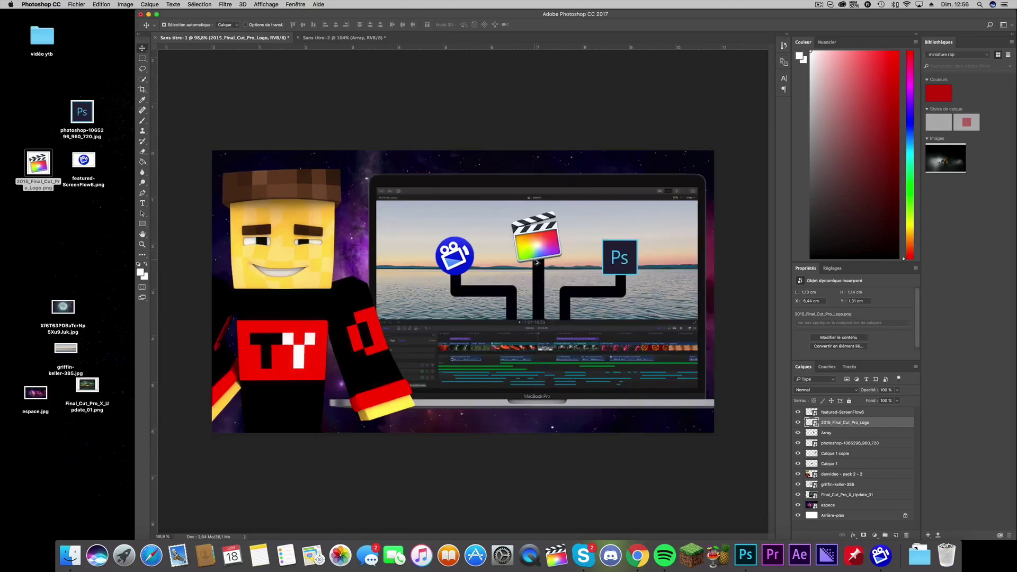
pyautogui.scroll(1, 536, 262)
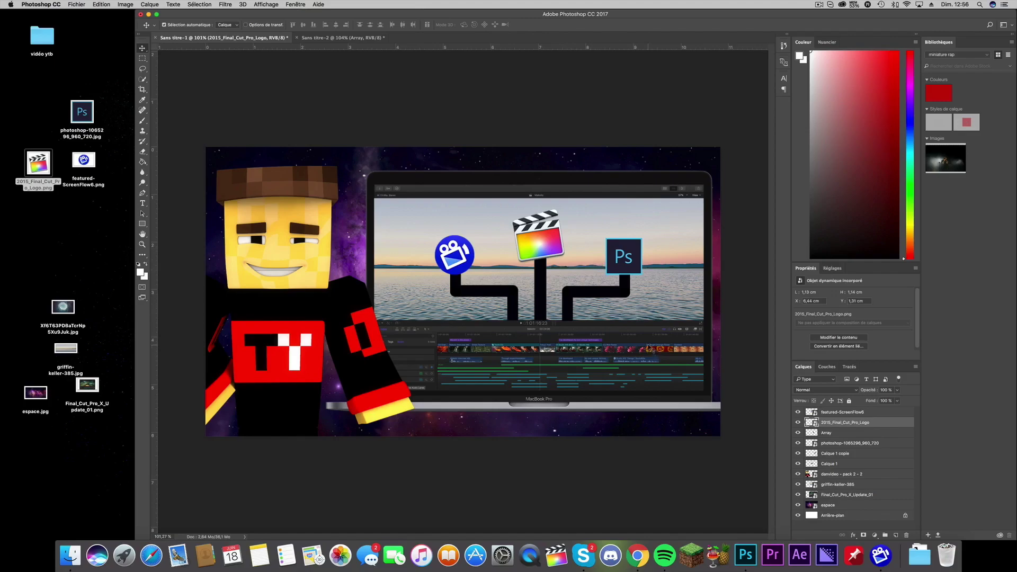
# Add an empty Calque 2 layer above the Final Cut Pro logo, cancelling its Layer Style dialog.
pyautogui.click(896, 536)
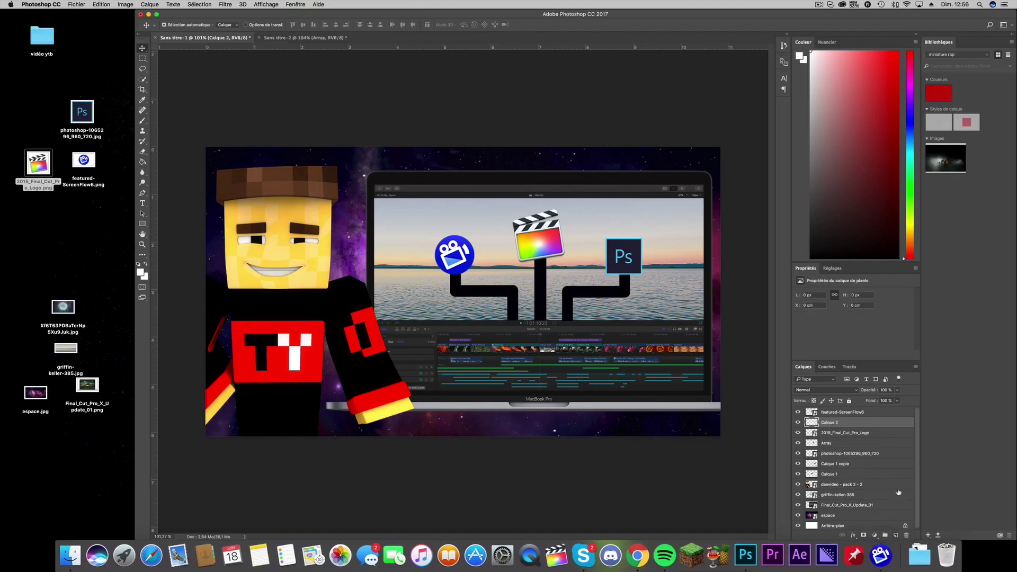
pyautogui.doubleClick(820, 423)
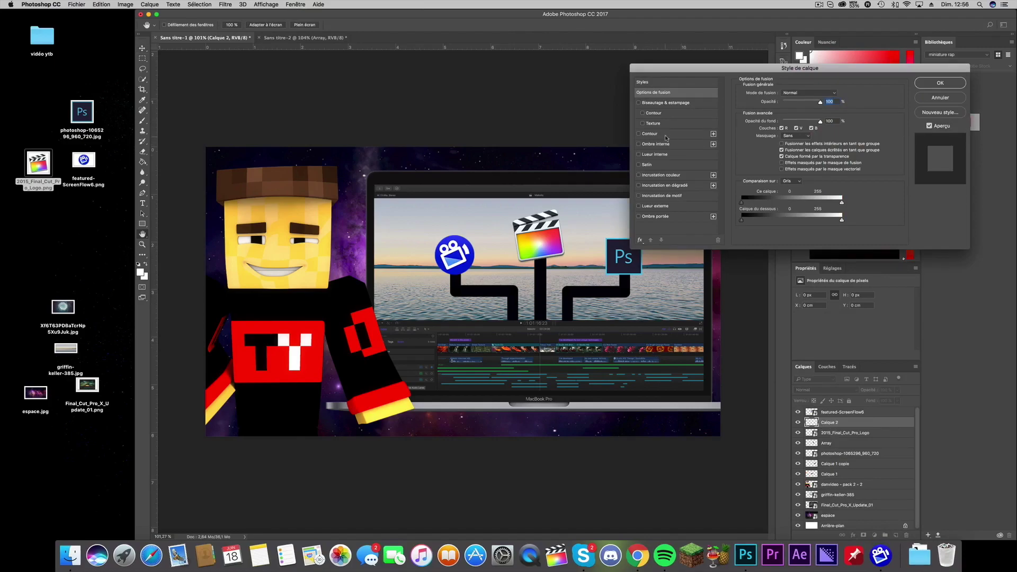
pyautogui.click(940, 98)
pyautogui.press('BackSpace')
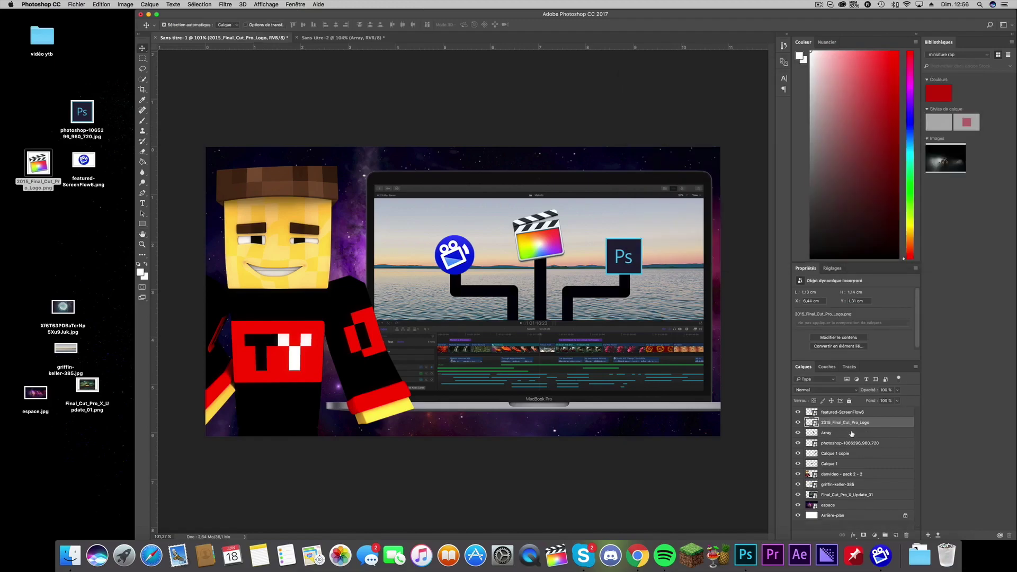
pyautogui.click(896, 536)
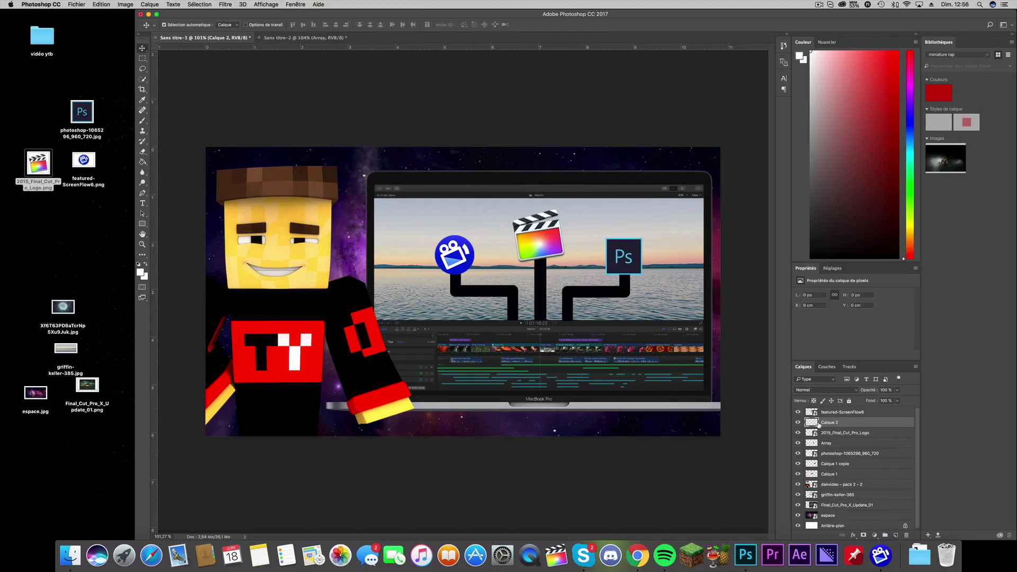
pyautogui.doubleClick(819, 424)
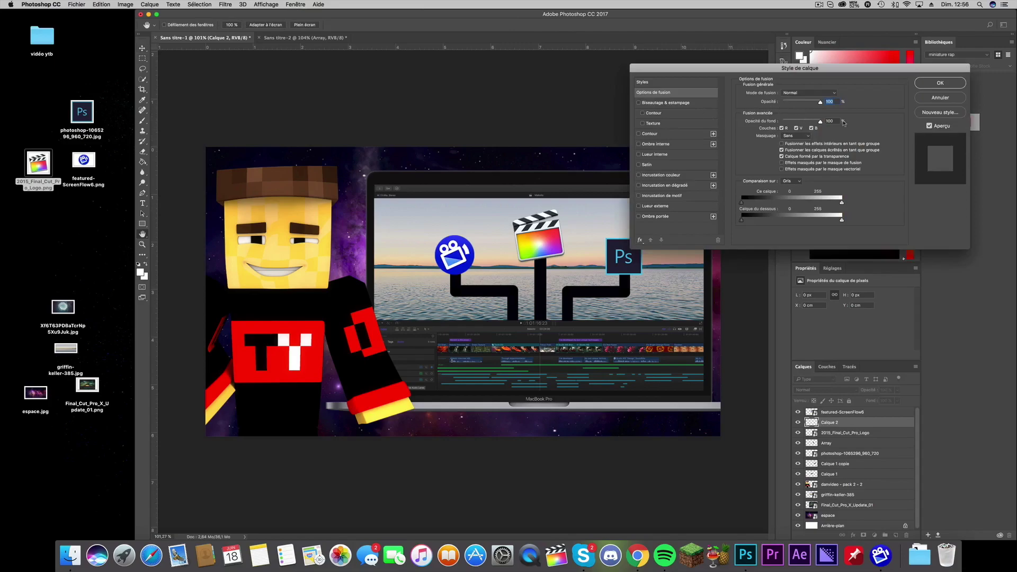
pyautogui.click(934, 101)
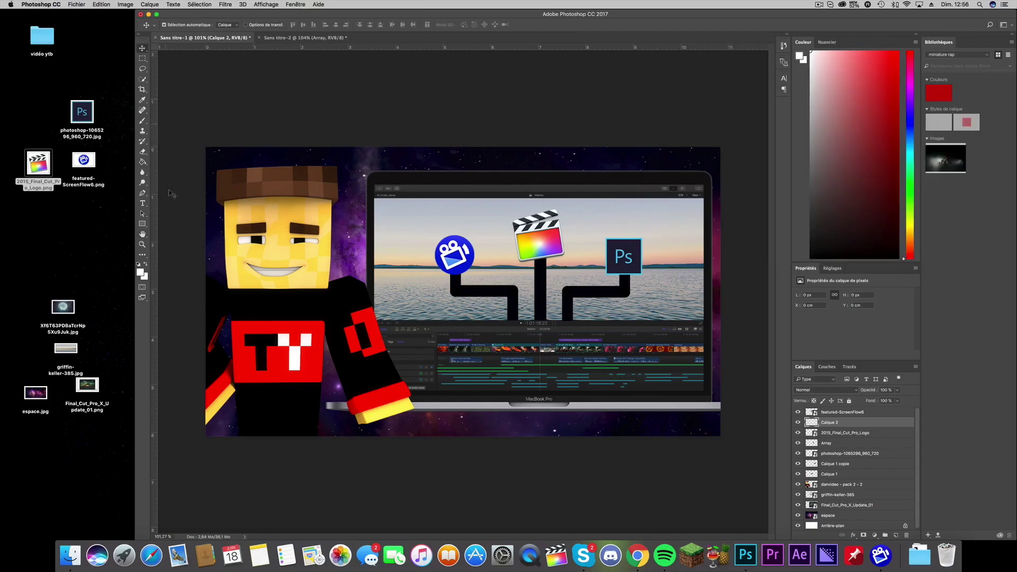
# Draw a white rectangle covering the whole image and move Calque 2 above featured-ScreenFlow6.
pyautogui.click(143, 225)
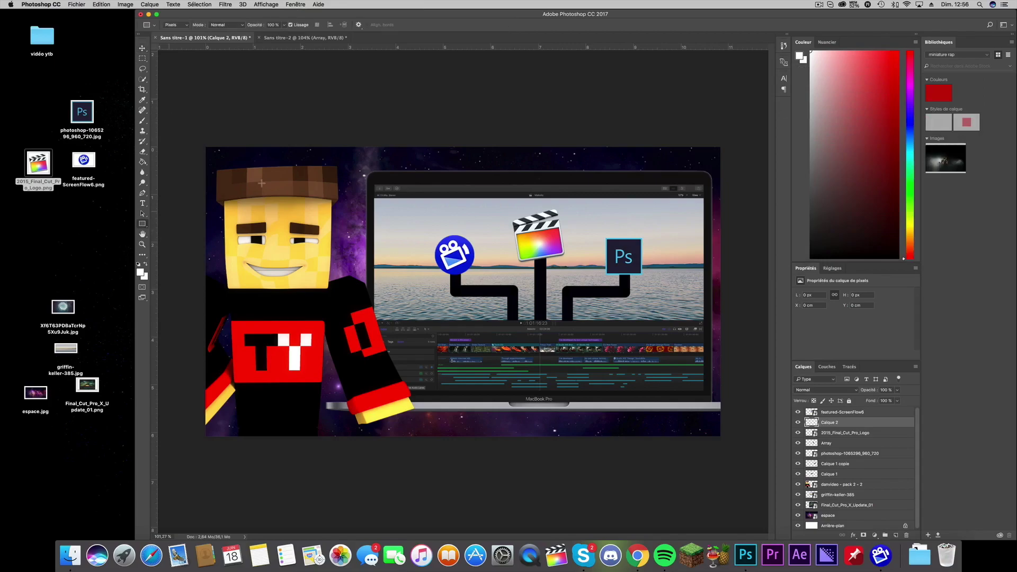
pyautogui.moveTo(177, 123); pyautogui.dragTo(740, 447)
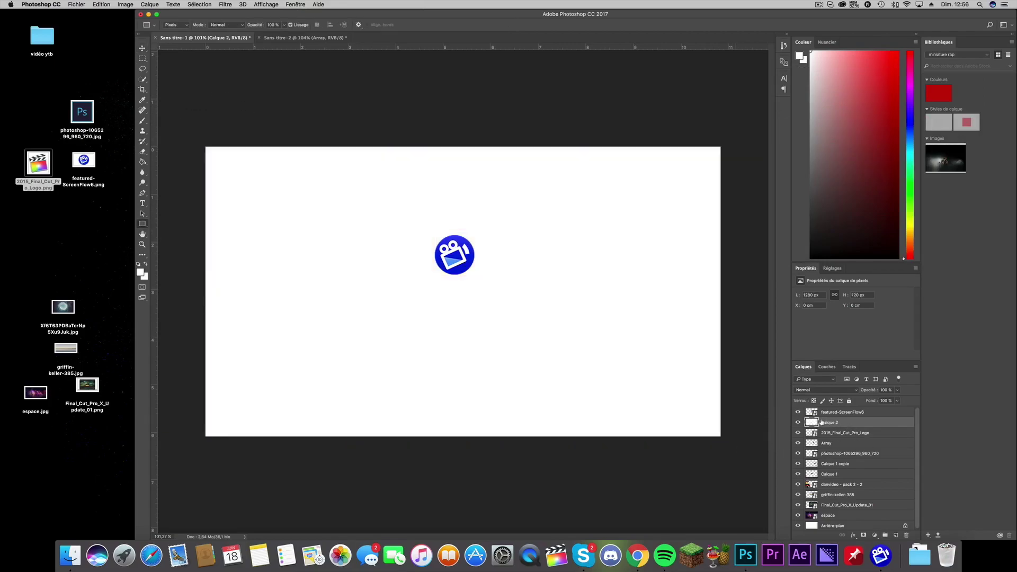
pyautogui.moveTo(821, 423); pyautogui.dragTo(820, 416)
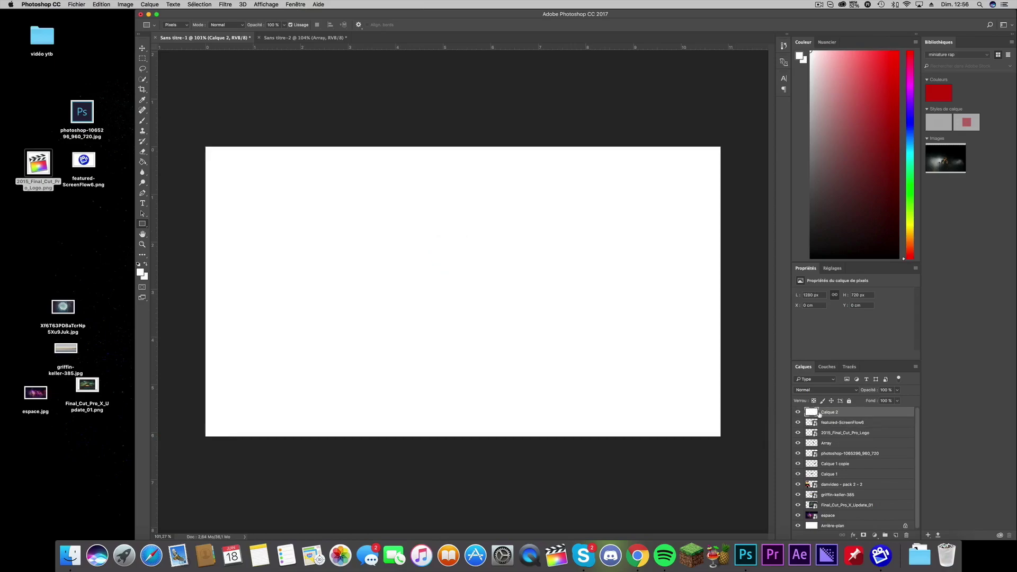
# Give Calque 2 fill opacity 0 and an inside 15 px stroke.
pyautogui.doubleClick(819, 414)
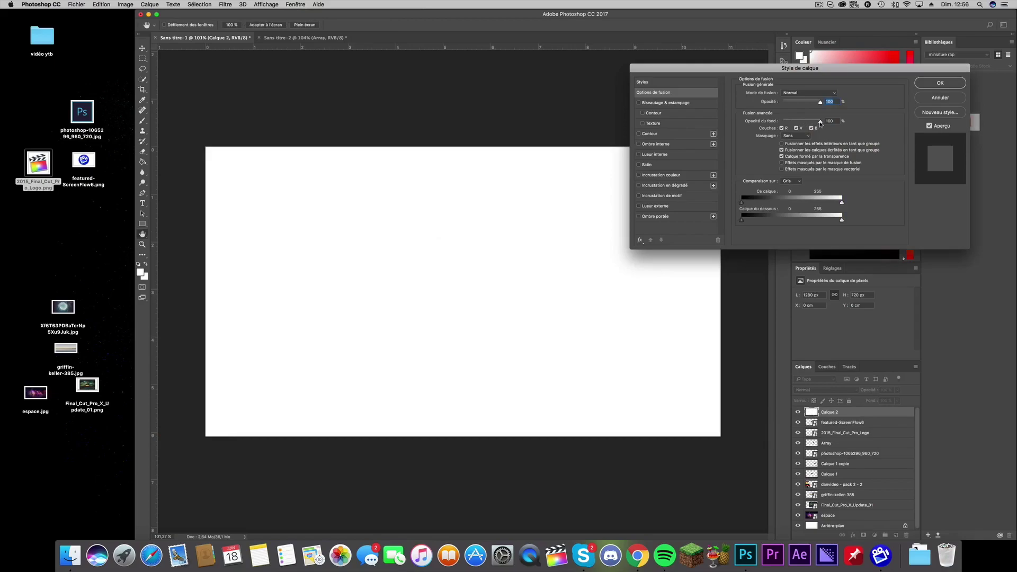
pyautogui.moveTo(821, 123); pyautogui.dragTo(740, 119)
pyautogui.click(678, 135)
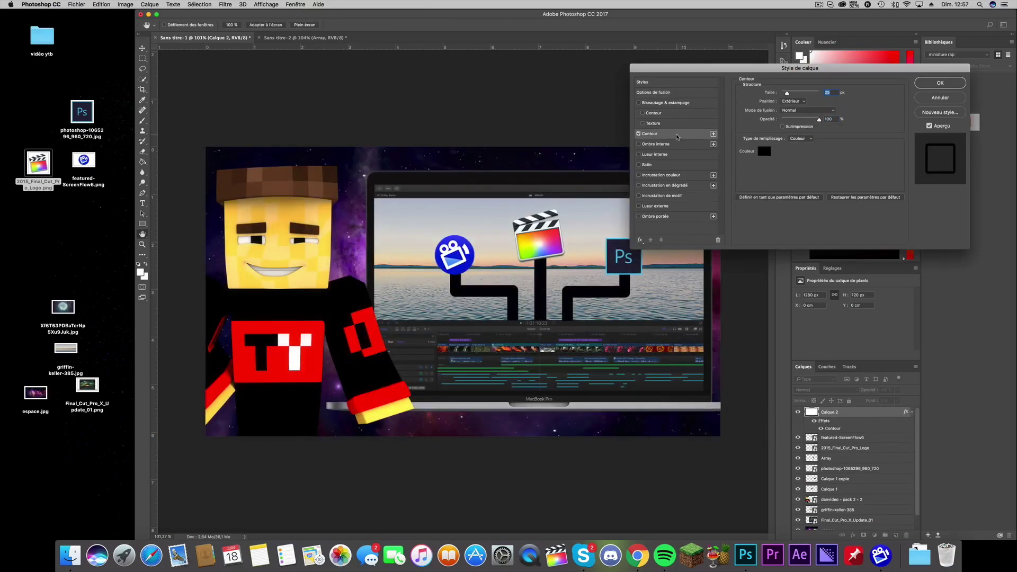
pyautogui.click(794, 101)
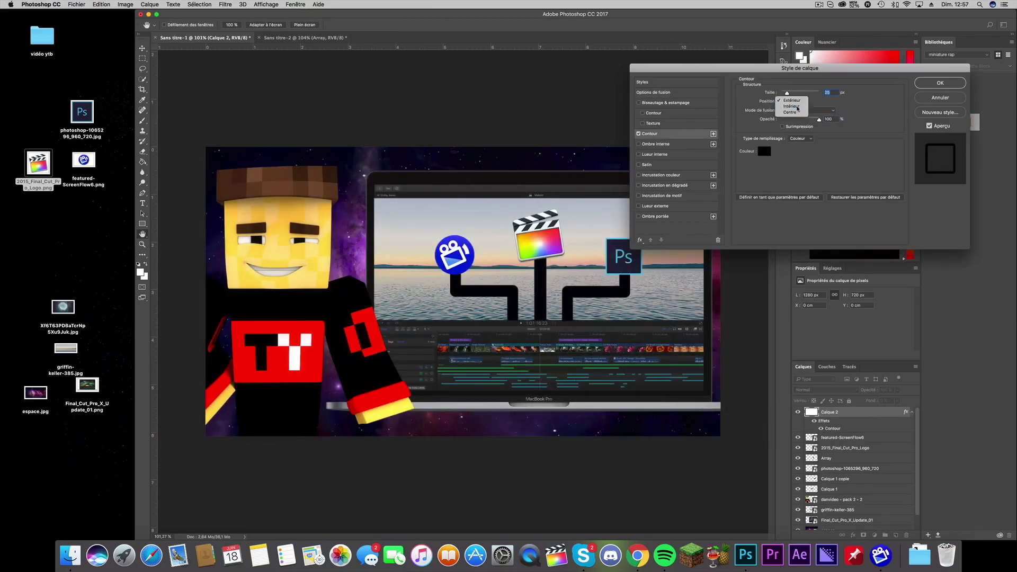
pyautogui.click(793, 109)
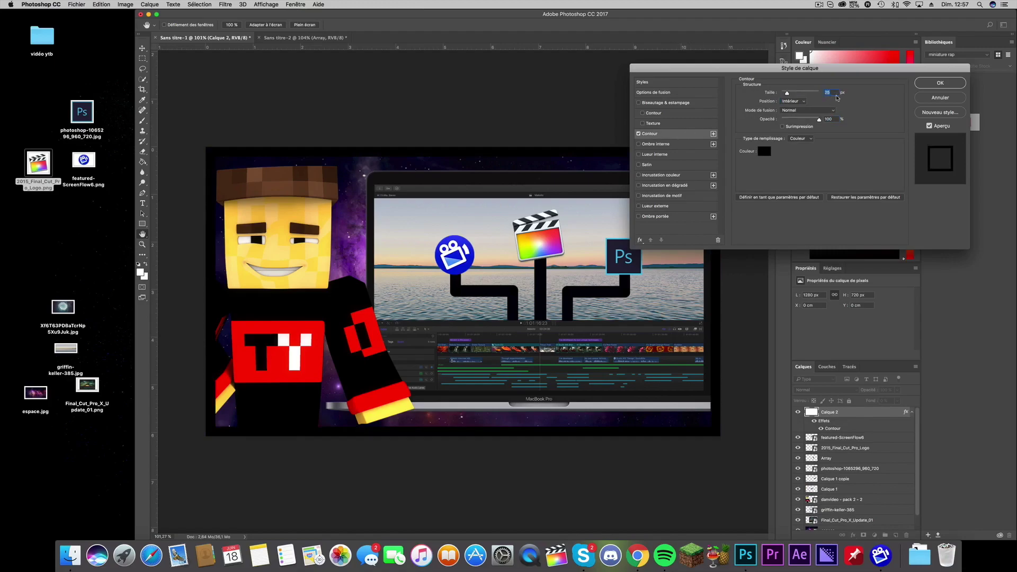
pyautogui.write('15')
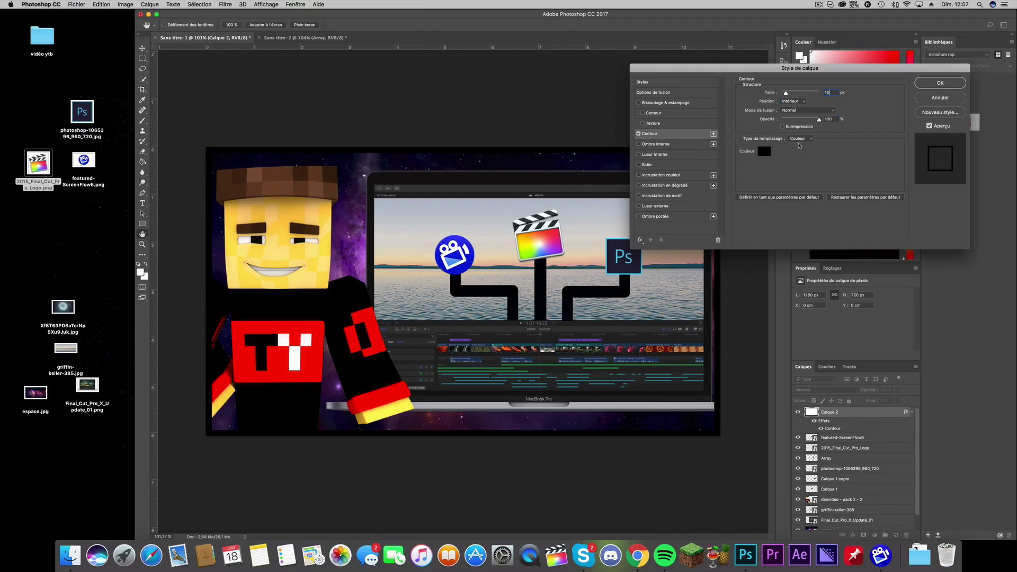
# Make the stroke a gradient in Eclaircir blend mode, adjust its angle, and apply.
pyautogui.click(808, 110)
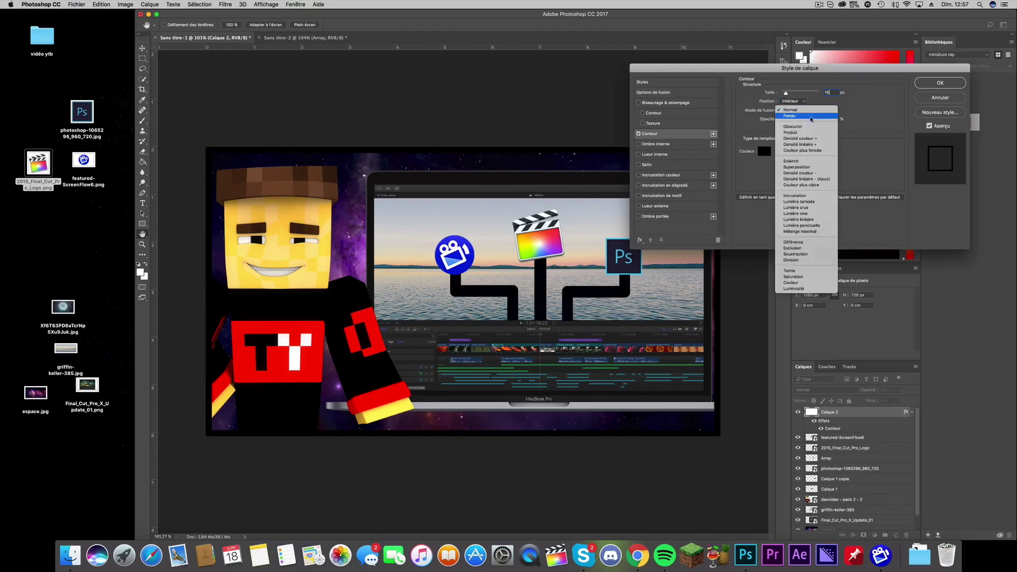
pyautogui.click(810, 127)
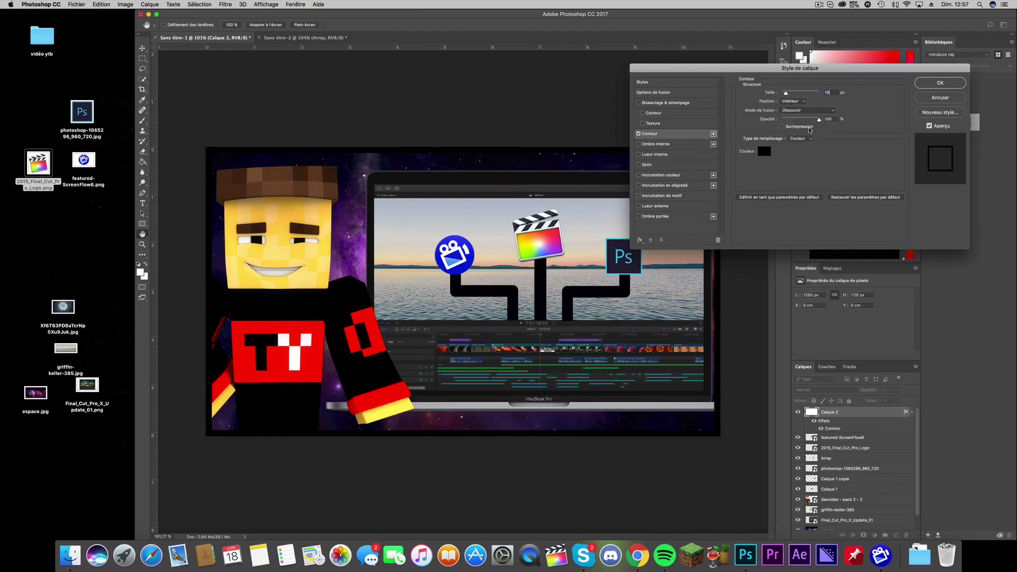
pyautogui.click(799, 139)
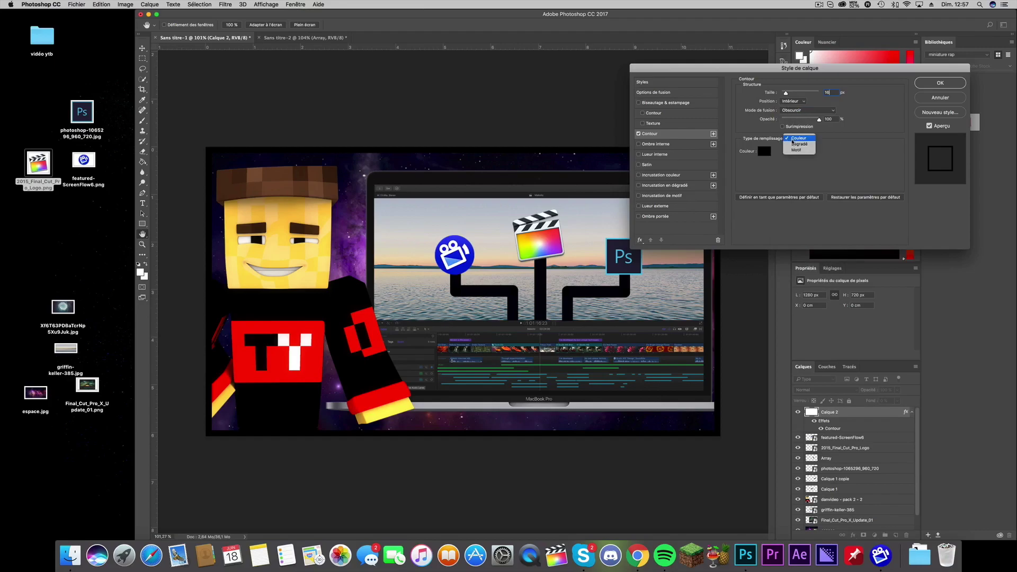
pyautogui.click(795, 146)
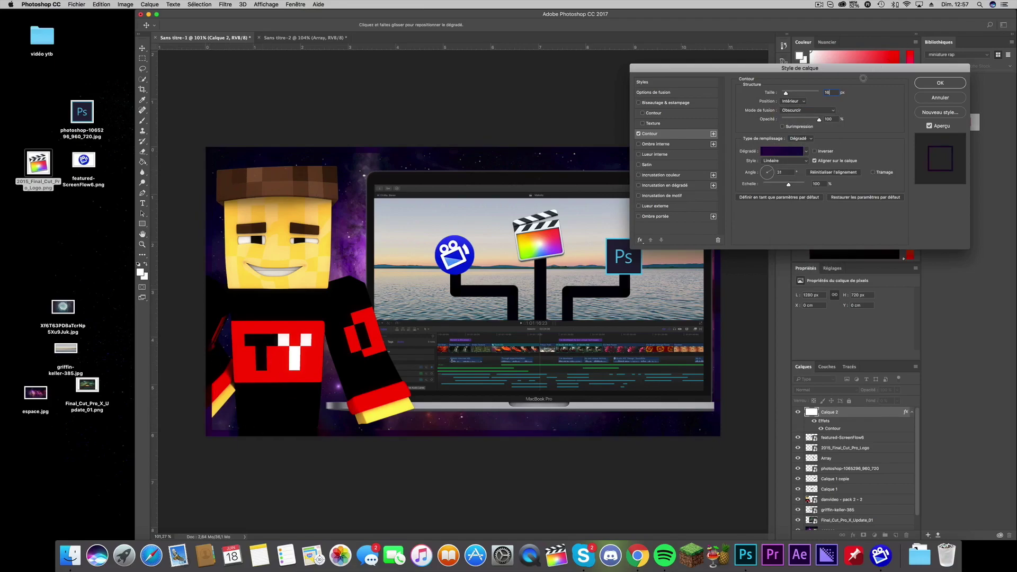
pyautogui.click(808, 111)
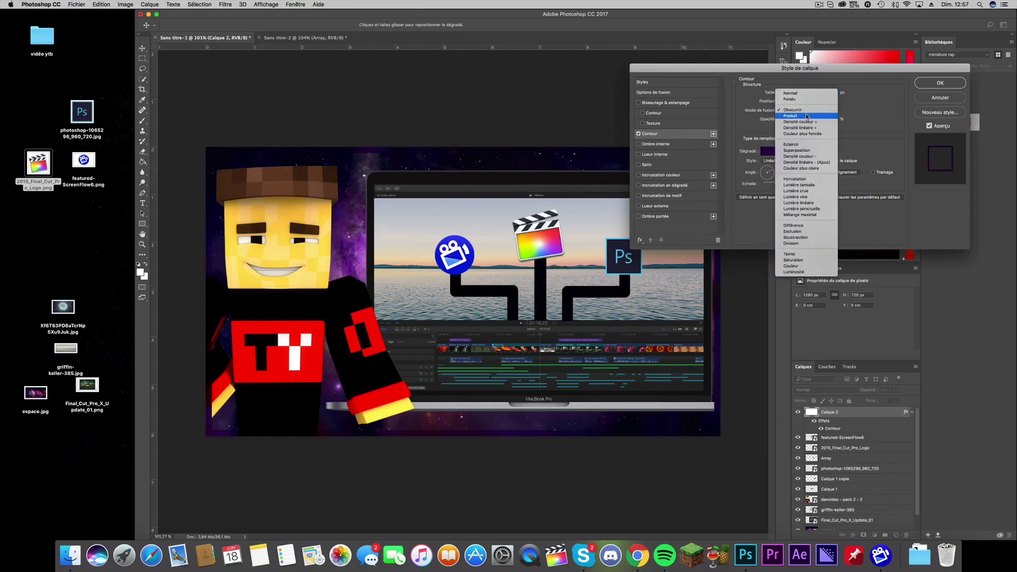
pyautogui.click(801, 144)
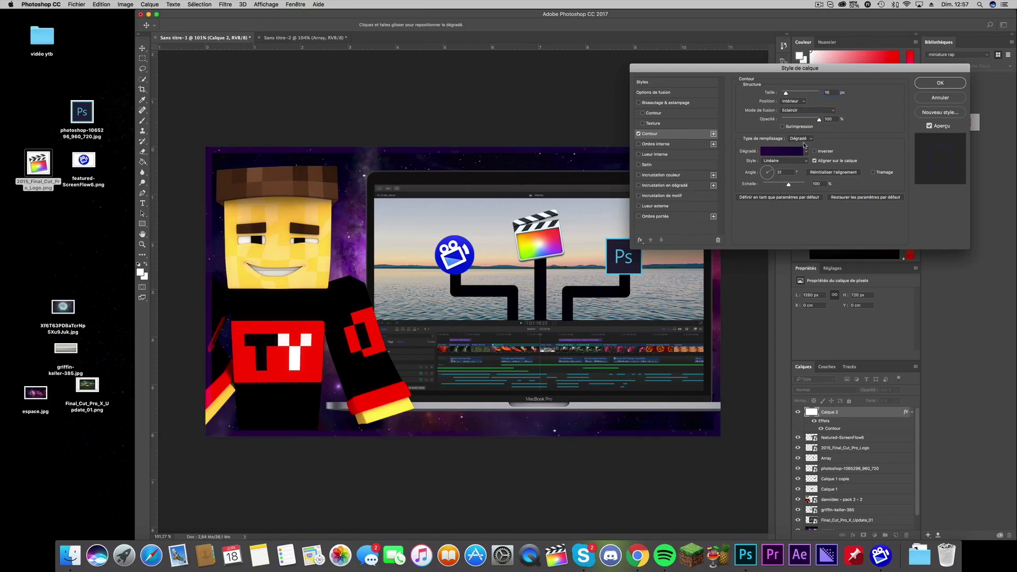
pyautogui.click(769, 179)
pyautogui.click(928, 88)
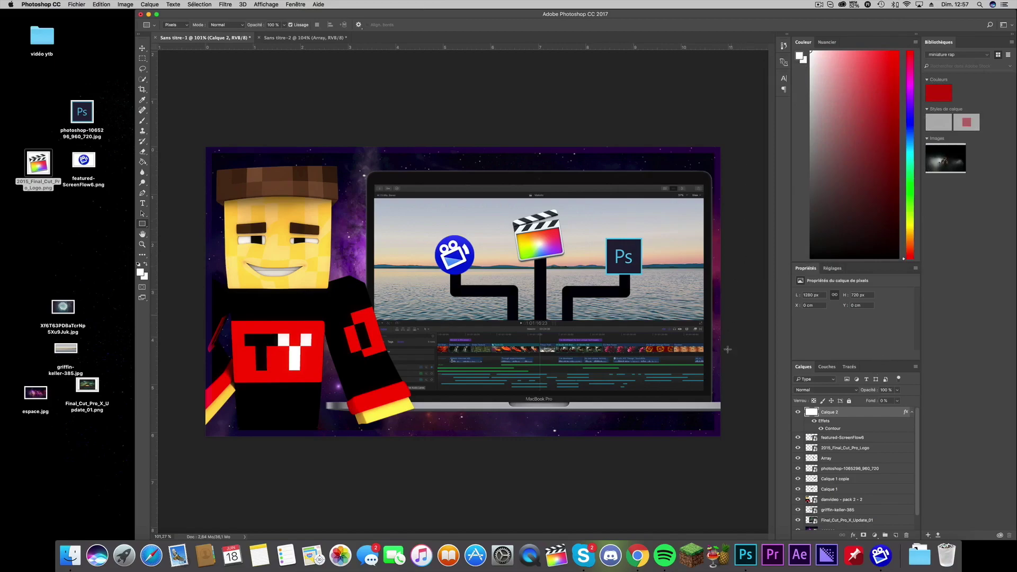
# Drag the danvideo character layer to the top of the stack and rasterize it.
pyautogui.scroll(-1, 848, 466)
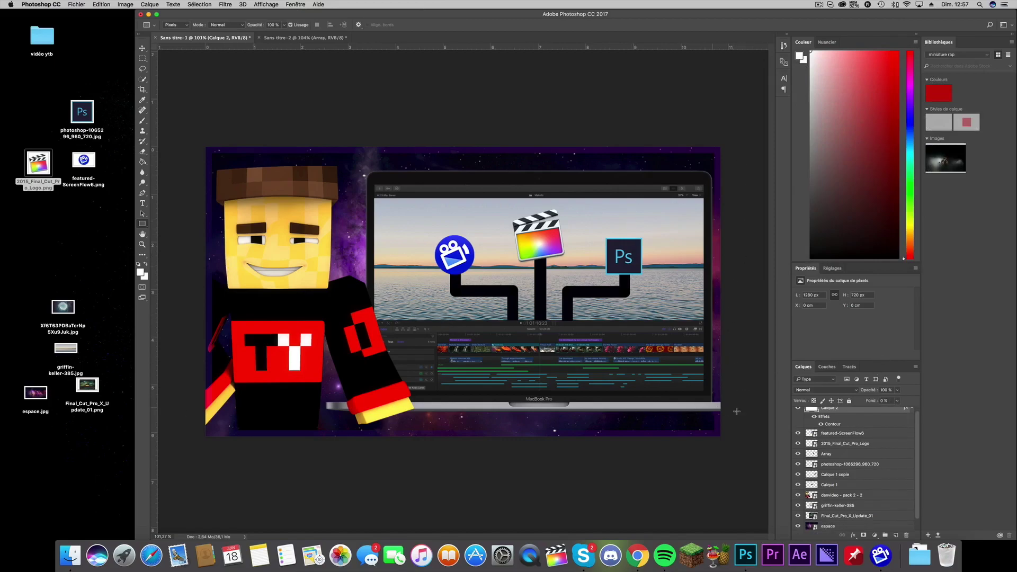
pyautogui.scroll(-1, 862, 426)
pyautogui.moveTo(816, 484)
pyautogui.mouseDown()
pyautogui.moveTo(821, 442)
pyautogui.moveTo(830, 452)
pyautogui.moveTo(818, 412)
pyautogui.mouseUp()
pyautogui.scroll(1, 830, 468)
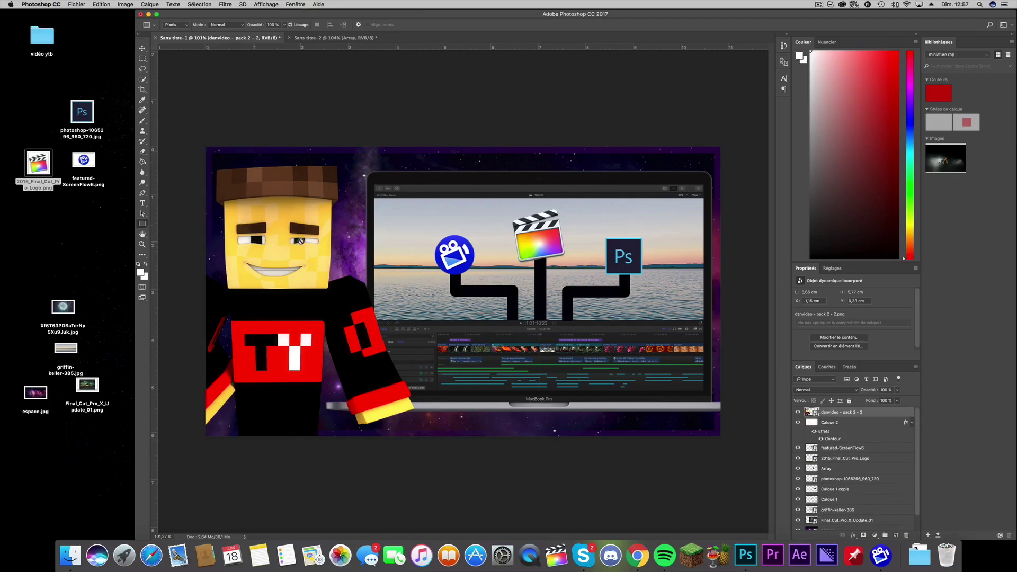
pyautogui.click(300, 241)
pyautogui.press('Return')
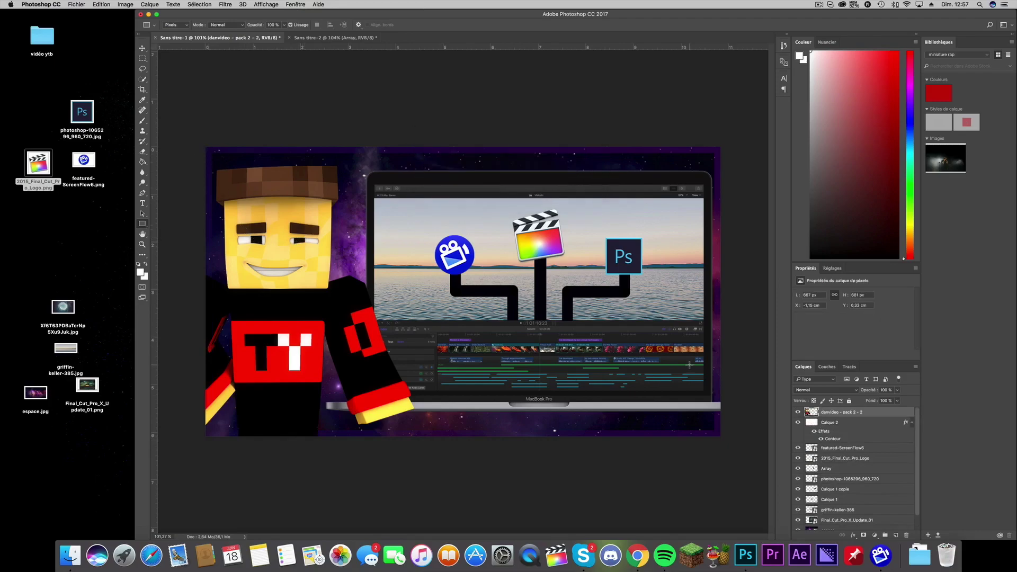
# Place arrow21.png from the flèches folder into the thumbnail.
pyautogui.click(106, 223)
pyautogui.scroll(-3, 140, 103)
pyautogui.scroll(3, 141, 103)
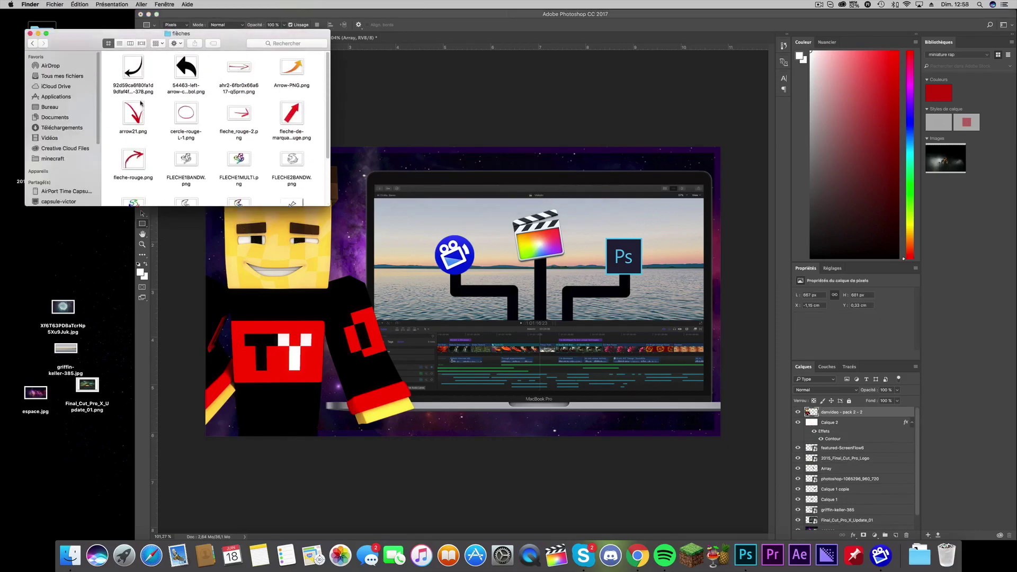
pyautogui.moveTo(141, 103); pyautogui.dragTo(350, 159)
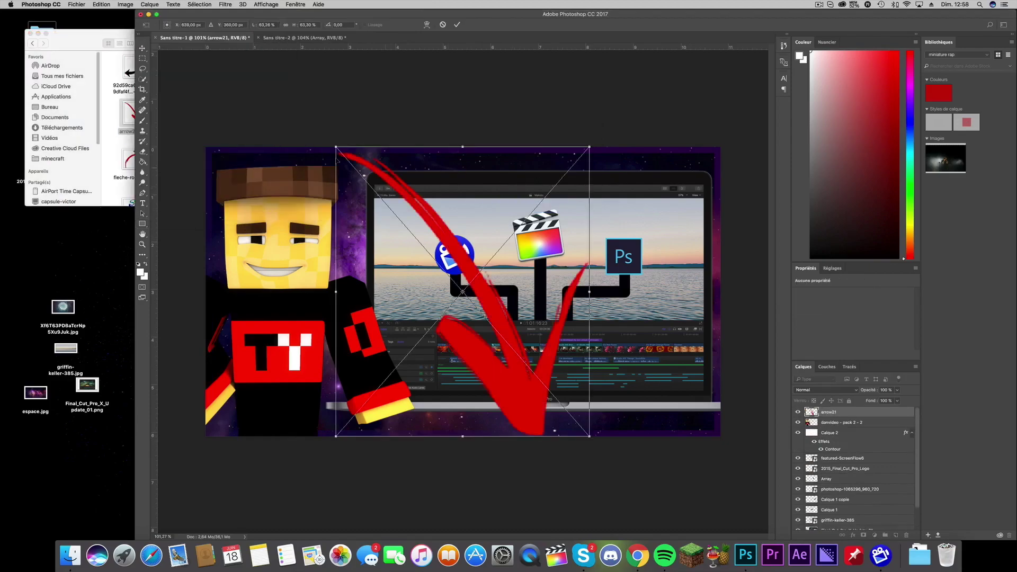
pyautogui.click(31, 33)
# Shrink and rotate the arrow at the screen's upper right, pointing down at the Final Cut Pro logo.
pyautogui.moveTo(330, 146)
pyautogui.mouseDown()
pyautogui.moveTo(502, 318)
pyautogui.moveTo(482, 314)
pyautogui.mouseUp()
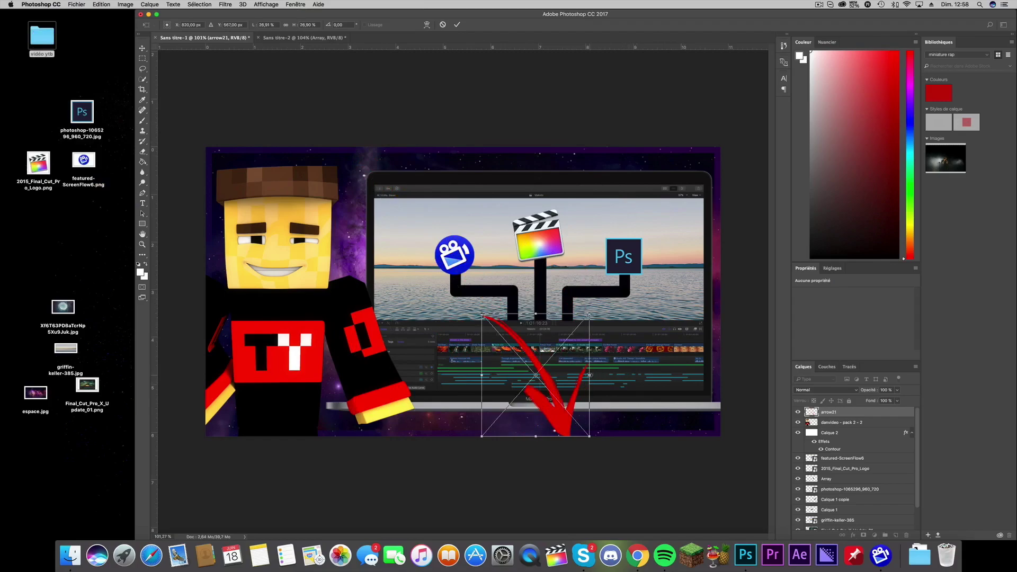
pyautogui.moveTo(585, 375)
pyautogui.mouseDown()
pyautogui.moveTo(478, 375)
pyautogui.moveTo(512, 389)
pyautogui.moveTo(474, 447)
pyautogui.mouseUp()
pyautogui.moveTo(344, 361)
pyautogui.mouseDown()
pyautogui.moveTo(546, 197)
pyautogui.moveTo(583, 204)
pyautogui.mouseUp()
pyautogui.moveTo(713, 239); pyautogui.dragTo(761, 236)
pyautogui.moveTo(661, 180); pyautogui.dragTo(658, 204)
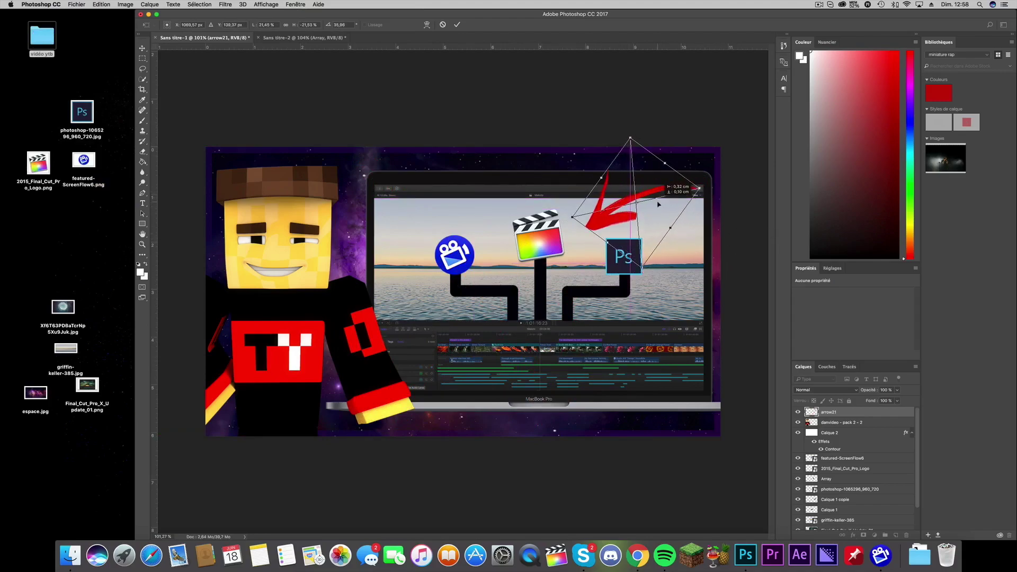
pyautogui.click(142, 48)
pyautogui.press('Return')
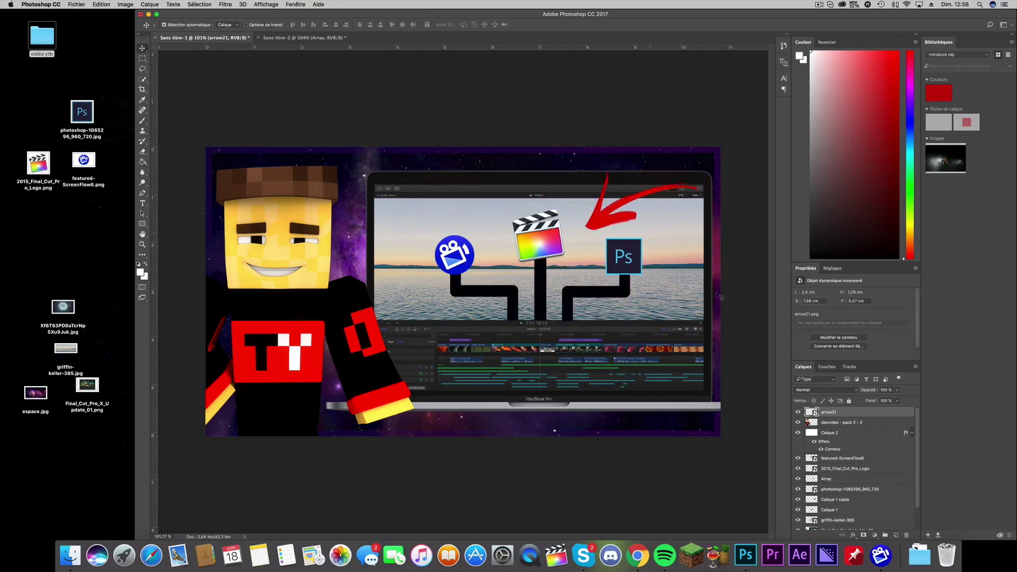
# Give the arrow21 layer a dark grey colour overlay.
pyautogui.doubleClick(820, 412)
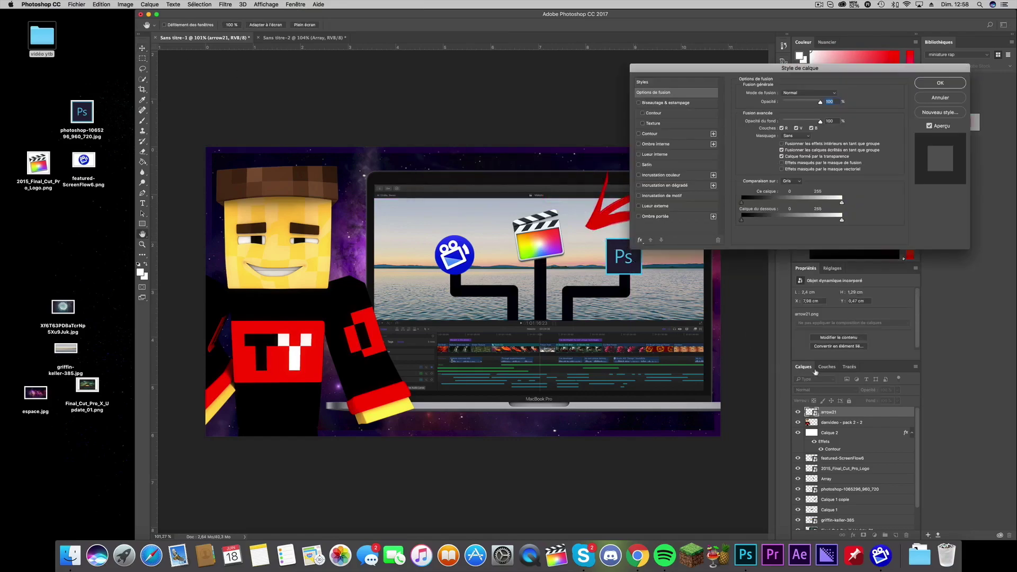
pyautogui.click(688, 175)
pyautogui.click(837, 94)
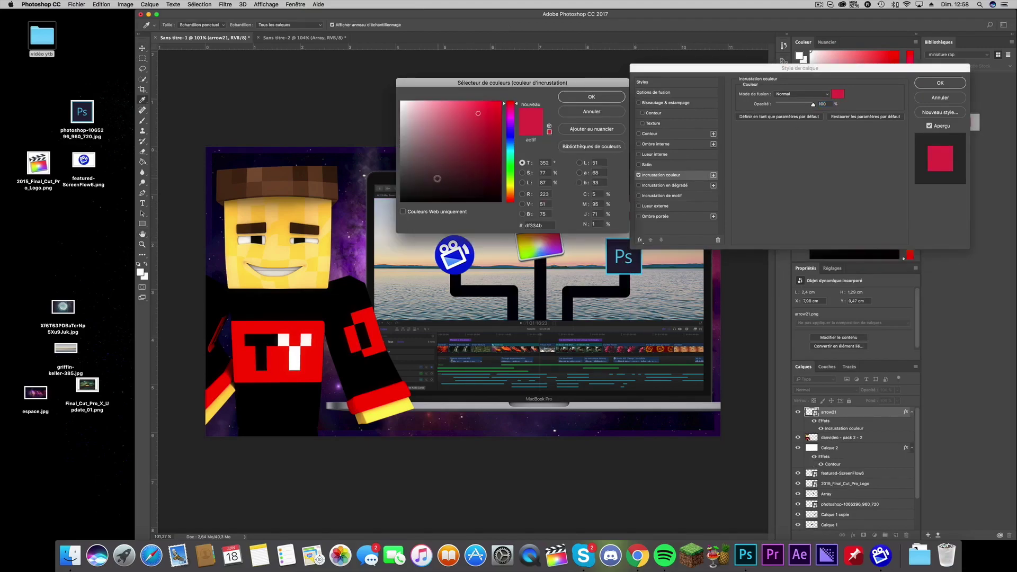
pyautogui.click(401, 156)
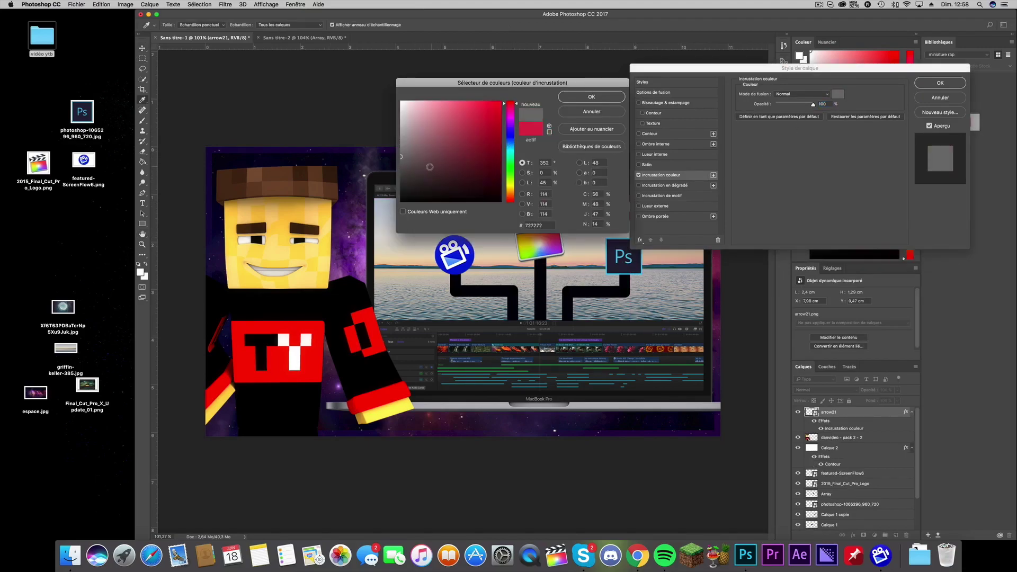
pyautogui.moveTo(408, 161); pyautogui.dragTo(366, 180)
pyautogui.click(604, 98)
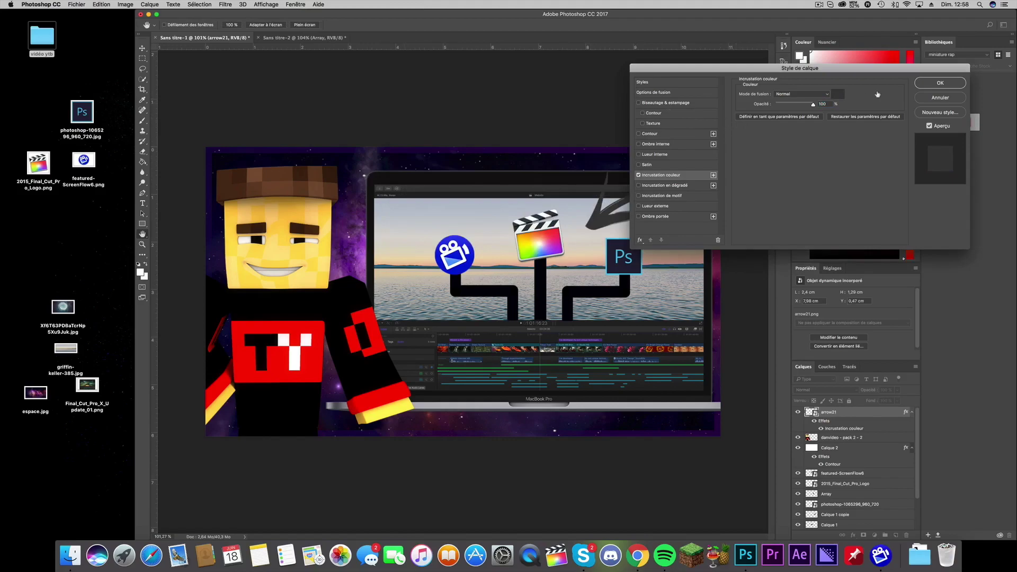
# Add a solid-colour, Normal-mode 8 px outside stroke to the arrow and apply the style.
pyautogui.click(665, 135)
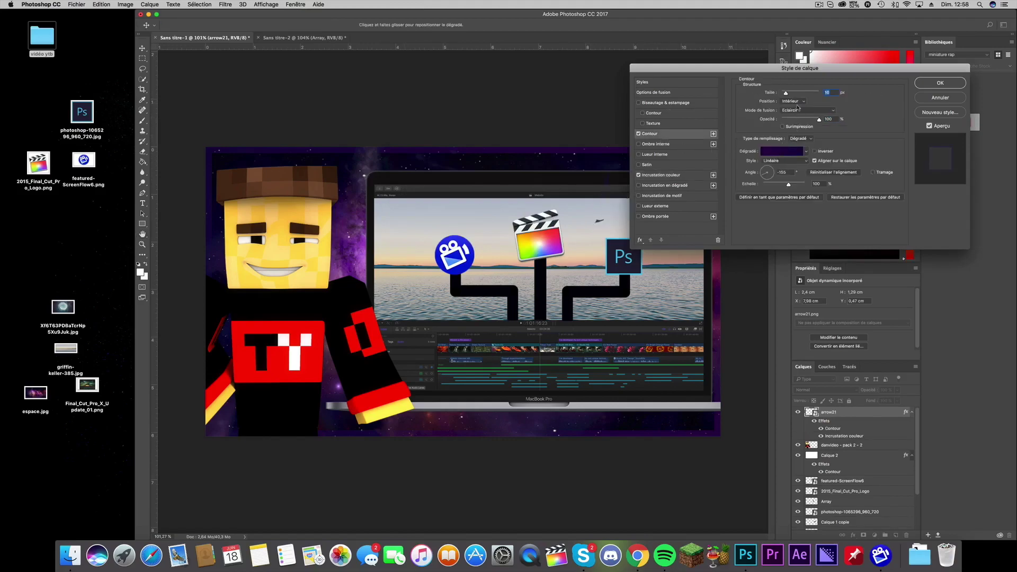
pyautogui.click(801, 139)
pyautogui.click(805, 132)
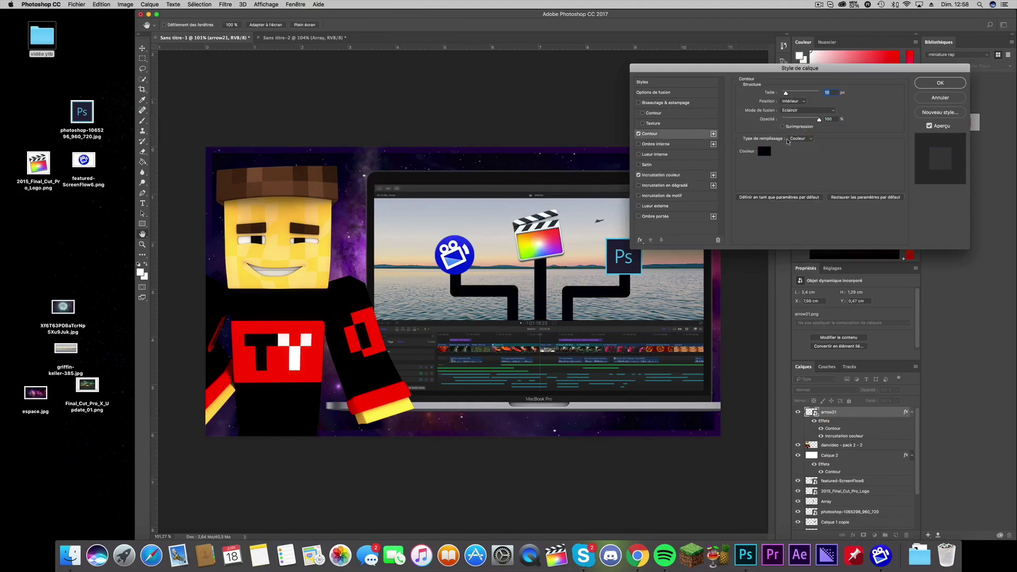
pyautogui.click(794, 101)
pyautogui.click(793, 93)
pyautogui.click(806, 110)
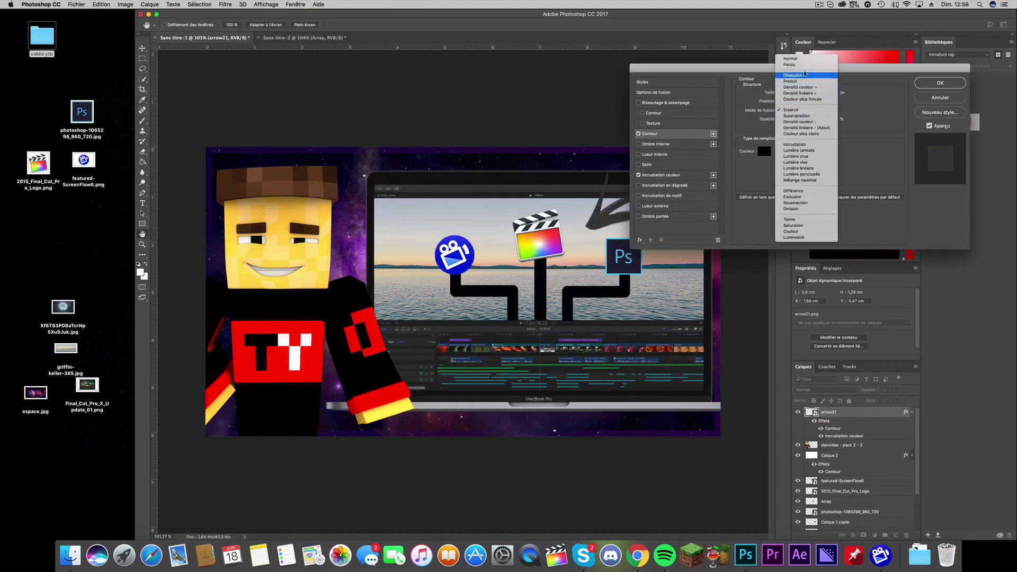
pyautogui.click(790, 58)
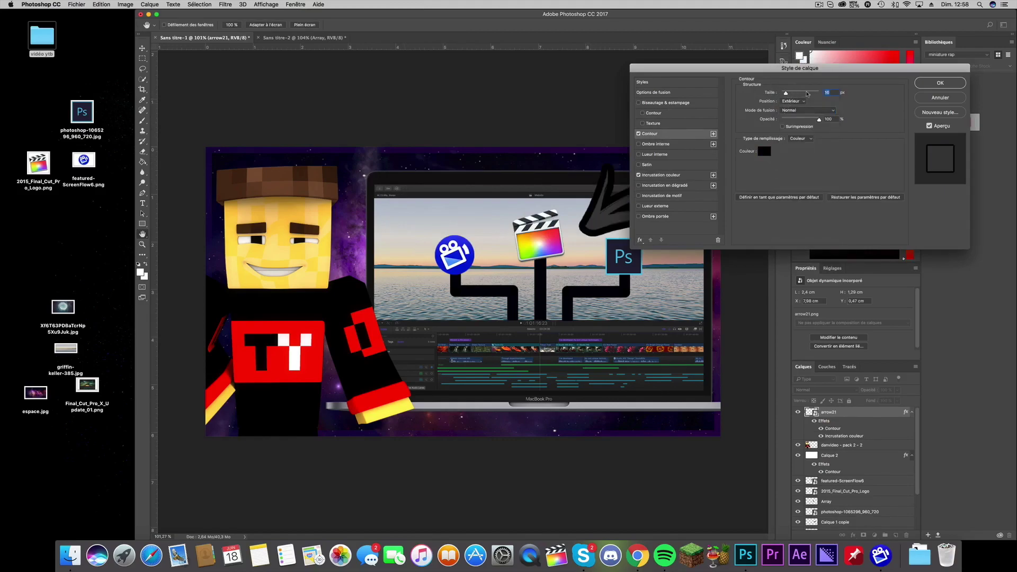
pyautogui.moveTo(786, 95); pyautogui.dragTo(783, 94)
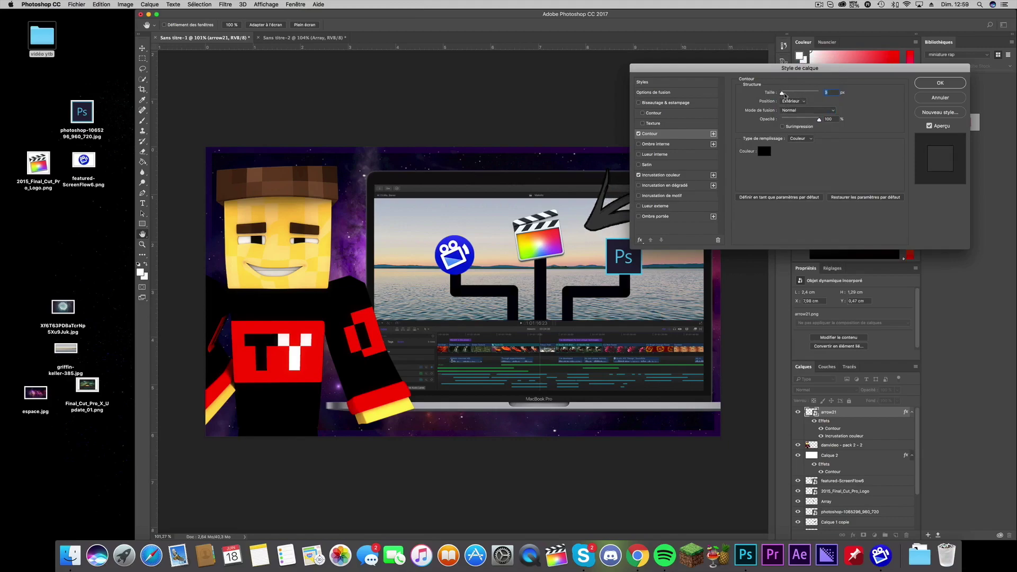
pyautogui.press('Return')
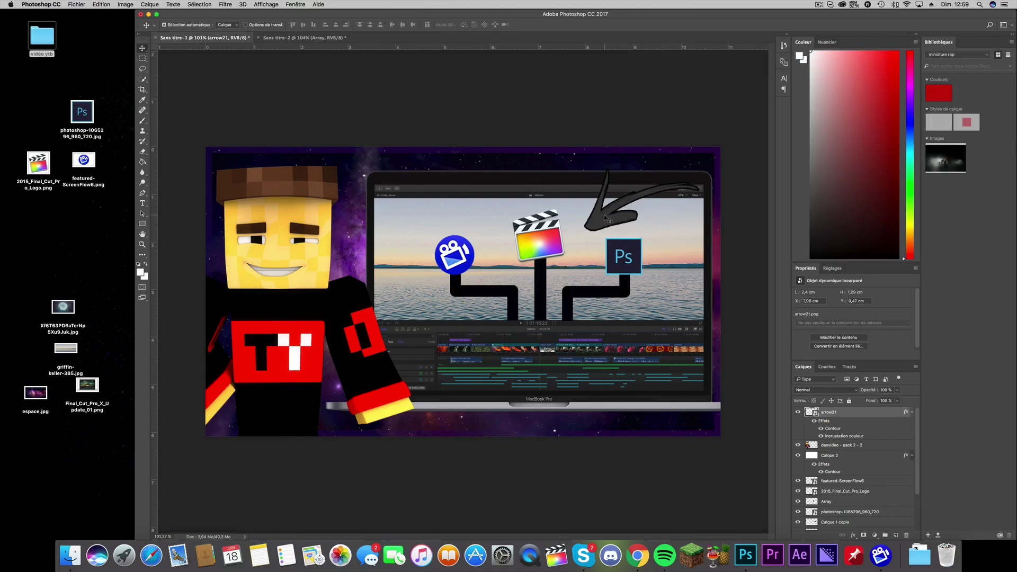
# Nudge the arrow up, then place the cave image scaled over the MacBook screen's right side.
pyautogui.moveTo(605, 217); pyautogui.dragTo(605, 216)
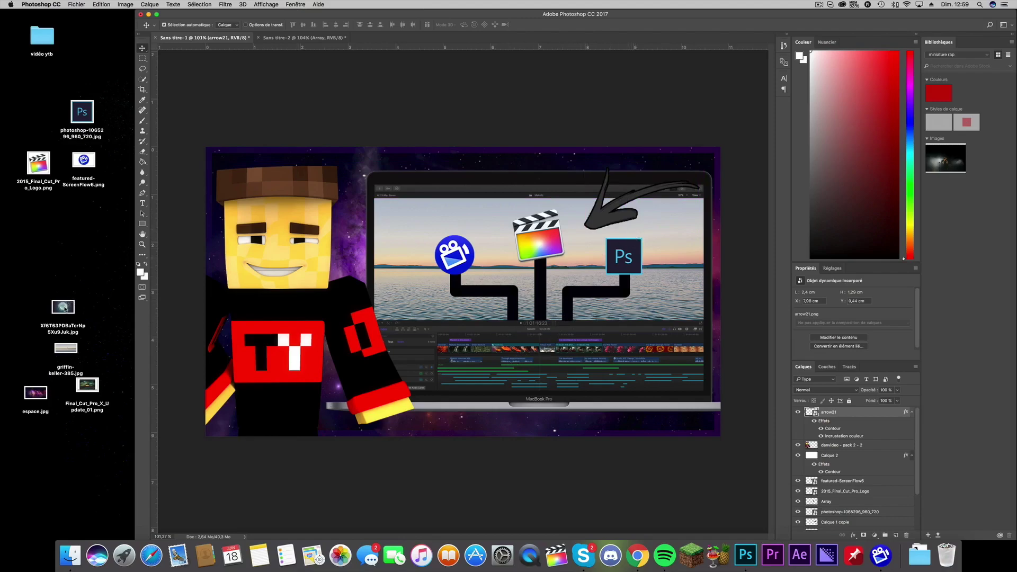
pyautogui.moveTo(65, 309); pyautogui.dragTo(557, 251)
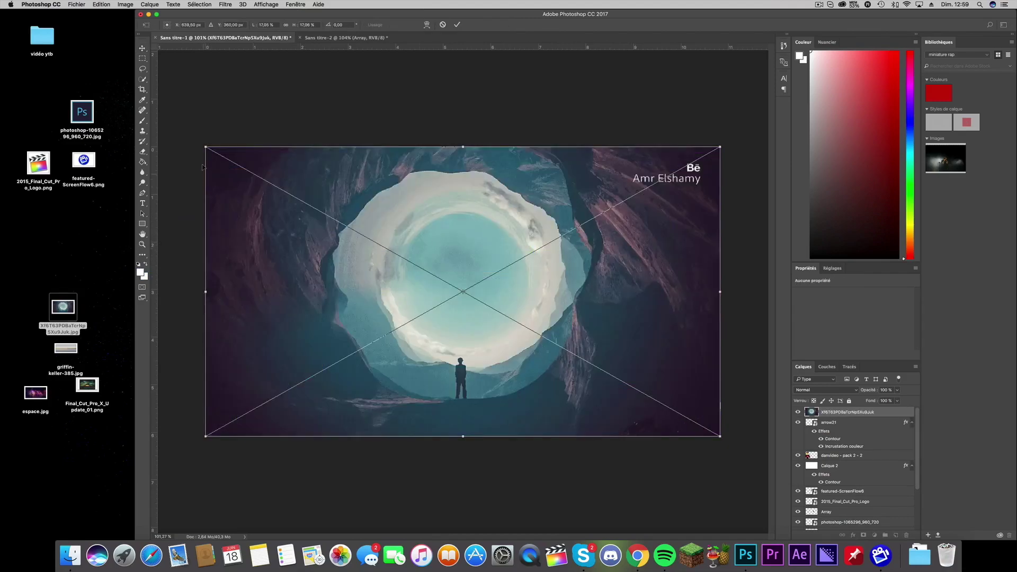
pyautogui.moveTo(207, 146); pyautogui.dragTo(447, 283)
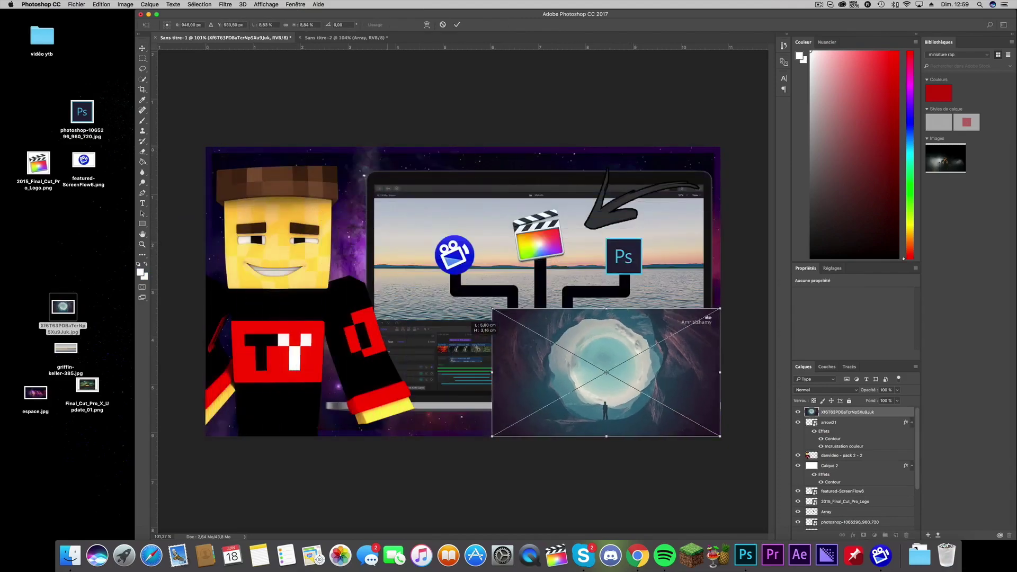
pyautogui.moveTo(528, 390)
pyautogui.mouseDown()
pyautogui.moveTo(663, 281)
pyautogui.moveTo(677, 295)
pyautogui.mouseUp()
pyautogui.moveTo(540, 164); pyautogui.dragTo(594, 211)
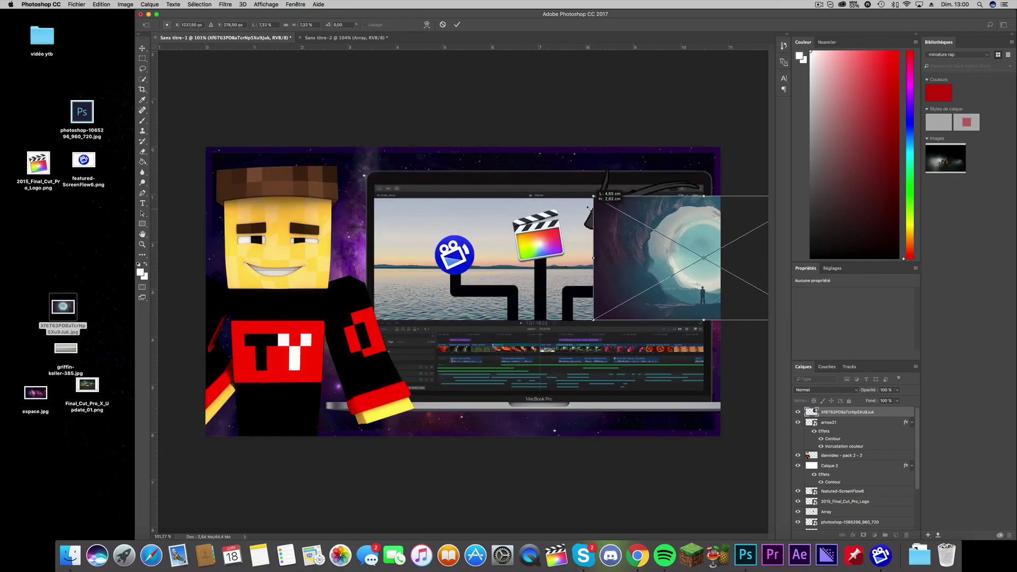
pyautogui.moveTo(594, 211); pyautogui.dragTo(600, 219)
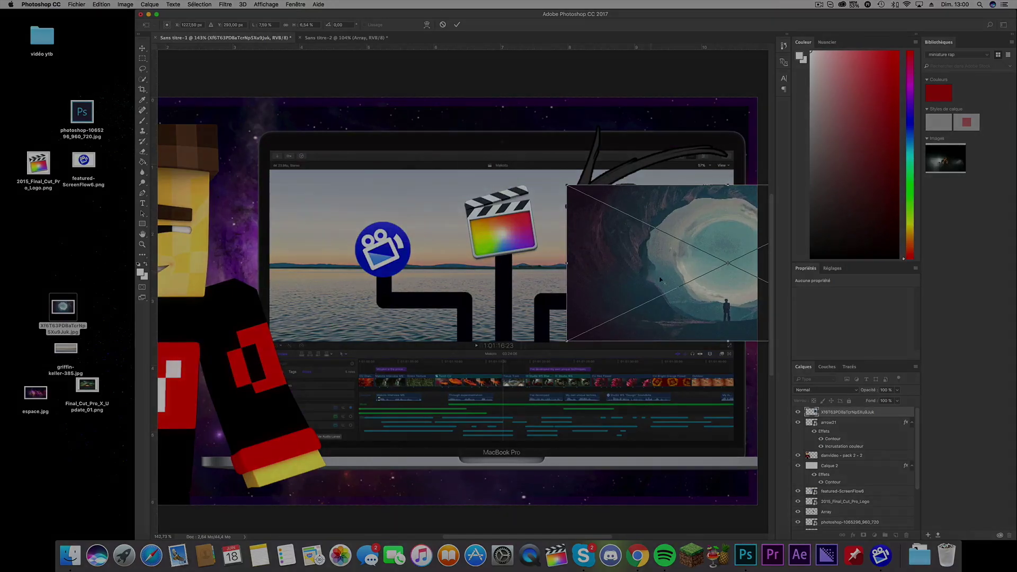
pyautogui.hotkey('ctrl', 's')
pyautogui.press('Return')
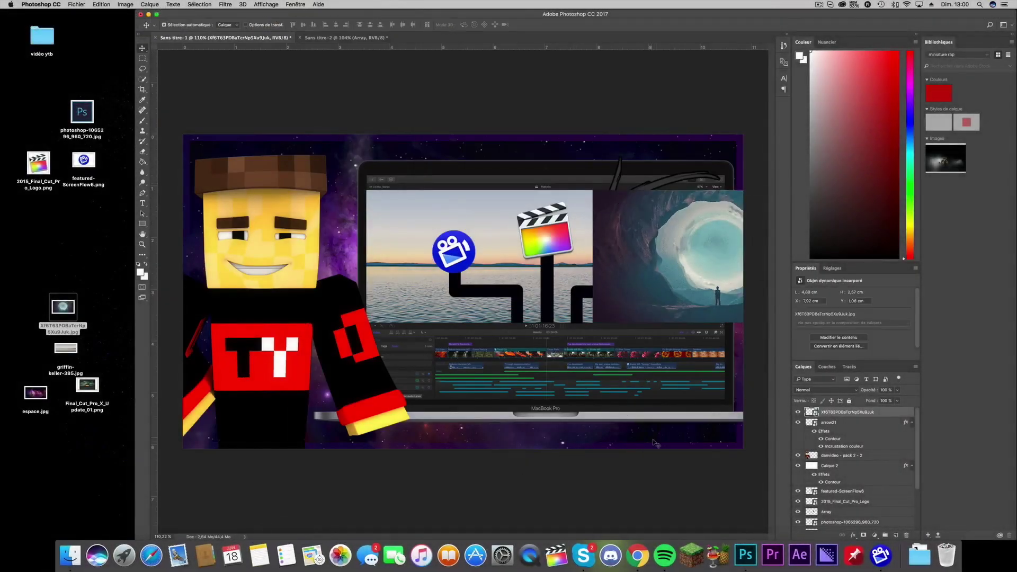
# Rasterize the cave image layer.
pyautogui.scroll(5, 359, 316)
pyautogui.scroll(5, 359, 315)
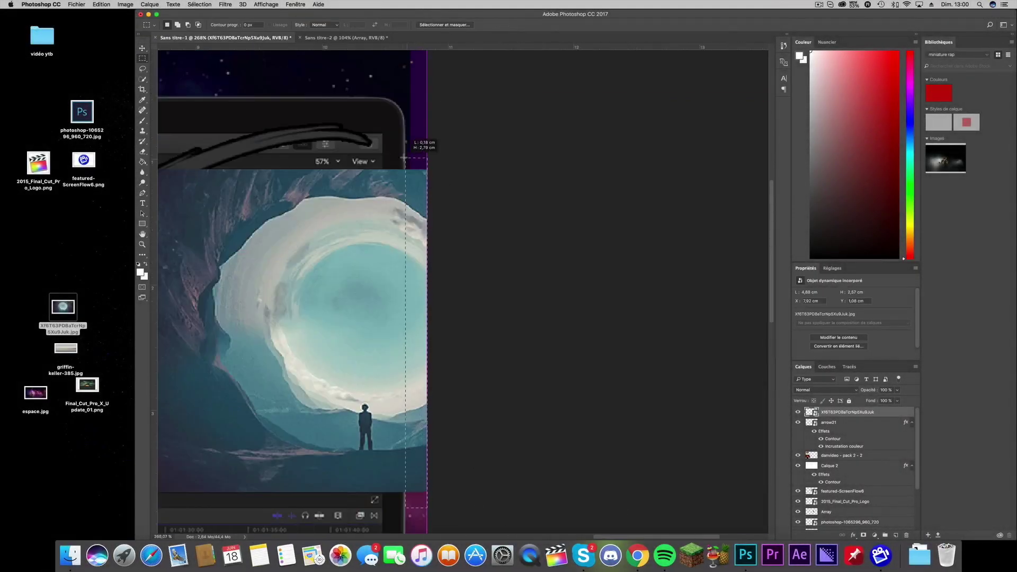
pyautogui.moveTo(383, 153); pyautogui.dragTo(427, 509)
pyautogui.press('v')
pyautogui.rightClick(872, 412)
pyautogui.click(923, 334)
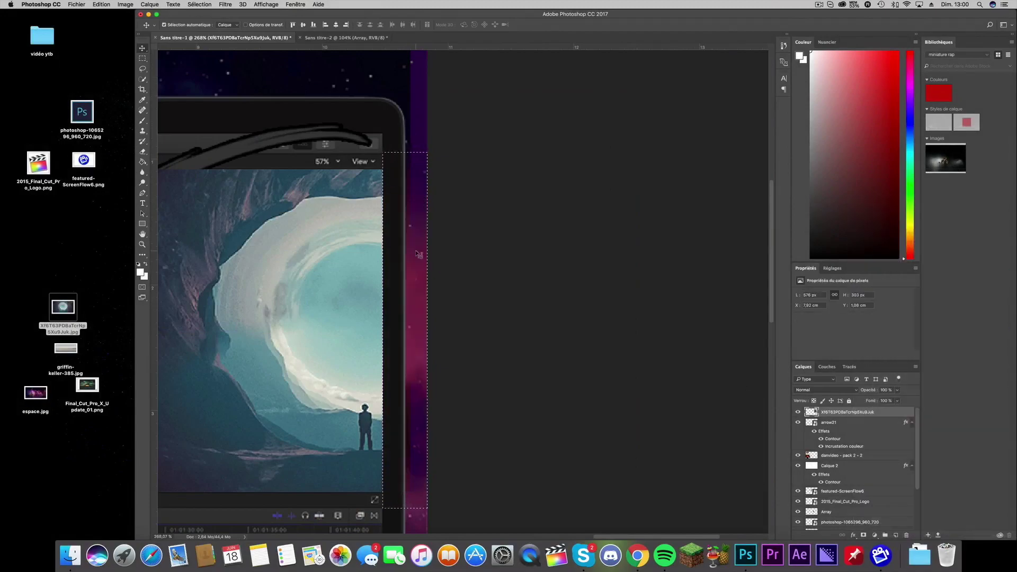
# Bring the arrow layer above the cave image, reposition it, and reselect the cave layer.
pyautogui.scroll(-5, 621, 207)
pyautogui.click(621, 206)
pyautogui.hotkey('ctrl', ']')
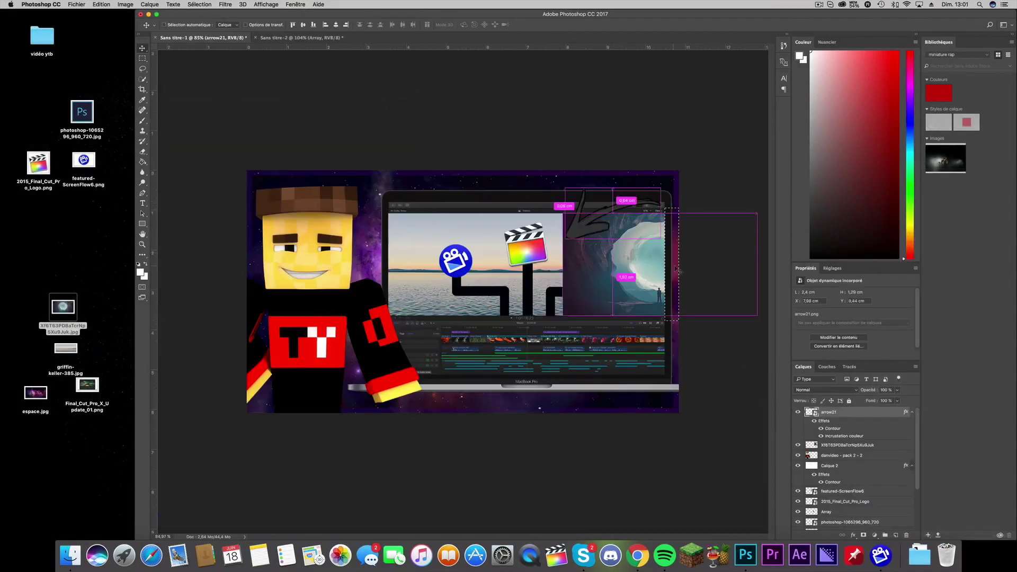
pyautogui.moveTo(35, 392); pyautogui.dragTo(598, 276)
pyautogui.scroll(2, 598, 276)
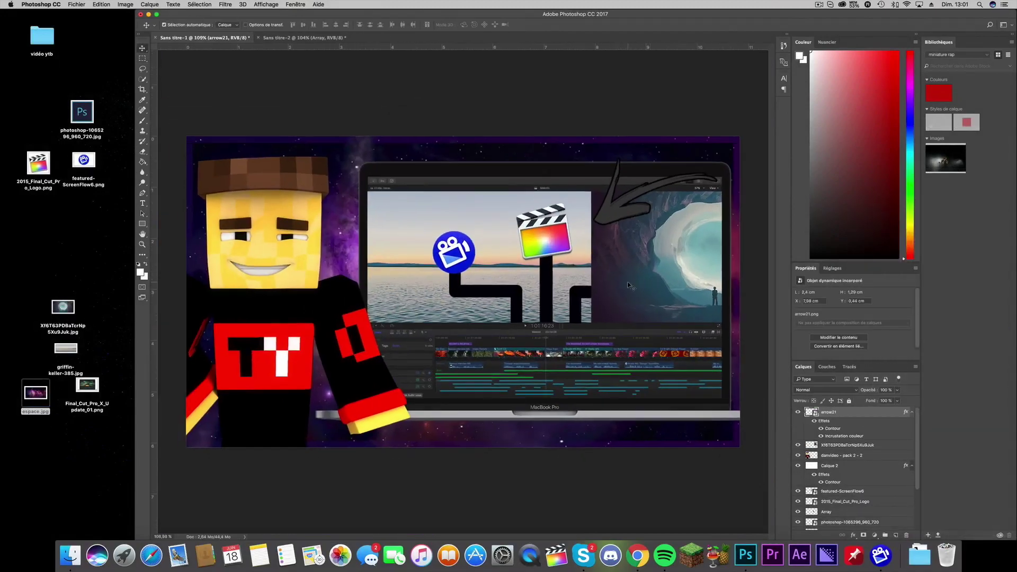
pyautogui.click(650, 256)
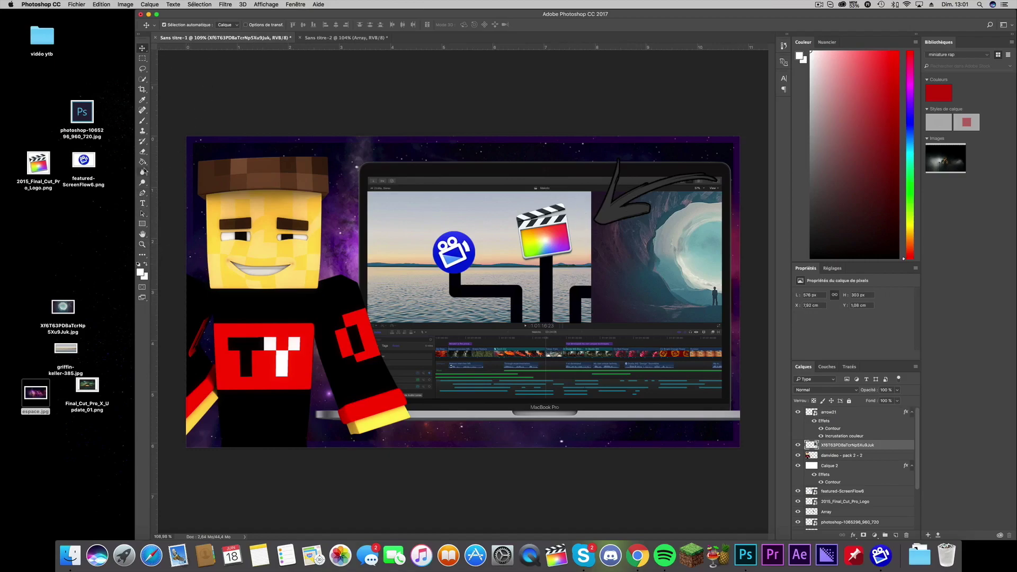
# Erase the cave image's left edge with a soft Eraser at full opacity.
pyautogui.click(145, 152)
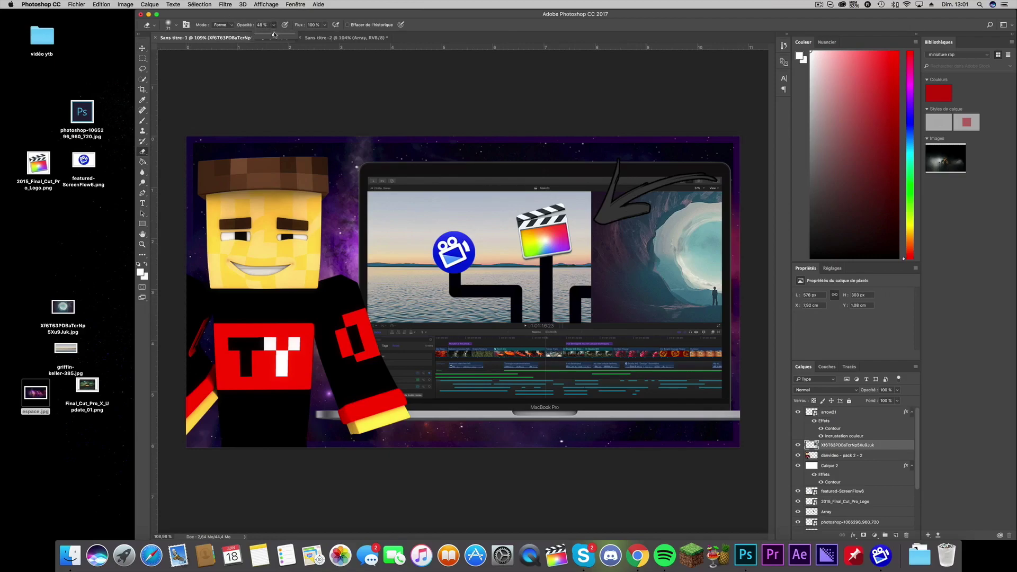
pyautogui.moveTo(272, 28); pyautogui.dragTo(365, 50)
pyautogui.click(176, 25)
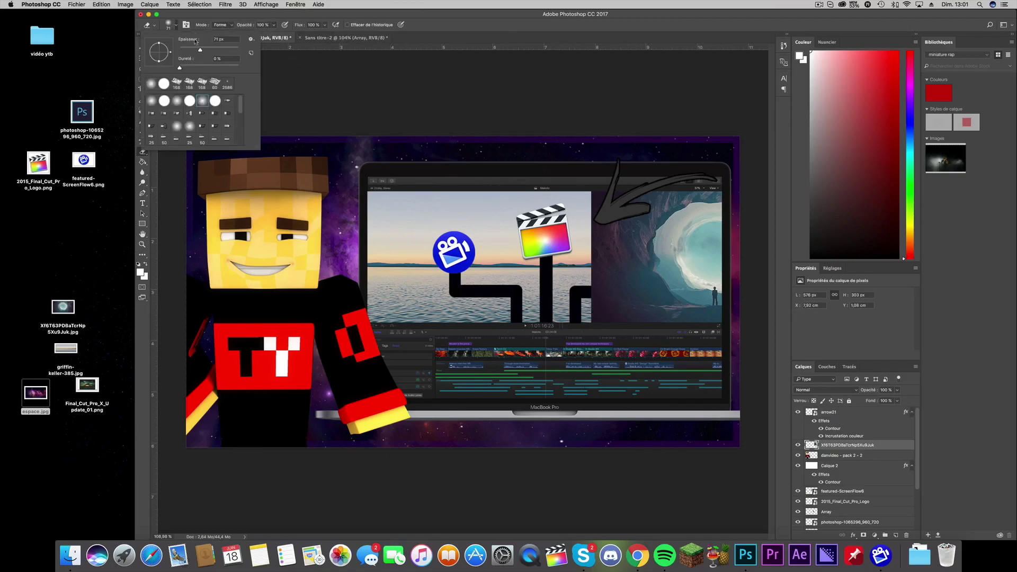
pyautogui.click(281, 88)
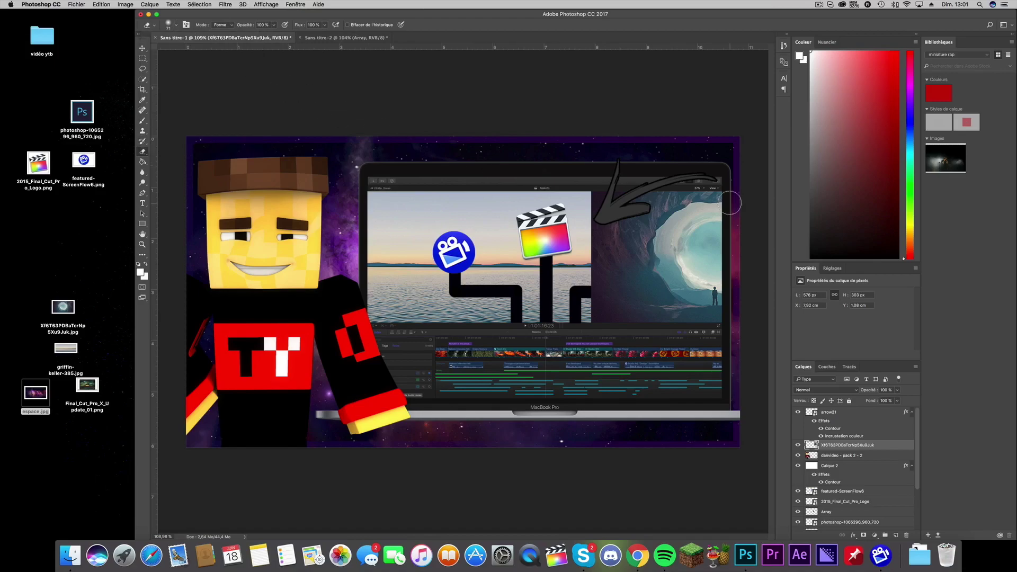
pyautogui.moveTo(722, 187); pyautogui.dragTo(590, 201)
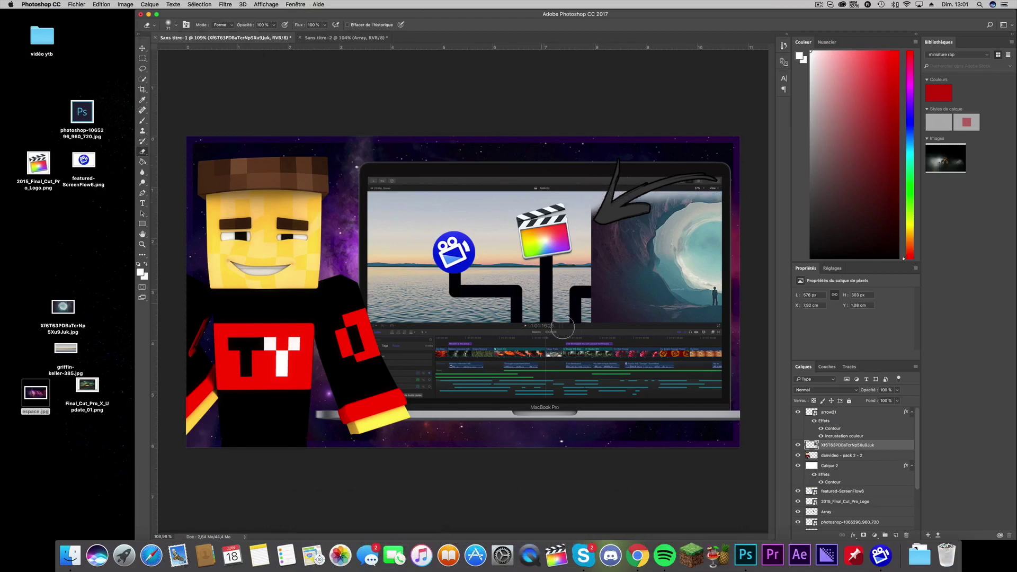
pyautogui.moveTo(586, 306); pyautogui.dragTo(602, 207)
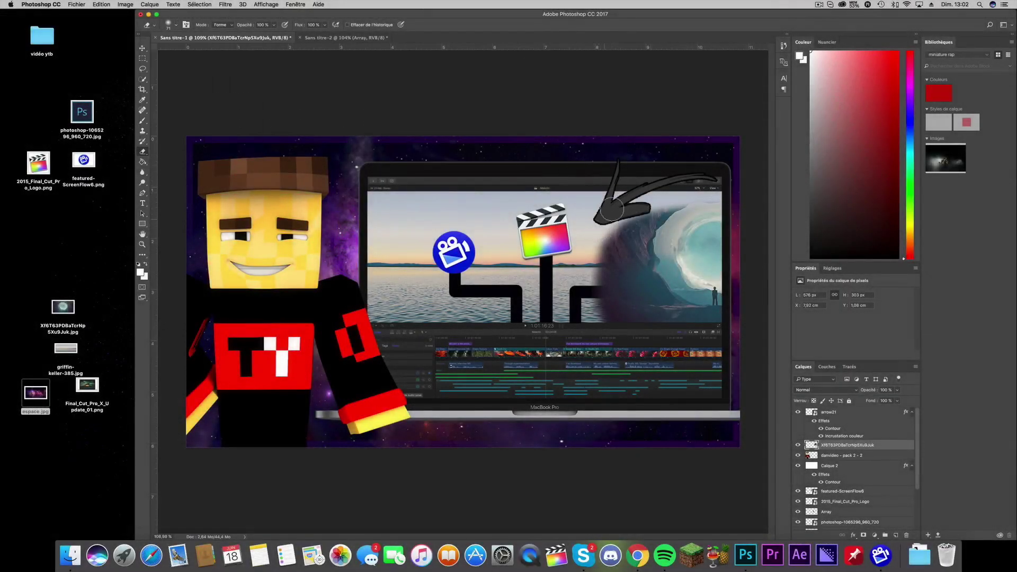
# Partly erase near the arrow head at about 43% opacity, then return to Move and deselect layers.
pyautogui.press('4')
pyautogui.press('3')
pyautogui.moveTo(609, 223)
pyautogui.mouseDown()
pyautogui.moveTo(668, 200)
pyautogui.moveTo(714, 202)
pyautogui.mouseUp()
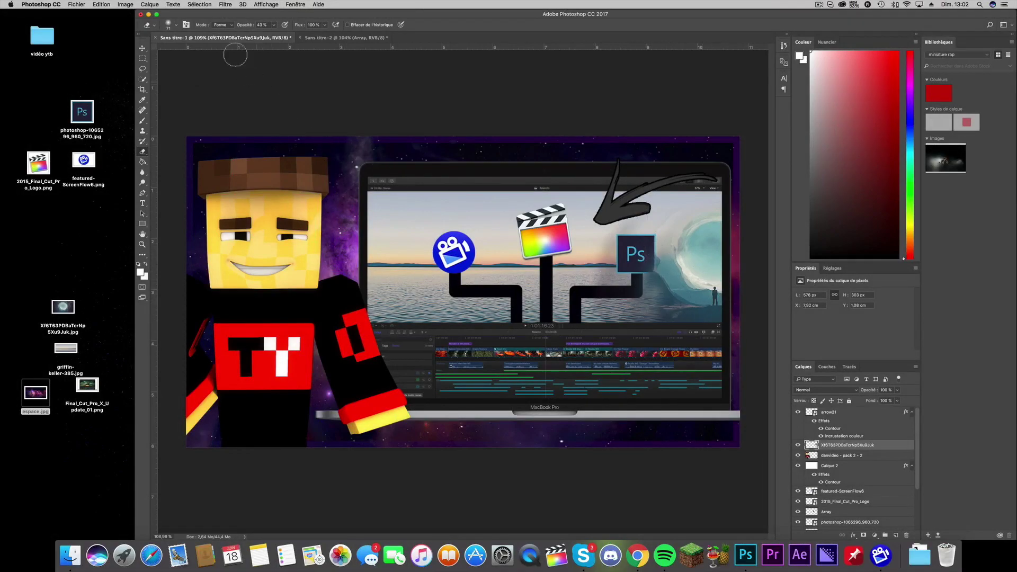
pyautogui.click(274, 25)
pyautogui.moveTo(269, 37); pyautogui.dragTo(267, 37)
pyautogui.click(142, 49)
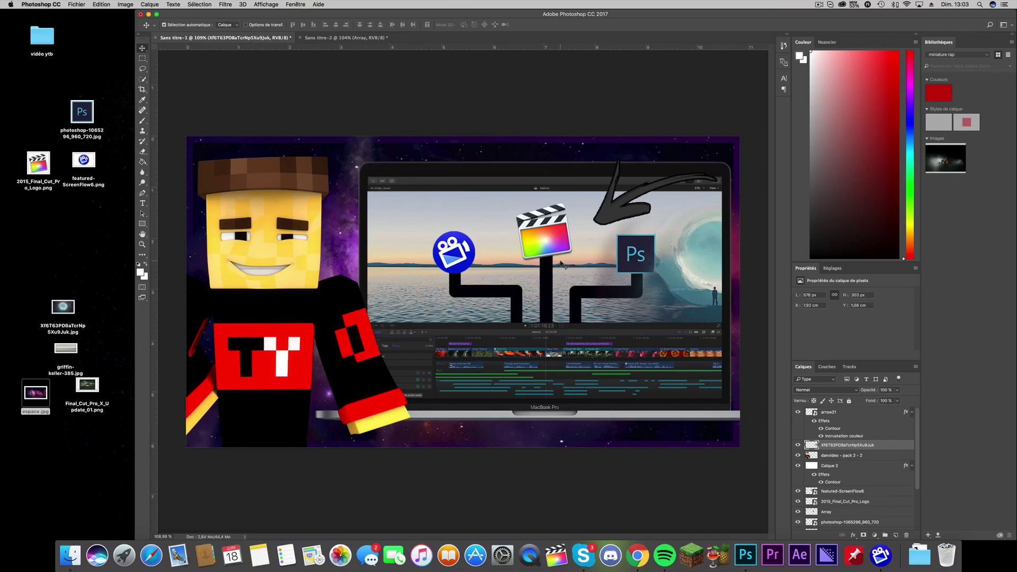
pyautogui.press('super+alt+a')
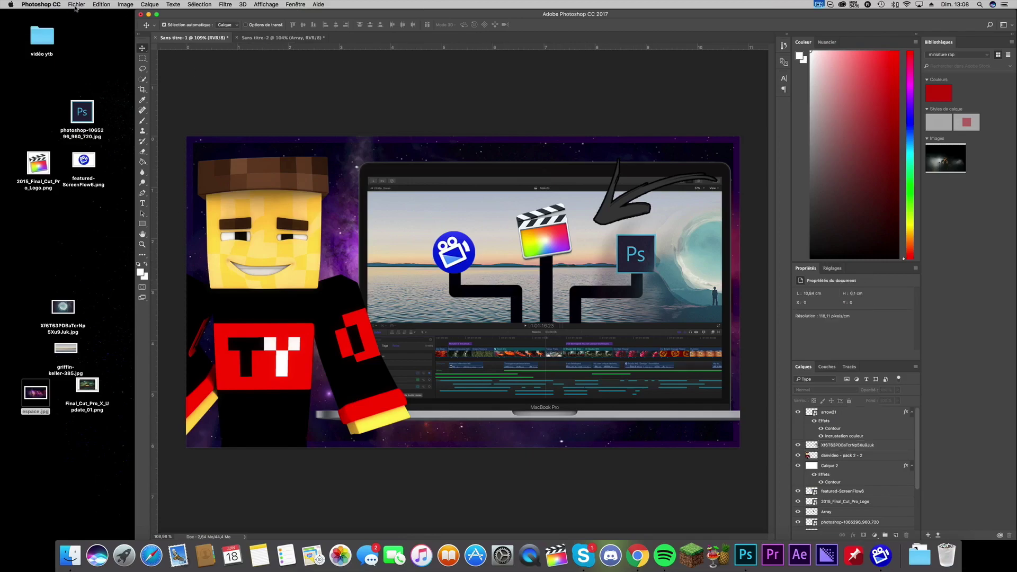
# Save the thumbnail to the desktop as JPEG 'Montage.jpg', accept the JPEG options, and minimize Photoshop.
pyautogui.click(76, 5)
pyautogui.click(88, 141)
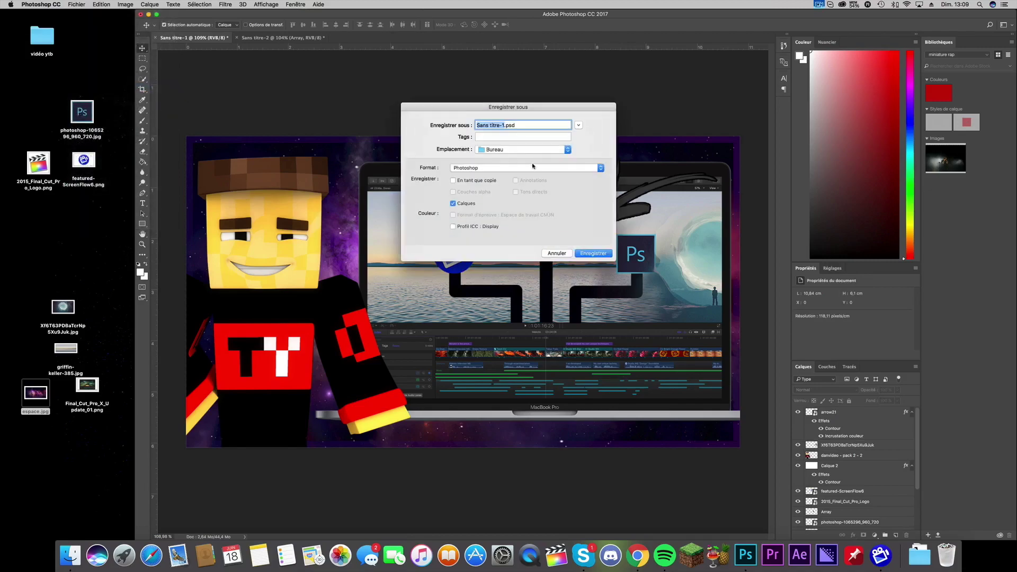
pyautogui.click(533, 167)
pyautogui.click(525, 223)
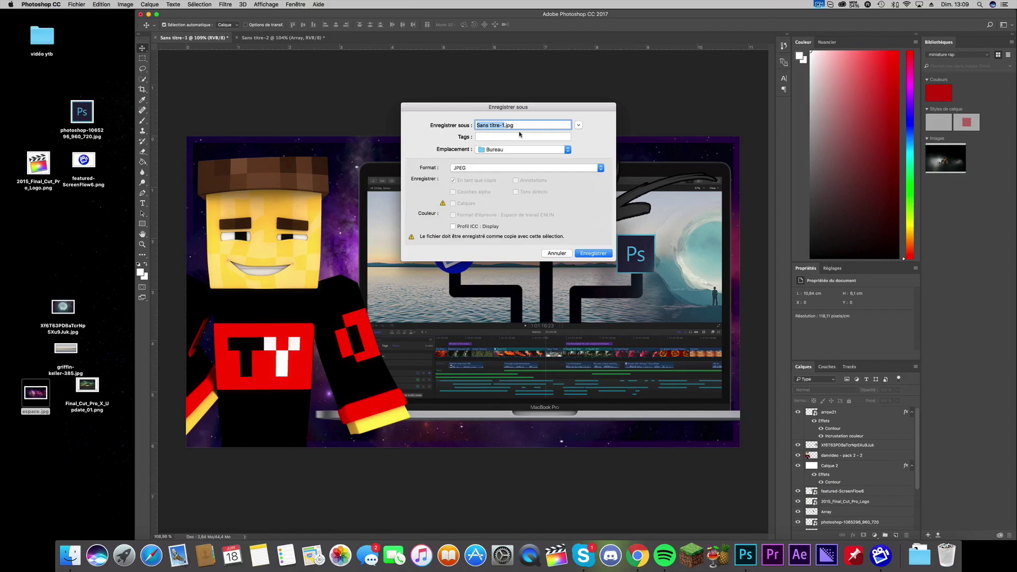
pyautogui.write('Montage')
pyautogui.click(588, 254)
pyautogui.click(556, 216)
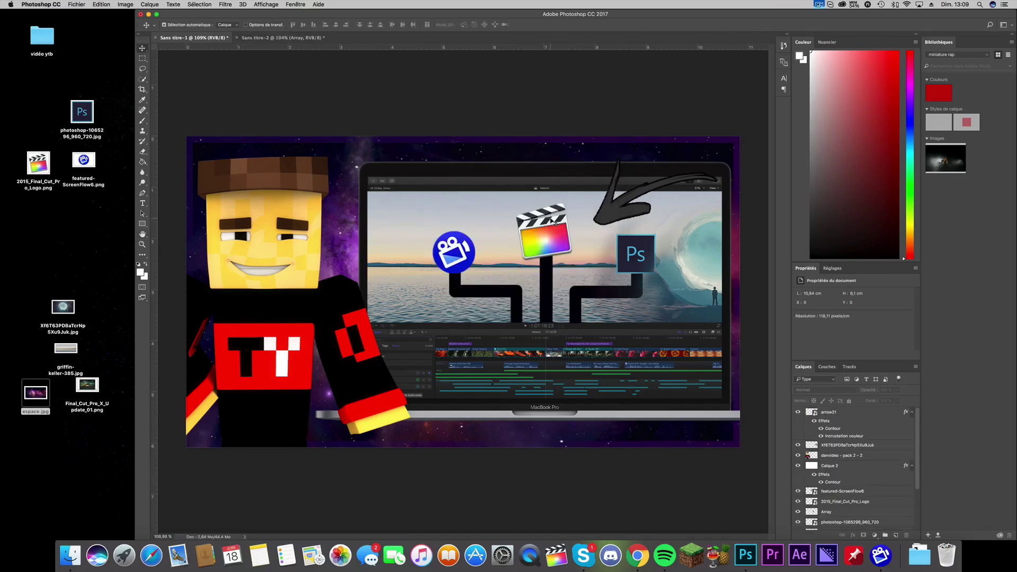
pyautogui.click(149, 14)
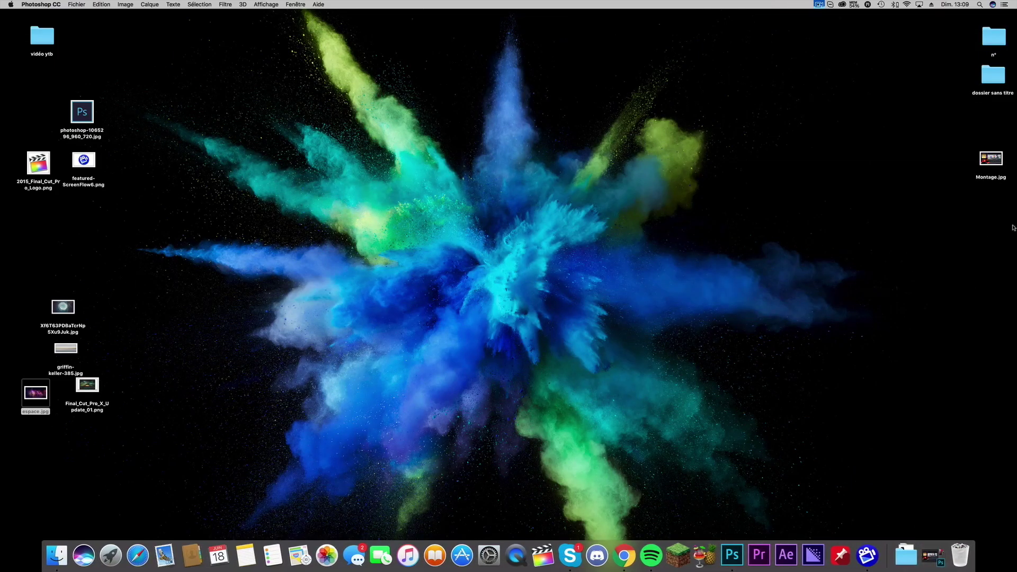
# Open Montage.jpg from the desktop and zoom in and out to inspect the flattened thumbnail.
pyautogui.moveTo(985, 159); pyautogui.dragTo(109, 176)
pyautogui.doubleClick(109, 175)
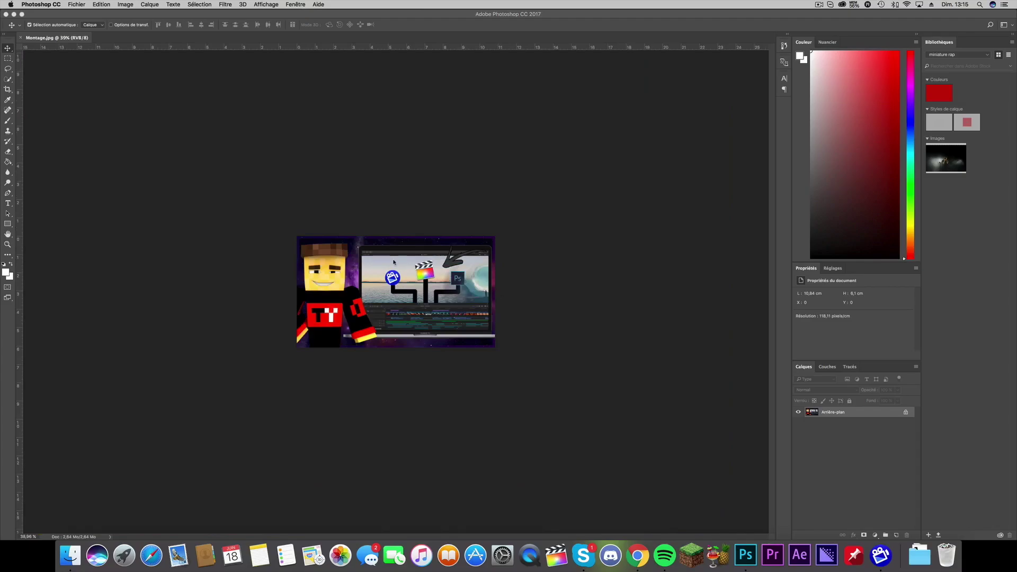
pyautogui.scroll(2, 394, 262)
pyautogui.scroll(2, 397, 270)
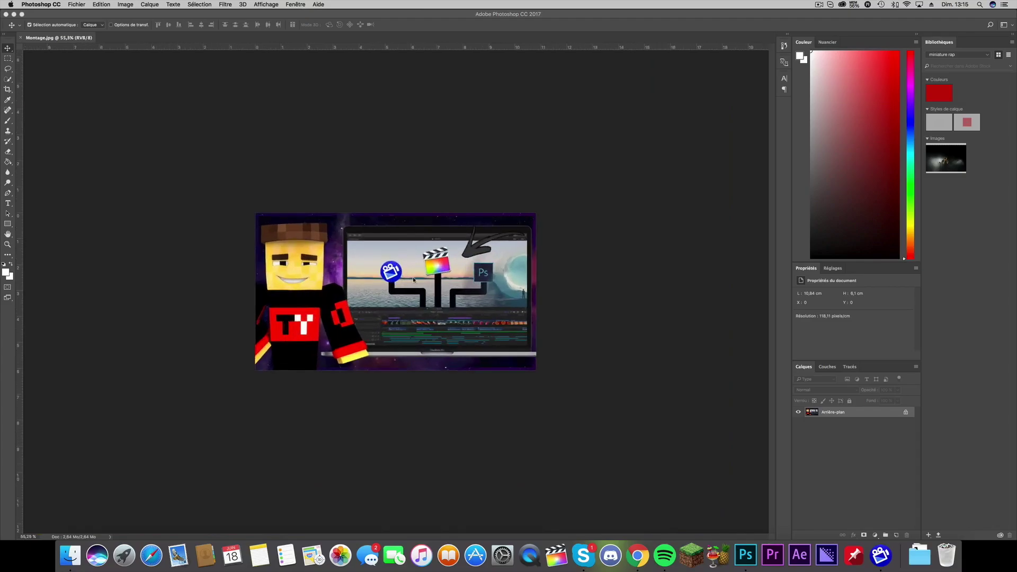
pyautogui.scroll(1, 414, 280)
pyautogui.scroll(1, 414, 280)
pyautogui.scroll(1, 414, 280)
pyautogui.scroll(3, 415, 281)
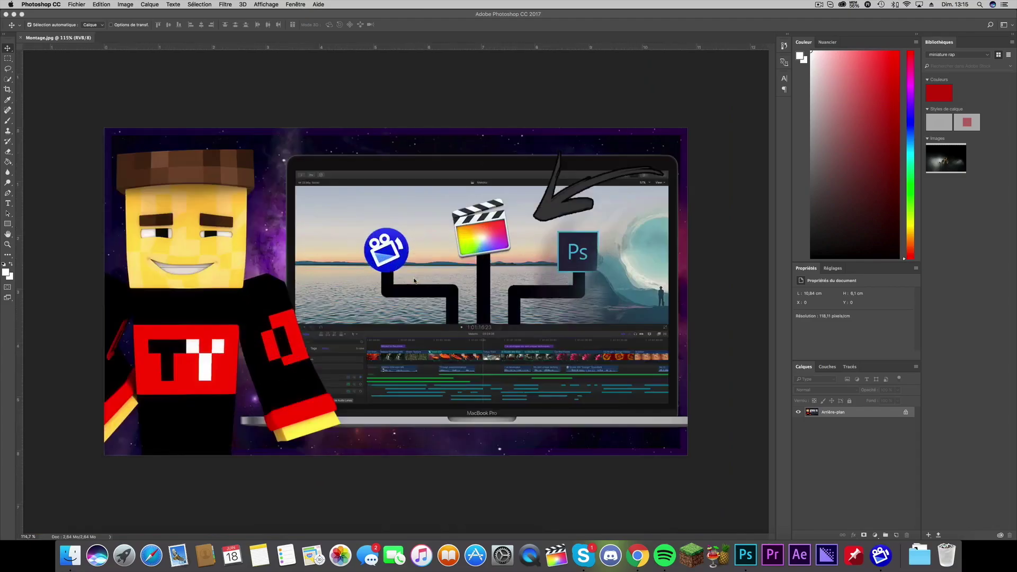
pyautogui.scroll(-3, 414, 281)
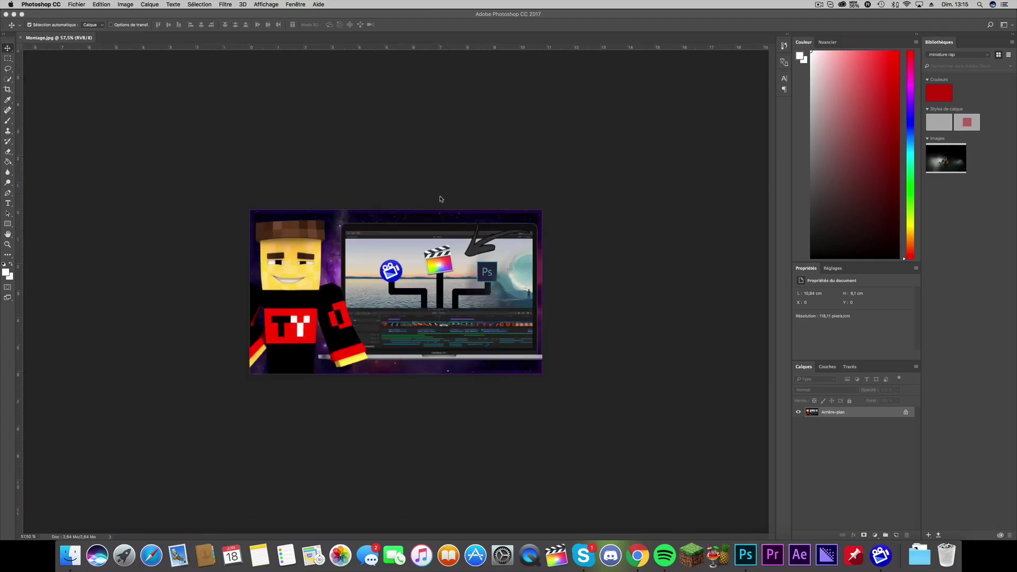